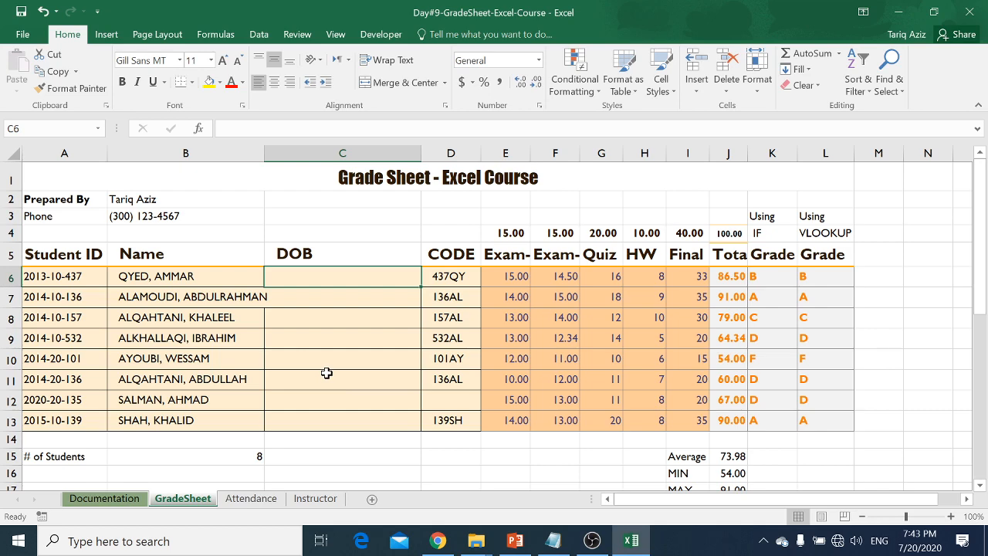
- Examine the Student ID and DOB columns of the first two students on the Attendance sheet, then return to GradeSheet
key(ctrl+Page_Down)
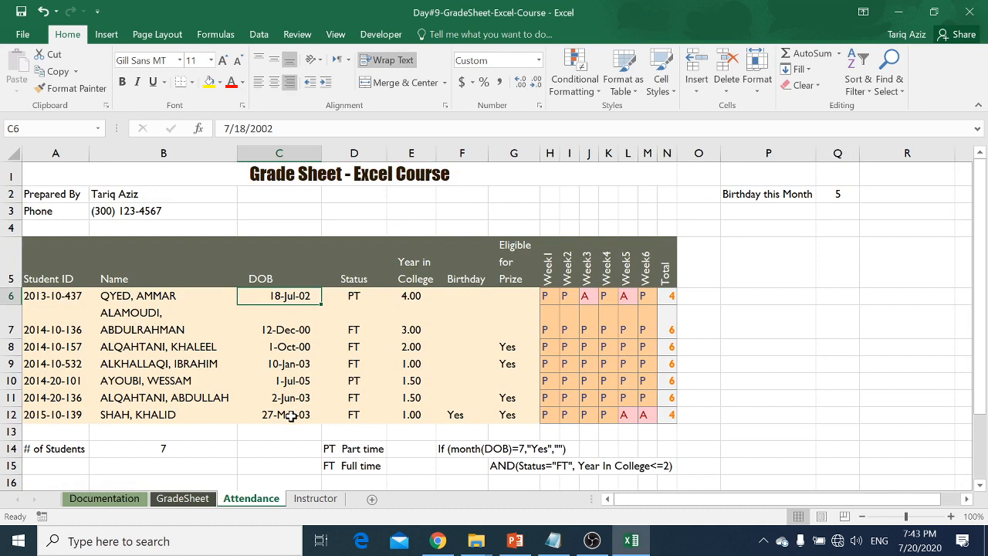
click(48, 298)
click(279, 296)
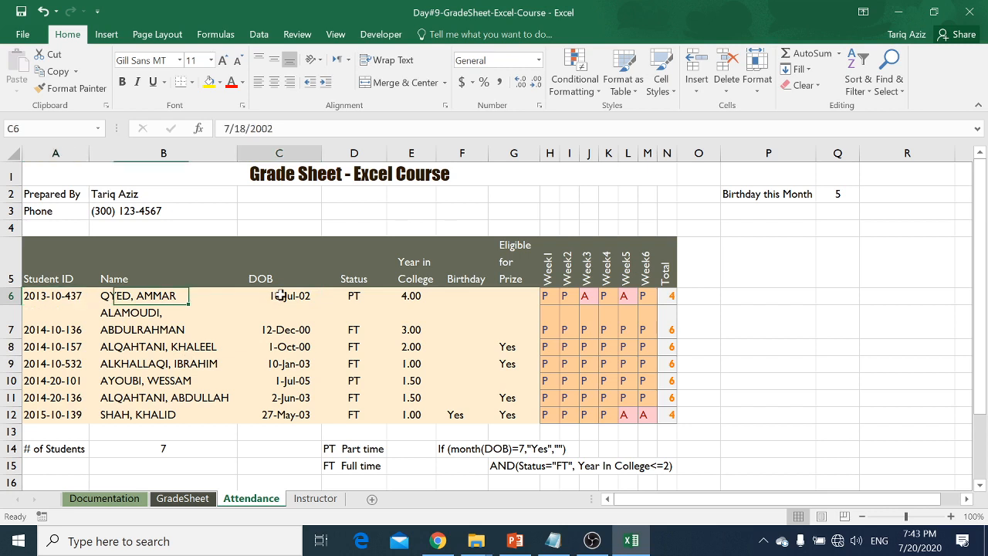
click(58, 330)
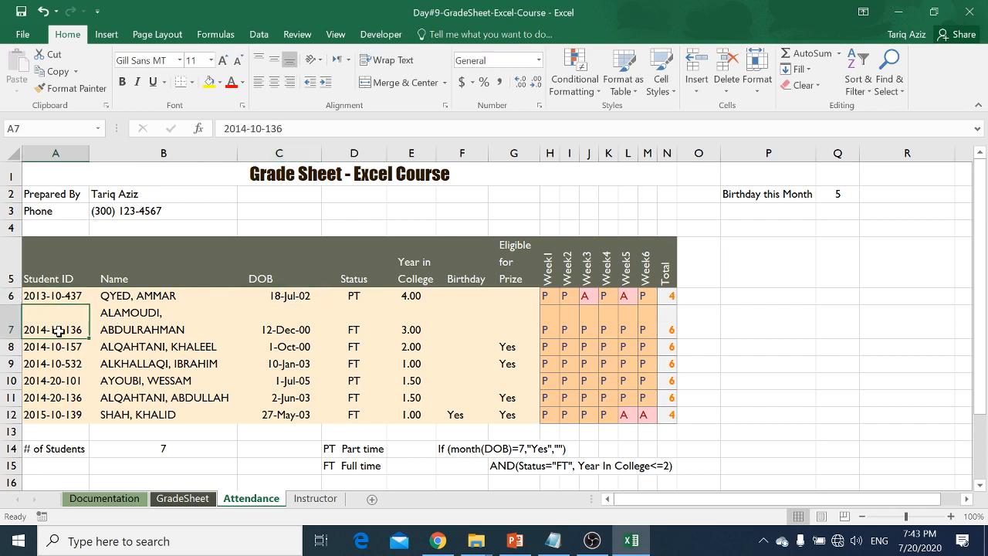
click(285, 331)
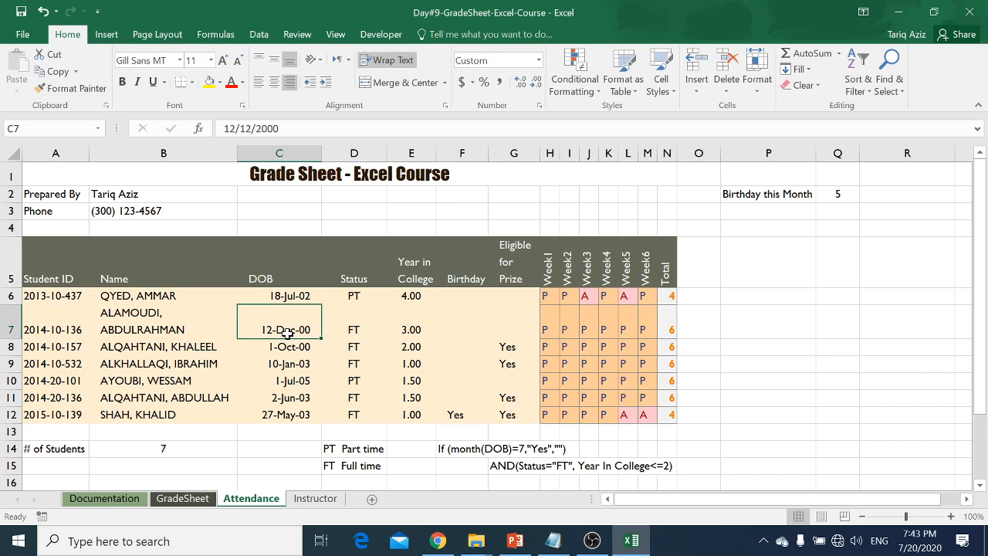
key(ctrl+Page_Up)
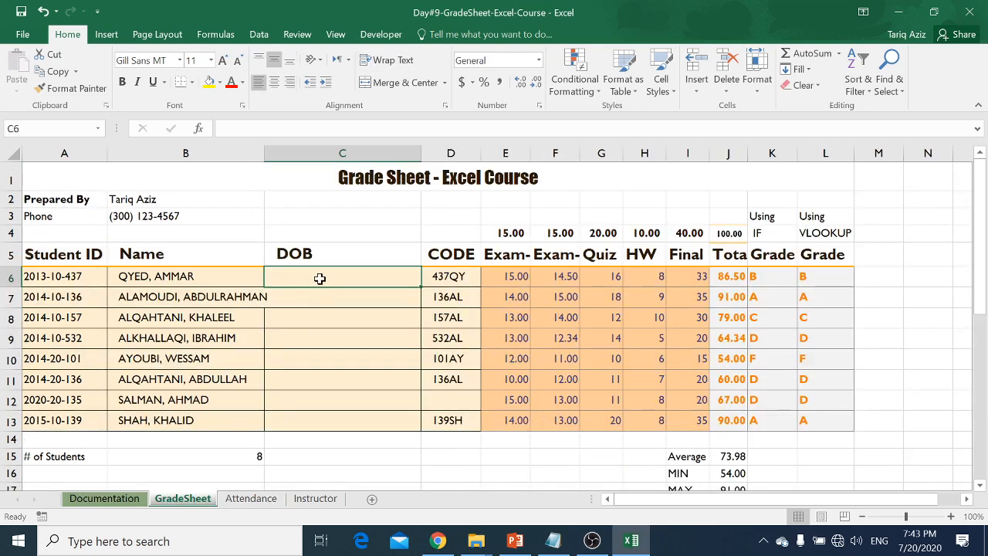
- Begin a VLOOKUP formula in GradeSheet cell C6 with lookup value A6 and the absolute table range Attendance!$A$6:$C$12
text(=vlo)
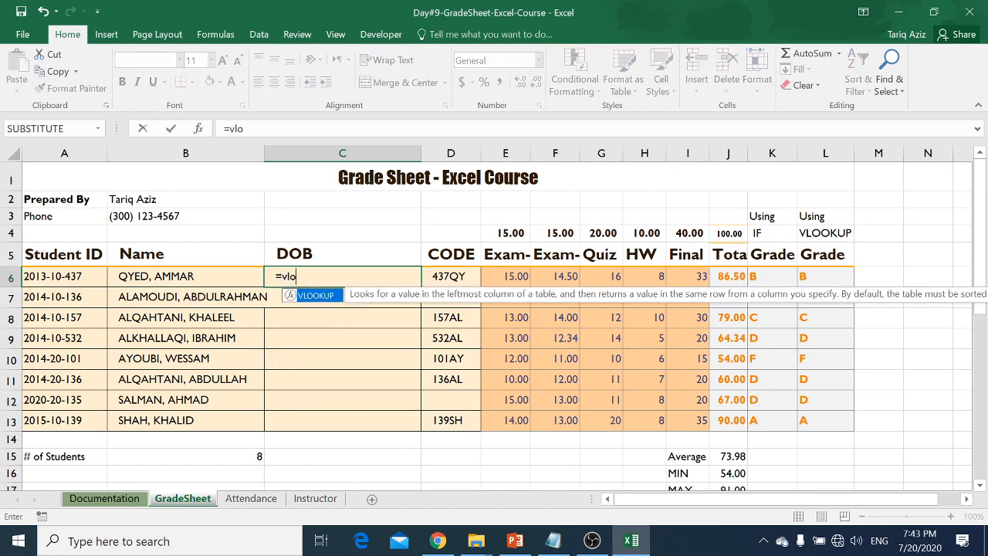
key(Tab)
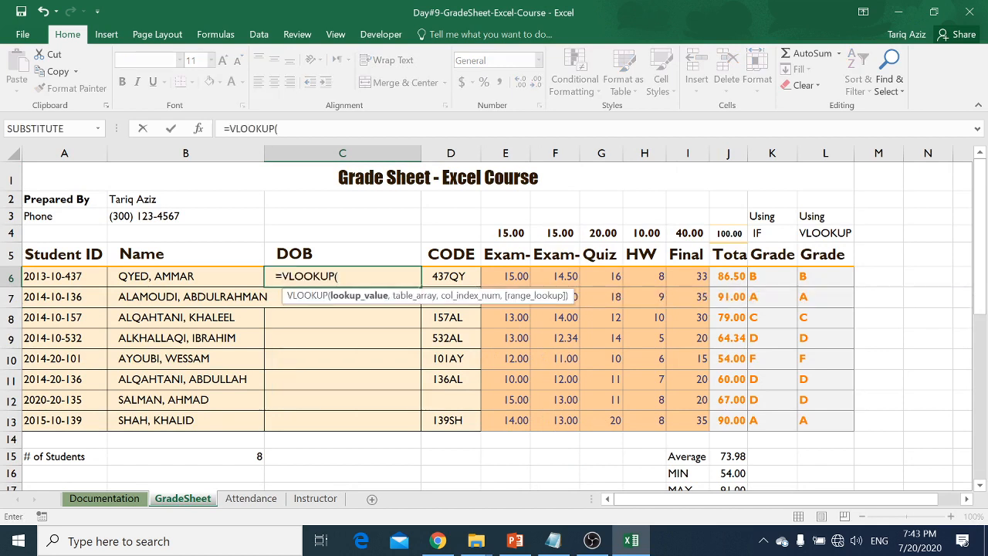
click(85, 278)
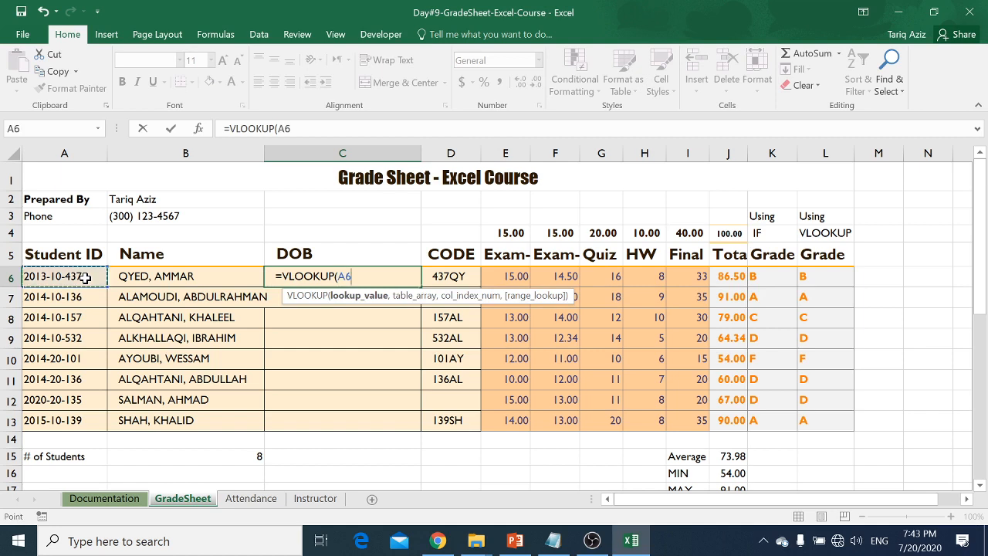
text(,)
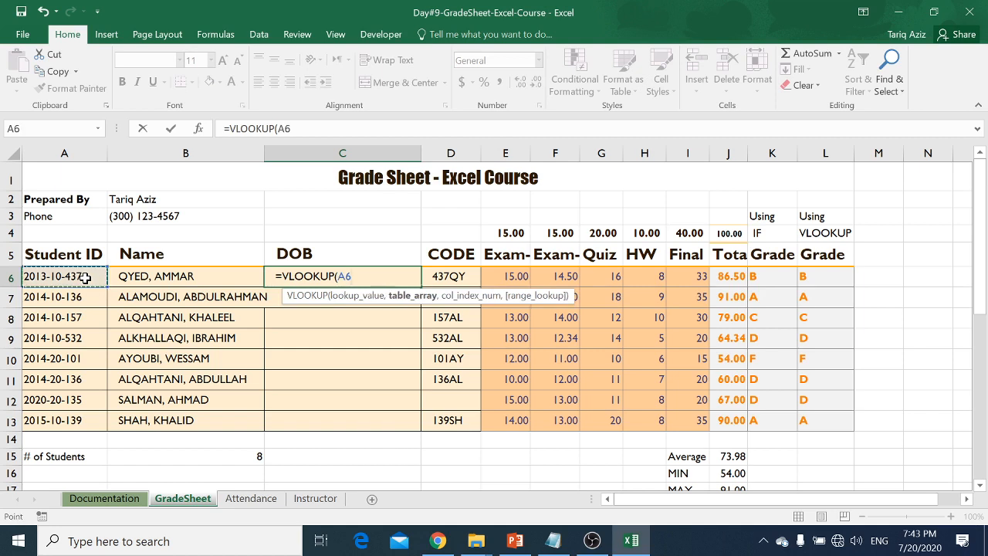
click(250, 499)
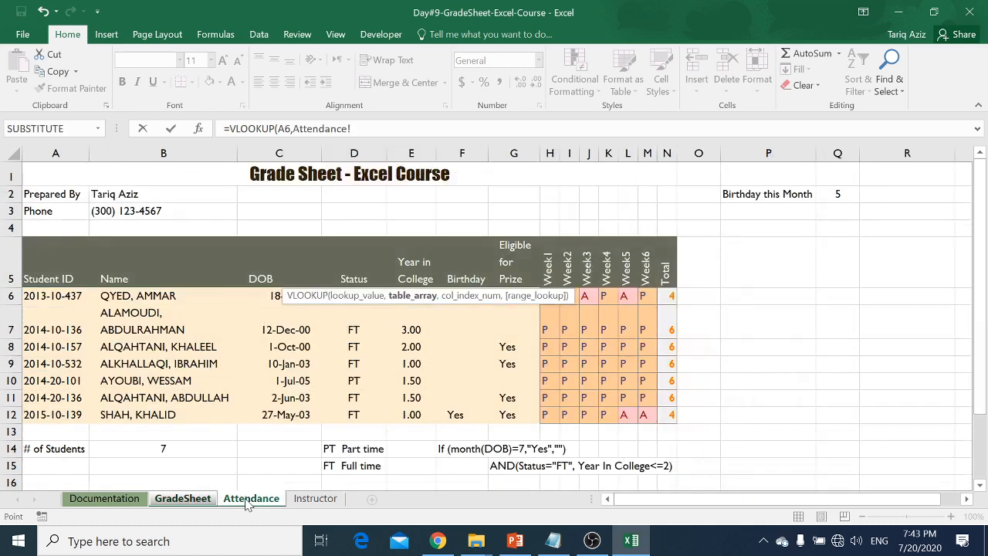
click(49, 300)
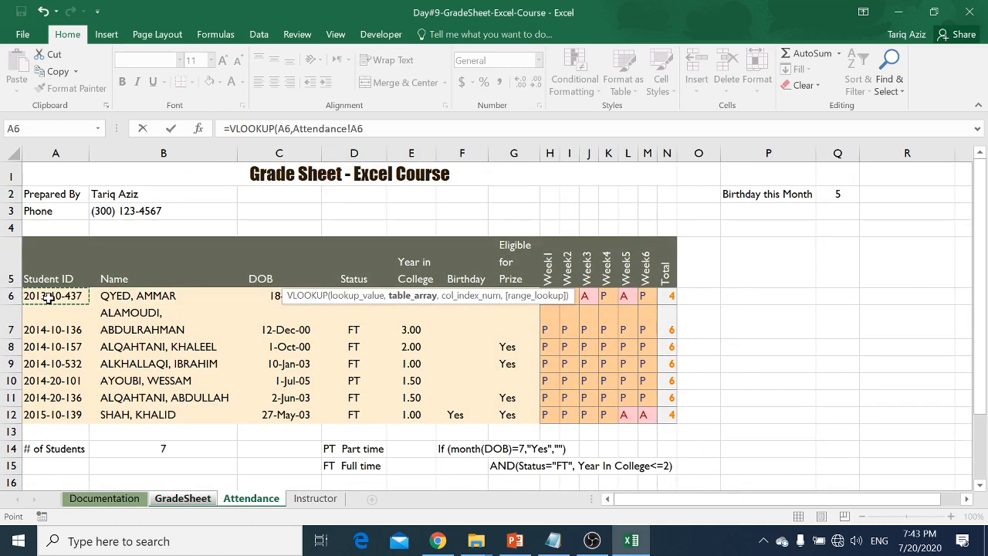
drag(49, 300, 272, 418)
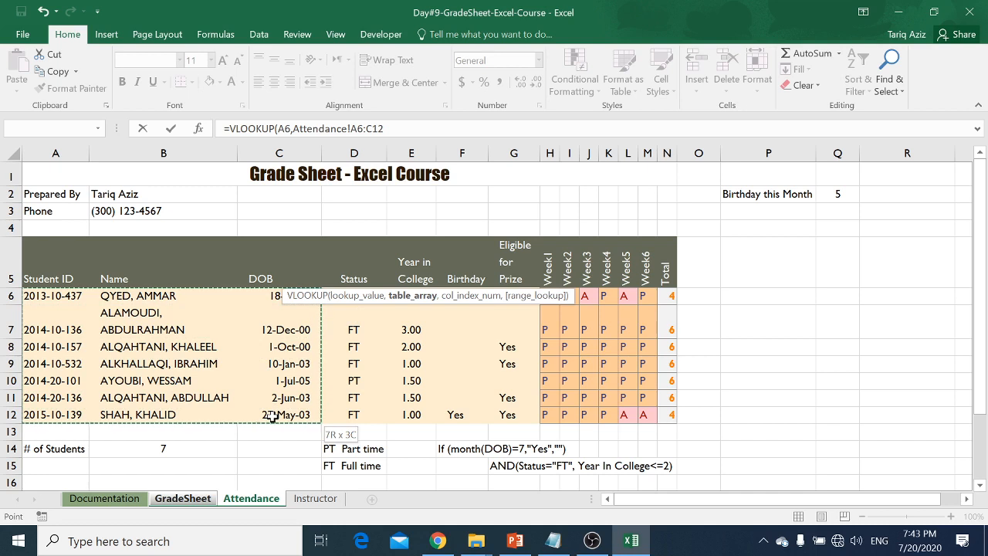
drag(272, 418, 273, 418)
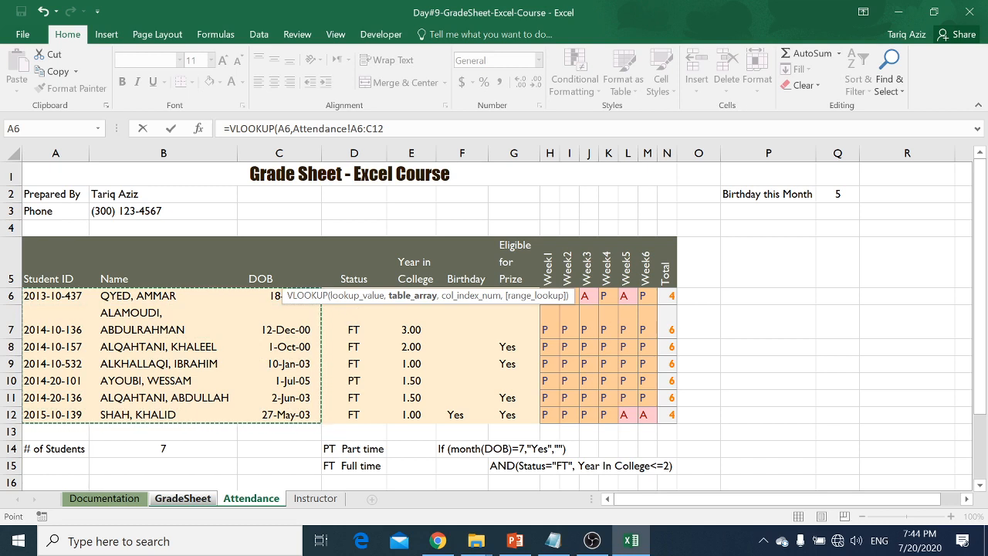
key(F4)
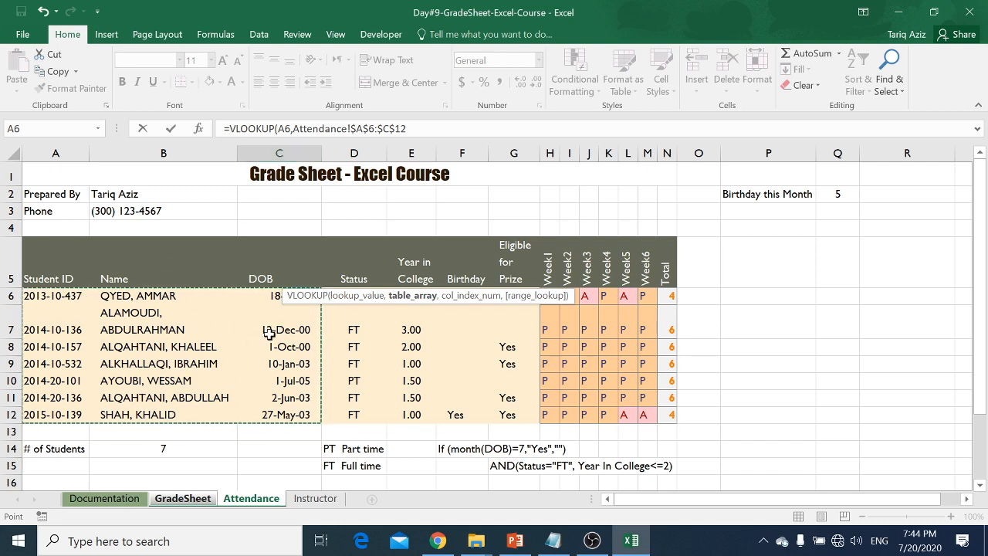
- Complete the VLOOKUP formula with column index 3 and FALSE for an exact match, and enter it
click(460, 128)
text(,)
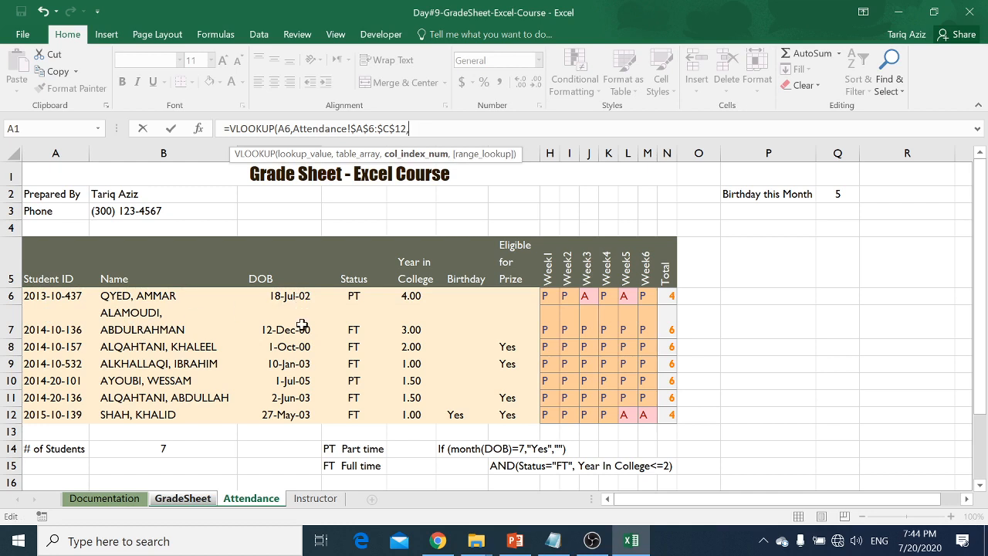
text(3,)
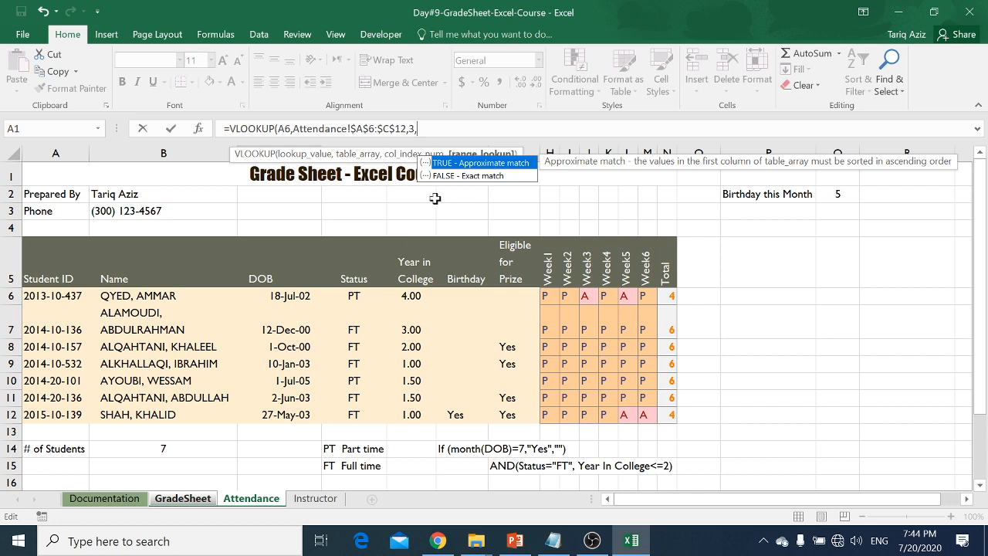
click(462, 178)
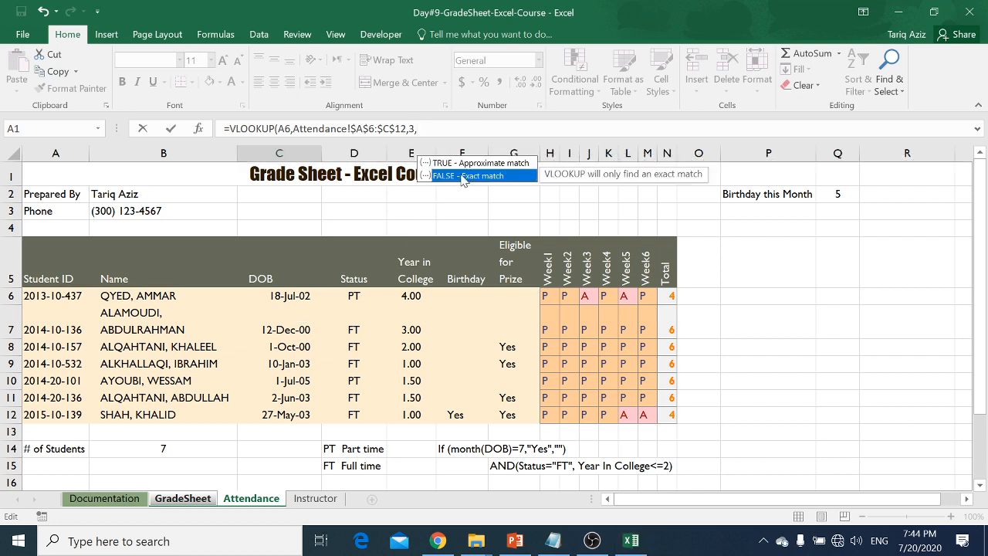
double_click(461, 176)
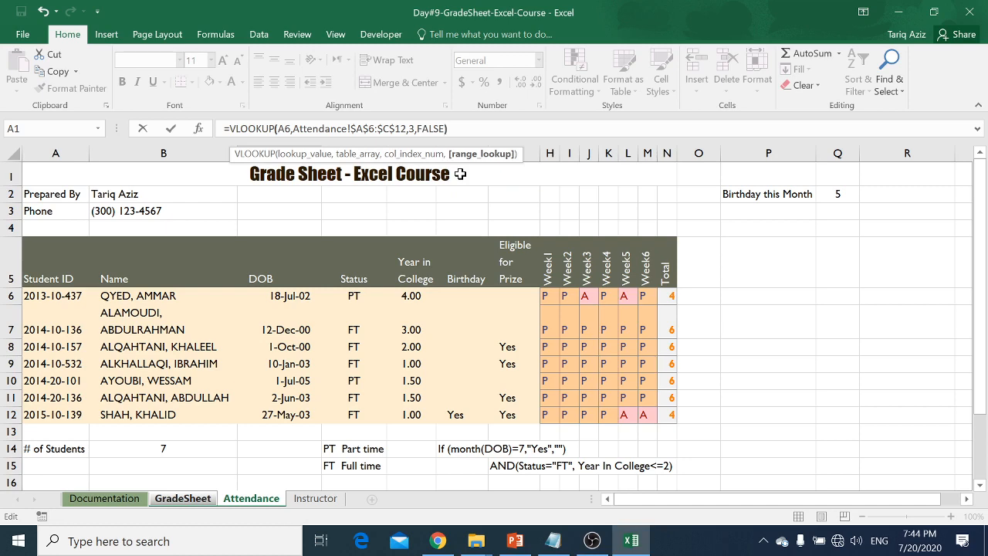
text())
key(Return)
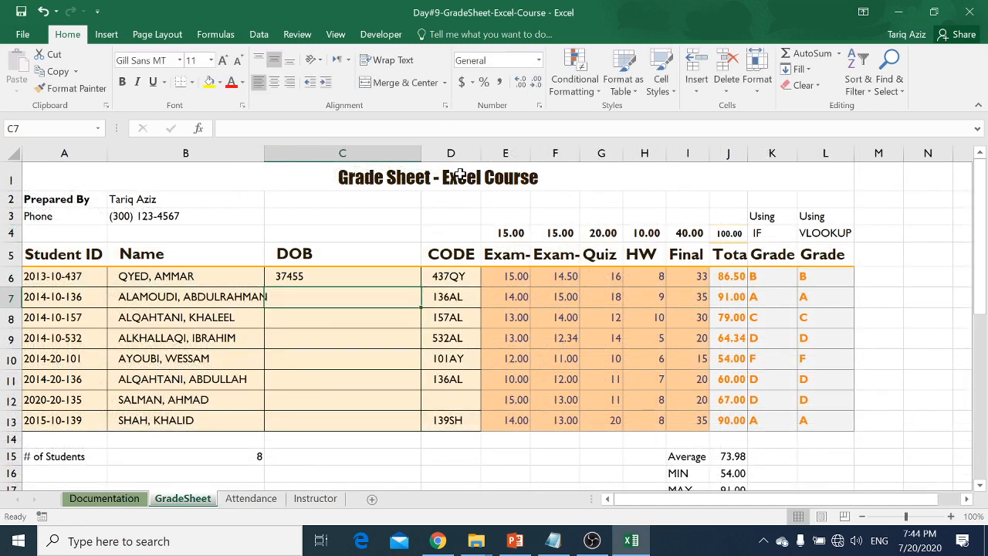
- Format the DOB cell C6 as a day-month-year date and compare it with the Attendance sheet
key(Up)
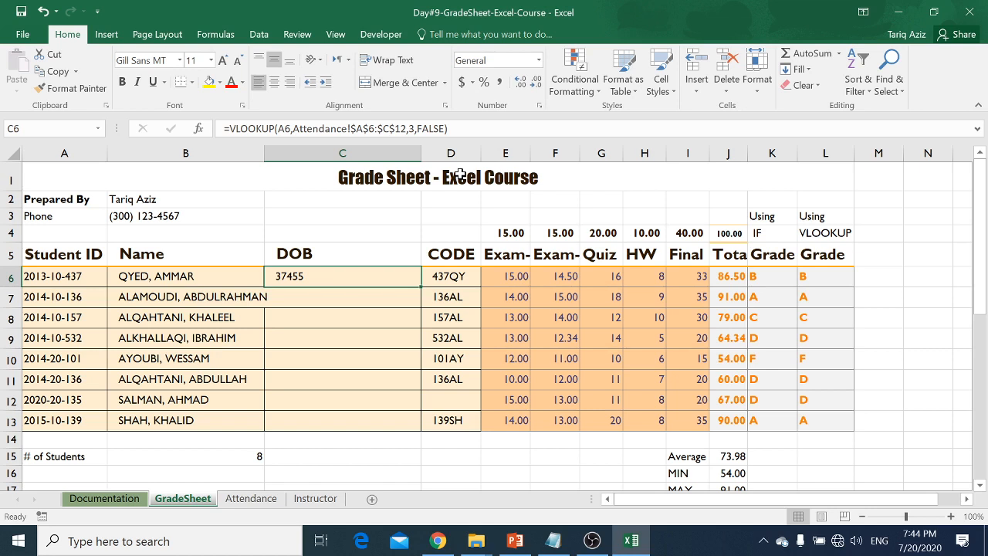
key(ctrl+shift+3)
key(ctrl+Page_Down)
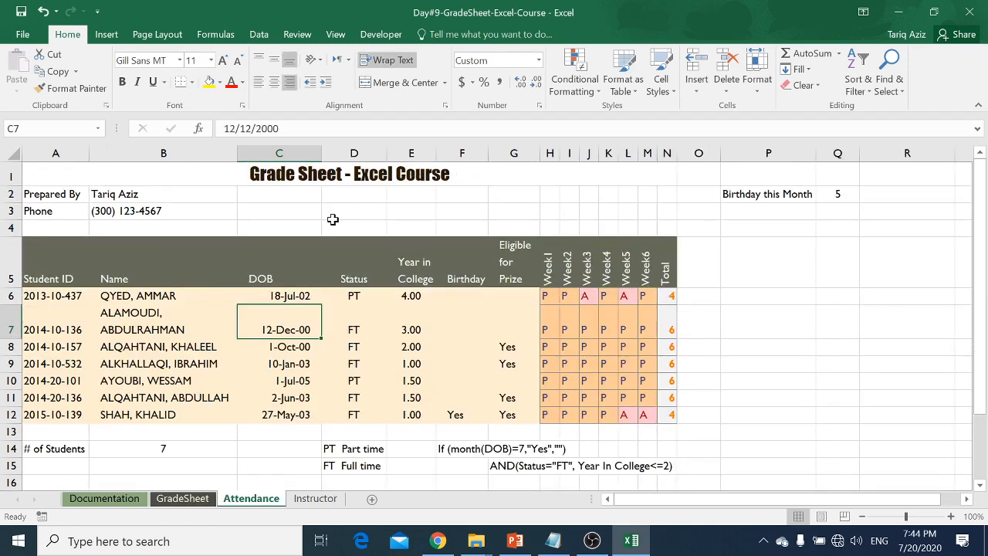
key(ctrl+Page_Up)
- Fill the DOB lookup formula down into C7 and C8, checking C7 against the Attendance sheet
click(290, 296)
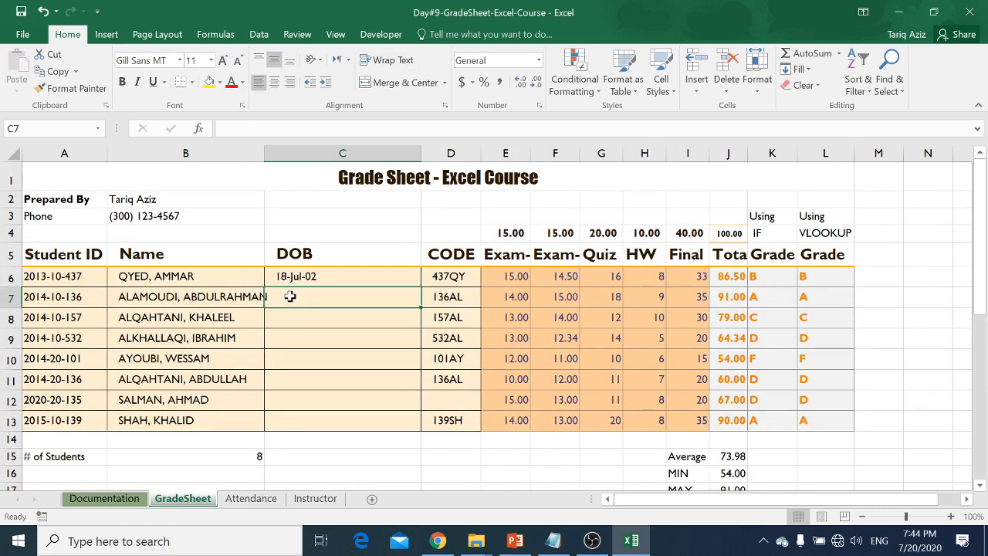
key(ctrl+d)
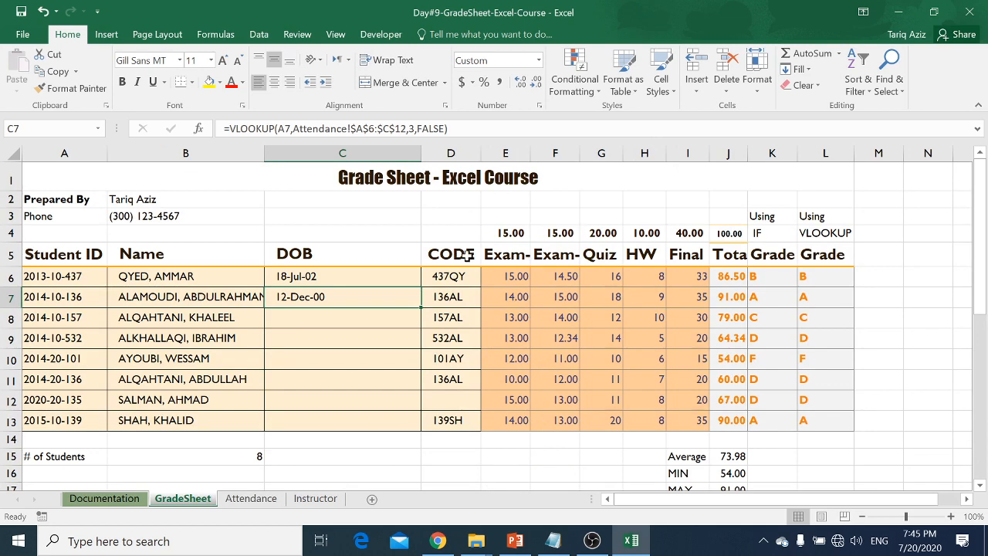
key(ctrl+Page_Down)
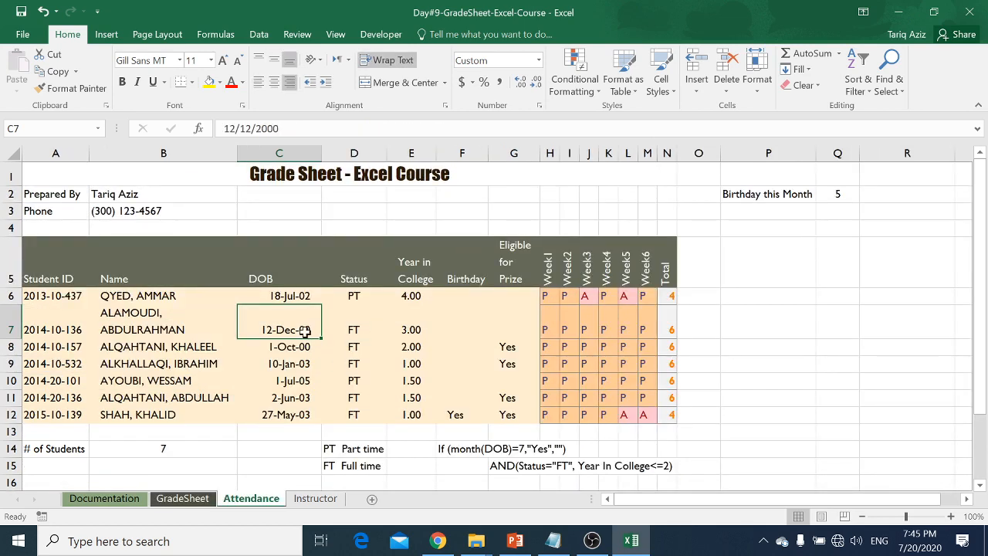
key(ctrl+Page_Up)
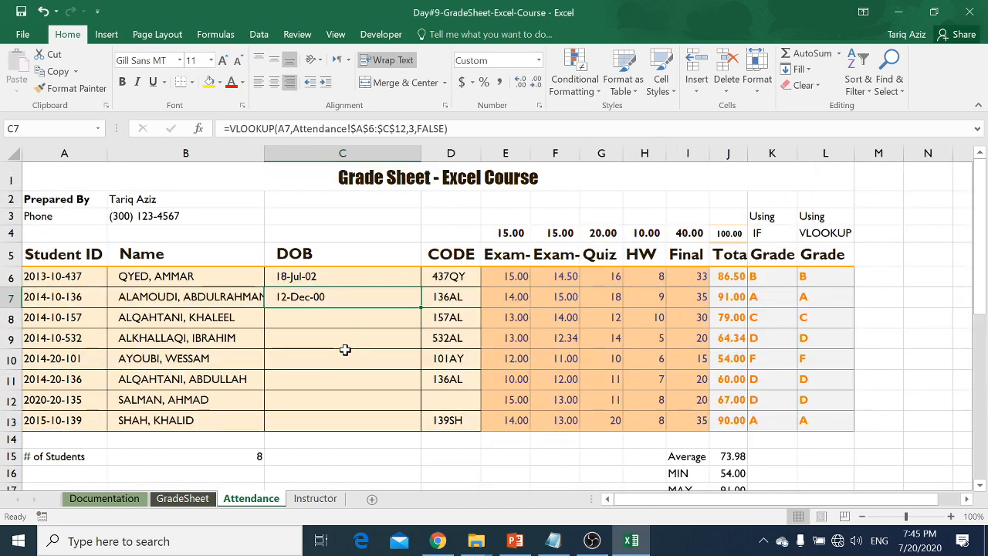
key(Down)
key(ctrl+d)
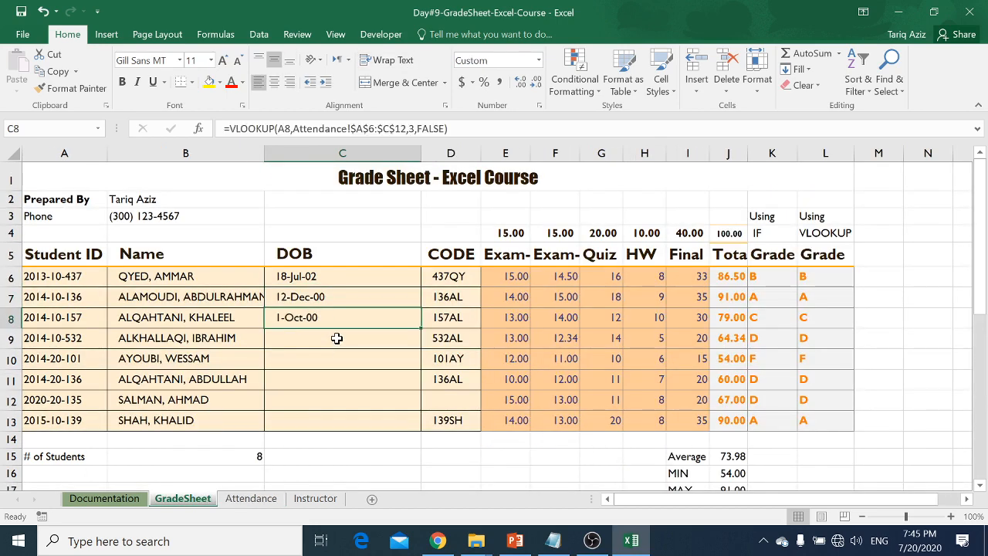
- Begin a VLOOKUP formula in GradeSheet cell C9 with lookup value A9 and the absolute table range Attendance!$A$6:$C$12
click(337, 338)
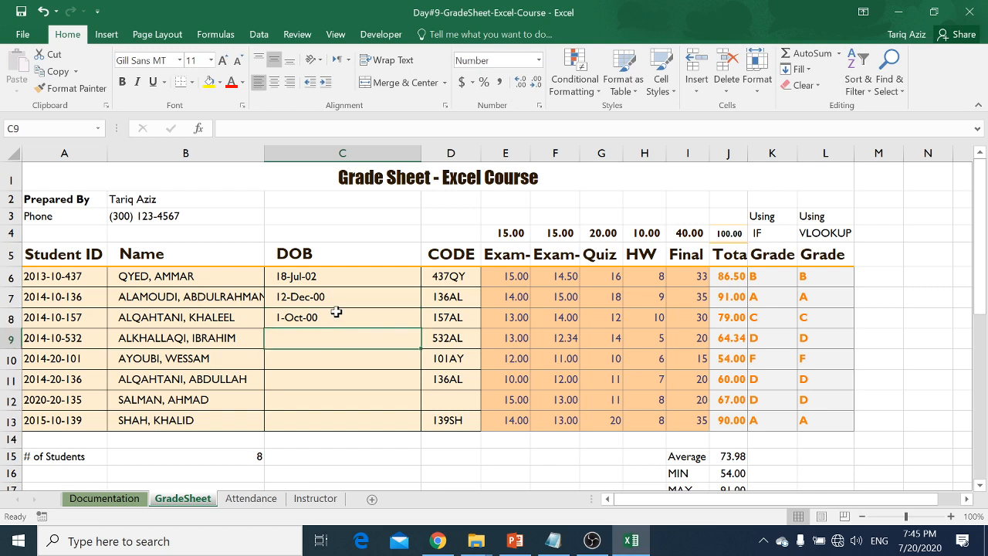
text(=)
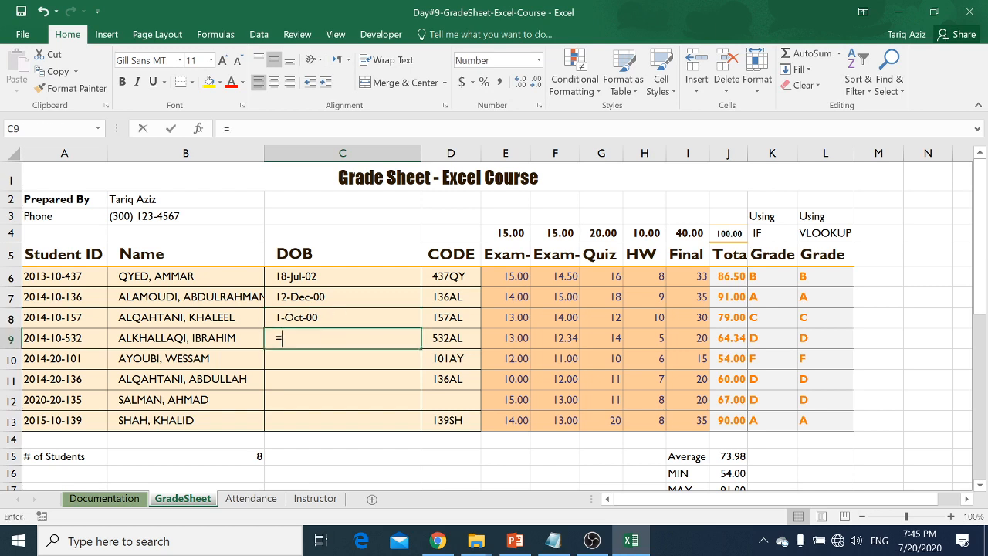
text(vl)
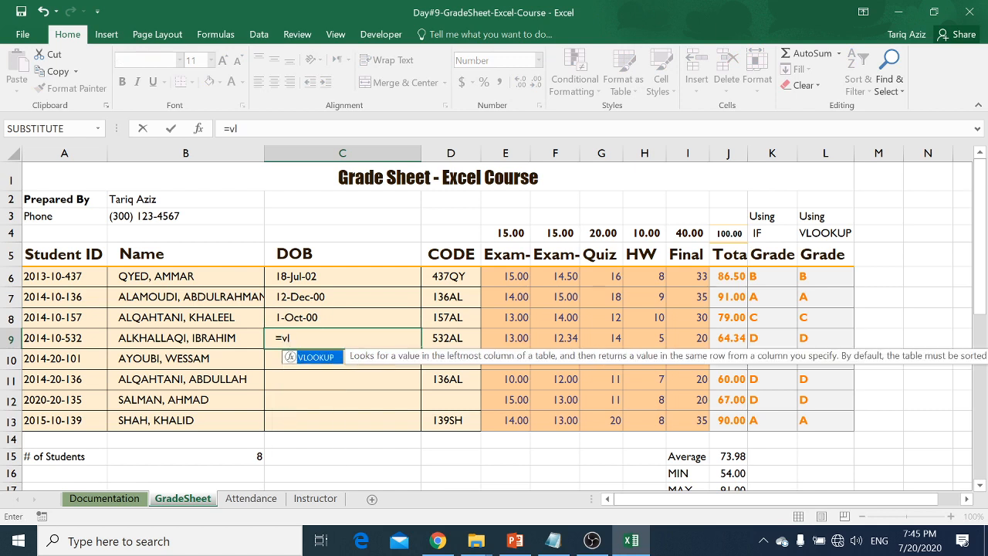
key(Tab)
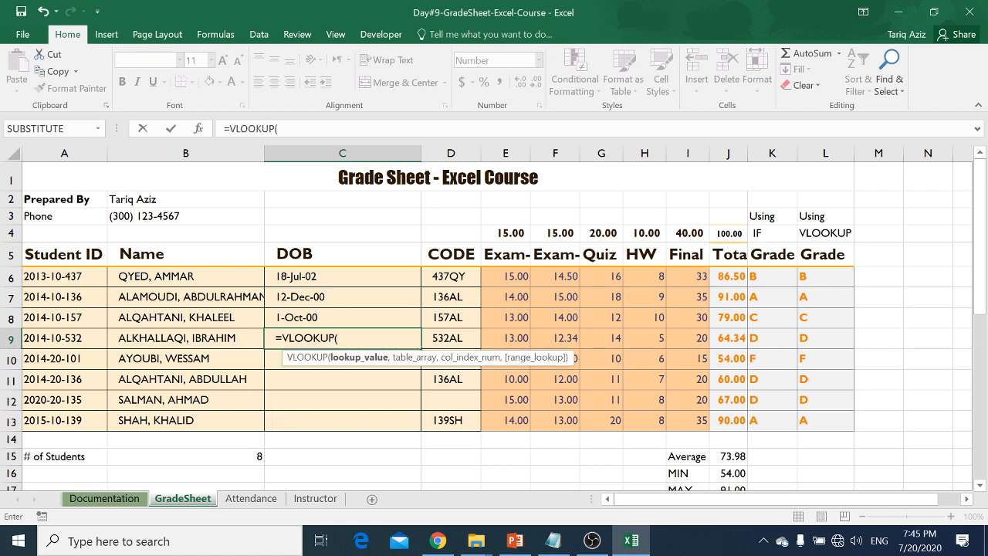
click(59, 345)
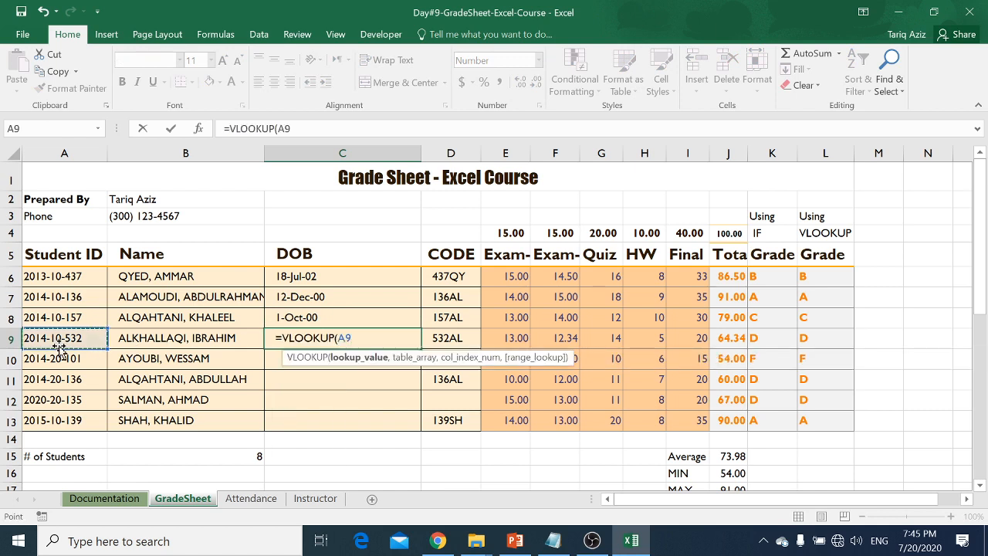
text(,)
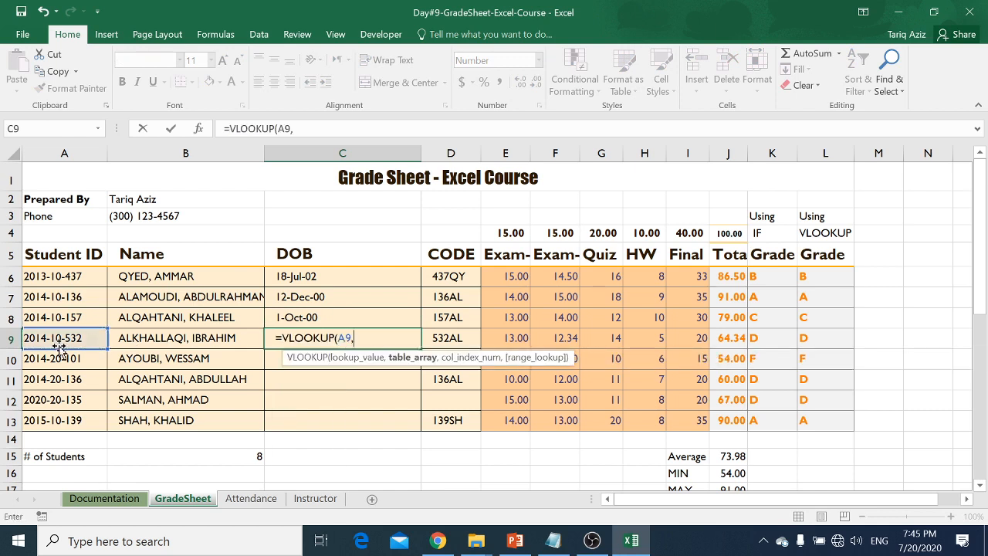
click(252, 499)
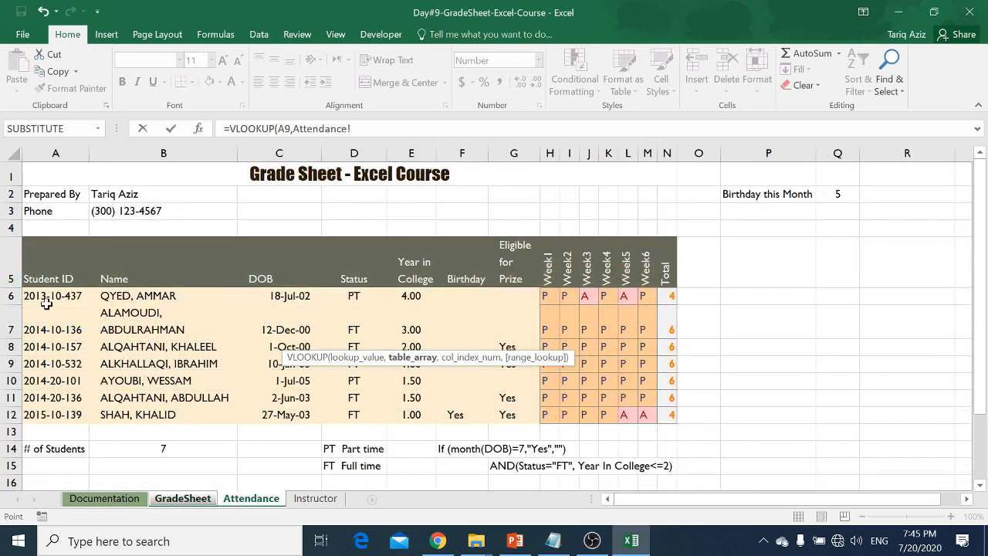
drag(52, 301, 277, 412)
key(F4)
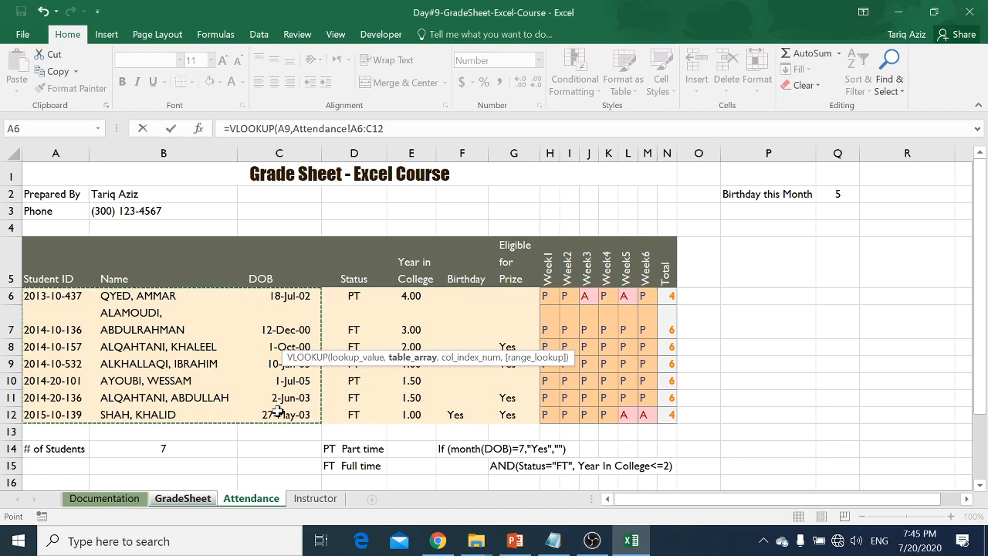
- Finish the C9 lookup with column index 3 and FALSE for an exact match, and enter it
text(,)
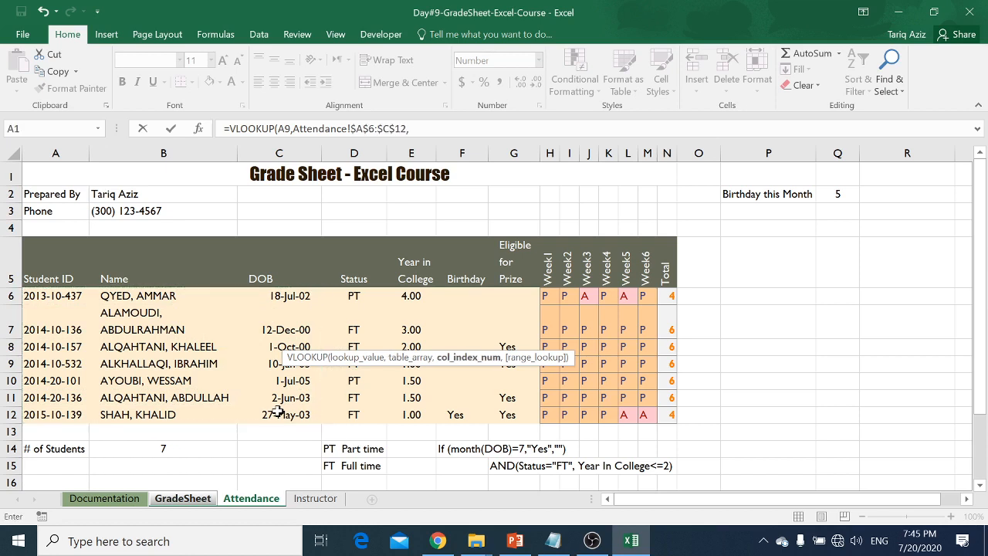
text(3,)
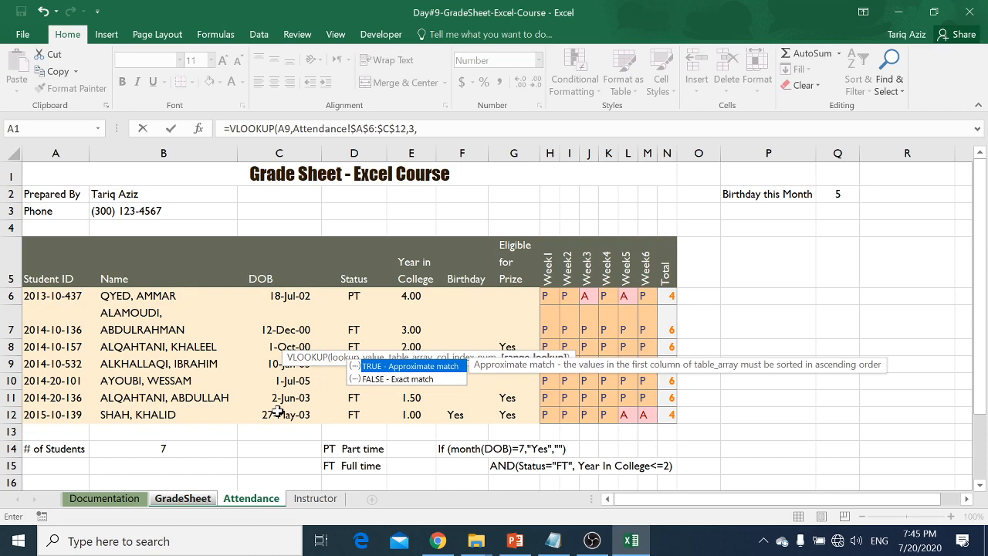
text(f)
key(Down)
key(Tab)
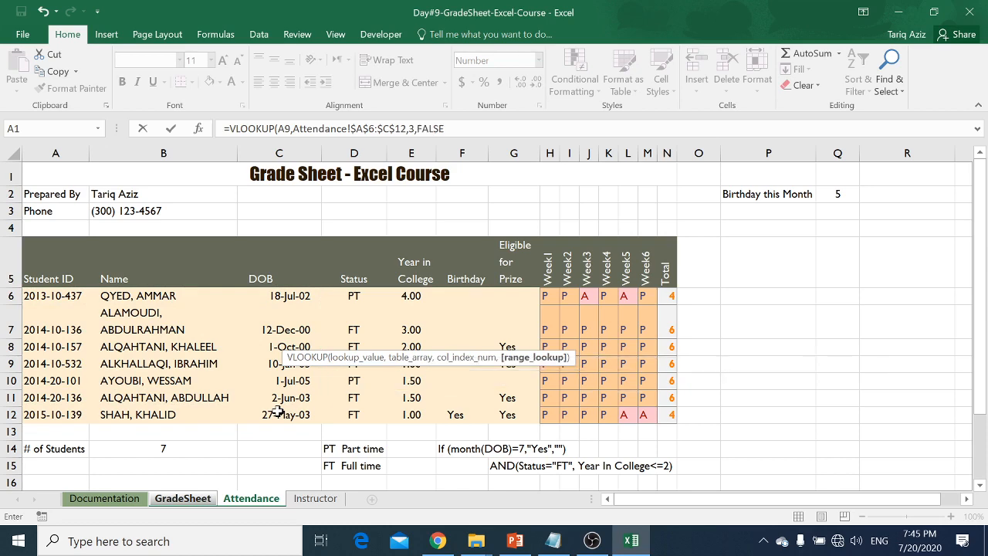
key(Return)
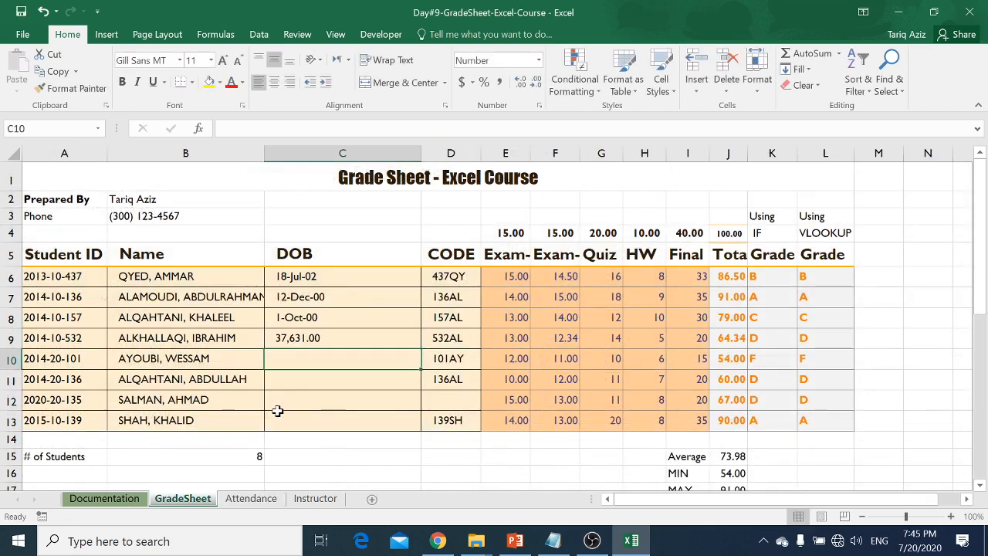
- Format cell C9 as a day-month-year date and fill its formula down through C13
key(Up)
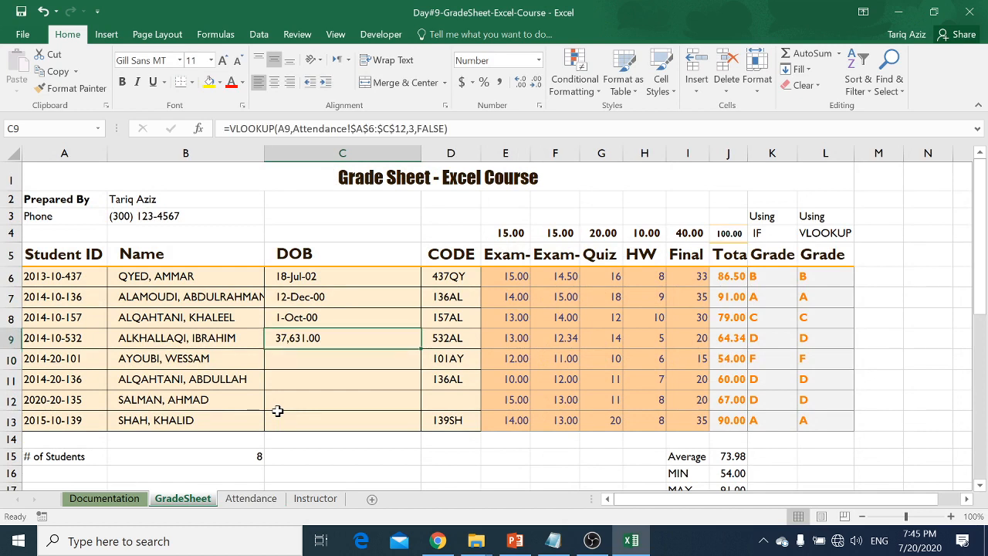
key(ctrl+shift+3)
key(Down)
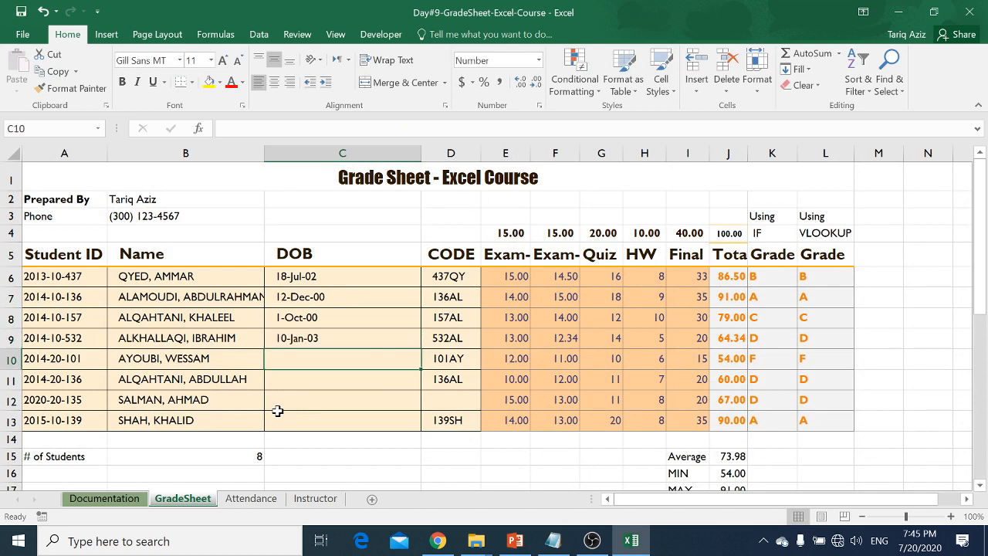
key(Up)
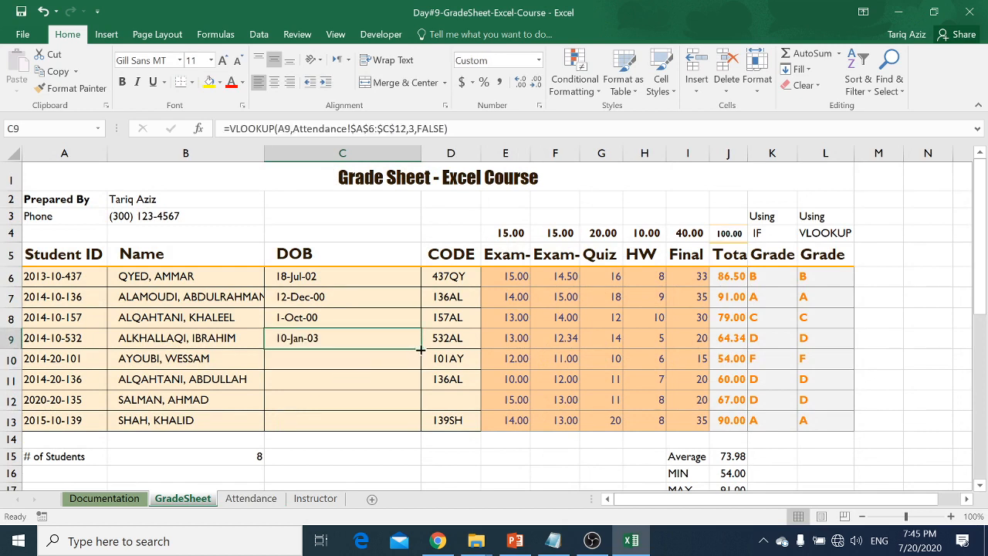
drag(420, 348, 420, 430)
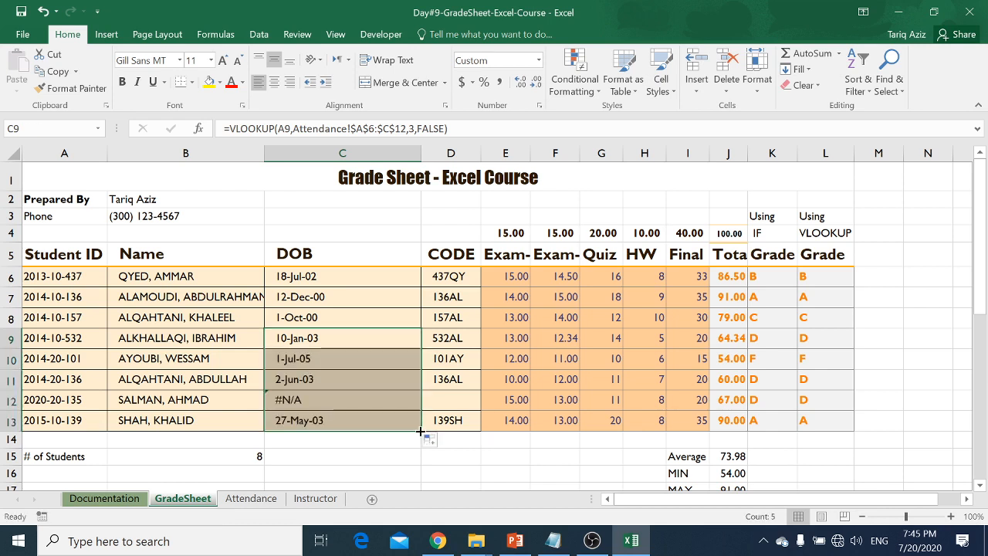
- Check the student in GradeSheet row 12 against the records in rows 6 to 12 of the Attendance sheet
click(9, 400)
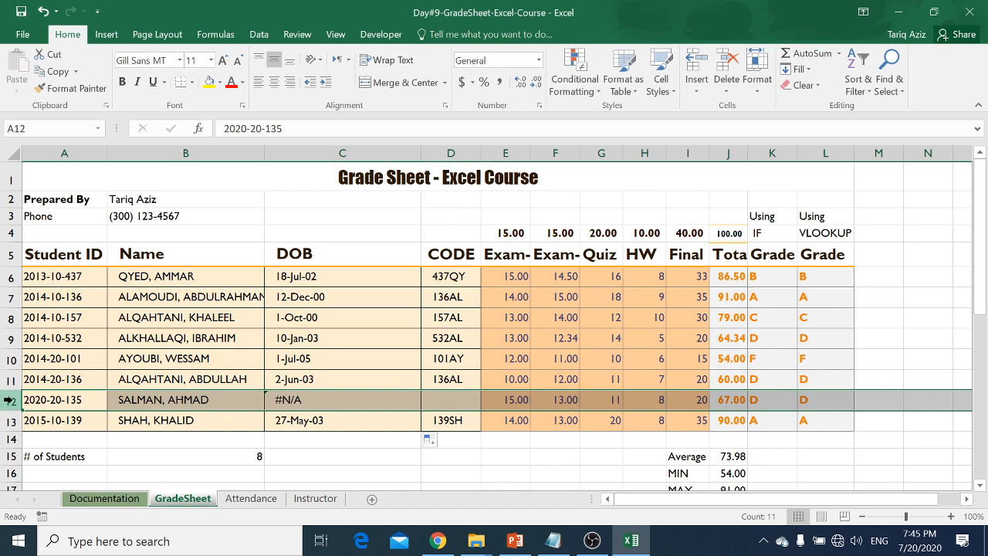
key(ctrl+Page_Down)
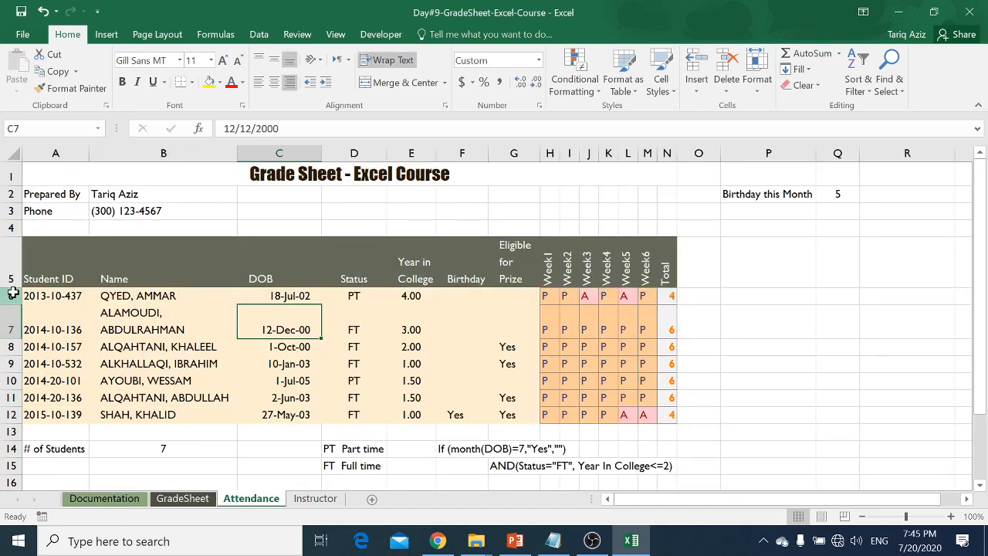
drag(10, 296, 4, 414)
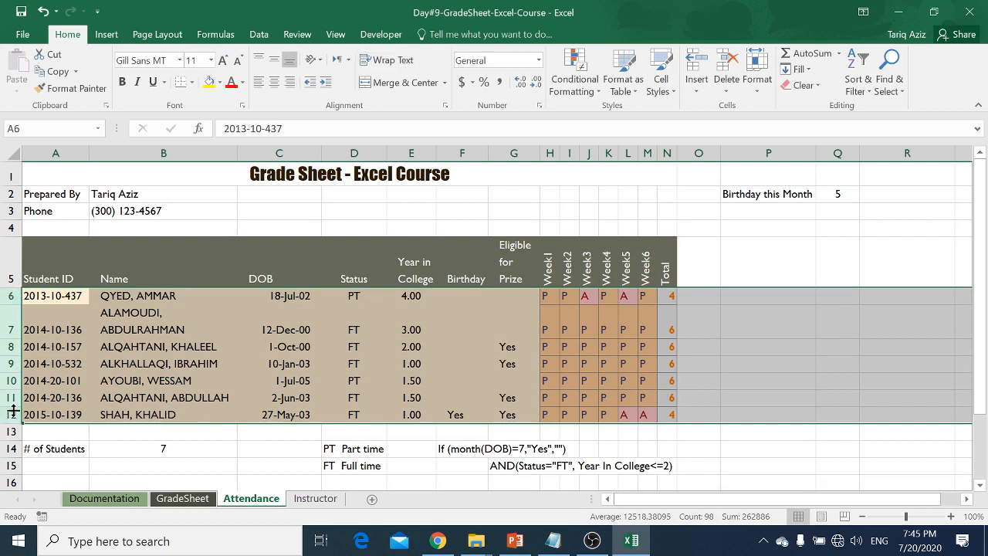
click(5, 397)
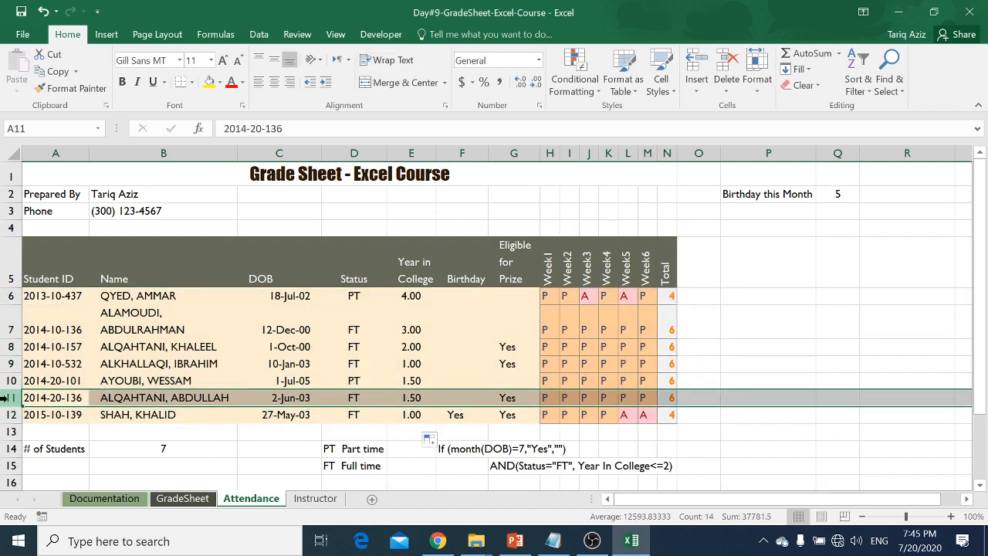
key(ctrl+Page_Up)
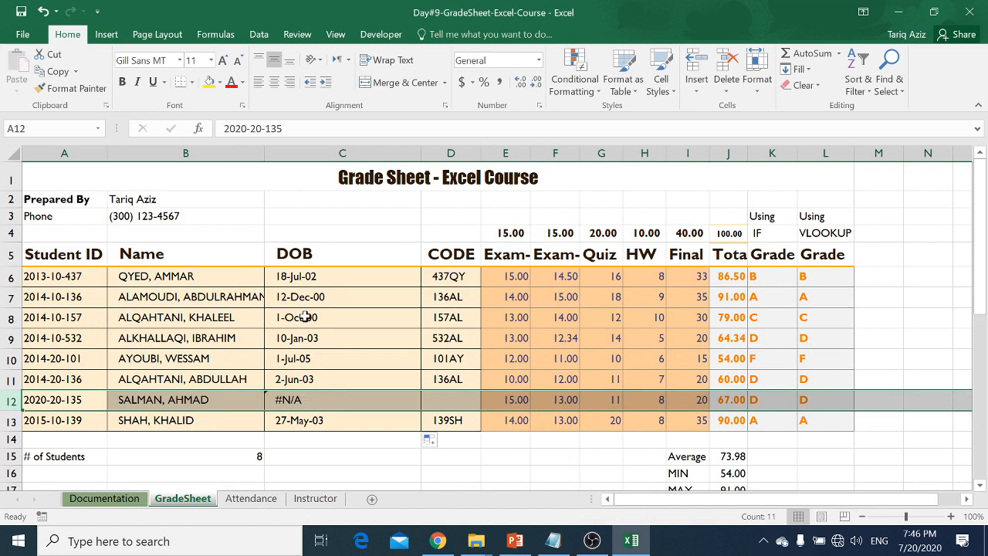
- Insert the IFERROR function in front of the existing VLOOKUP in GradeSheet cell C6
click(301, 278)
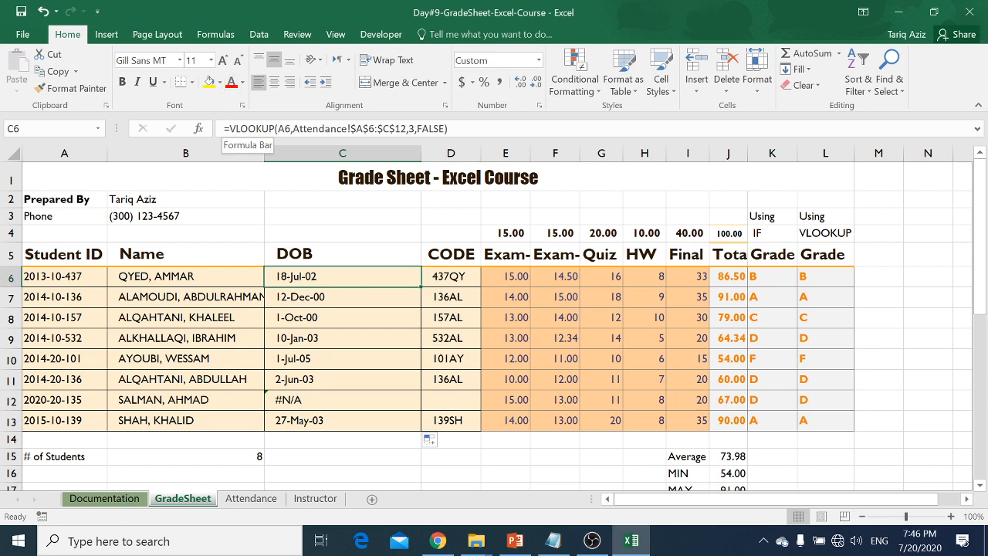
click(229, 128)
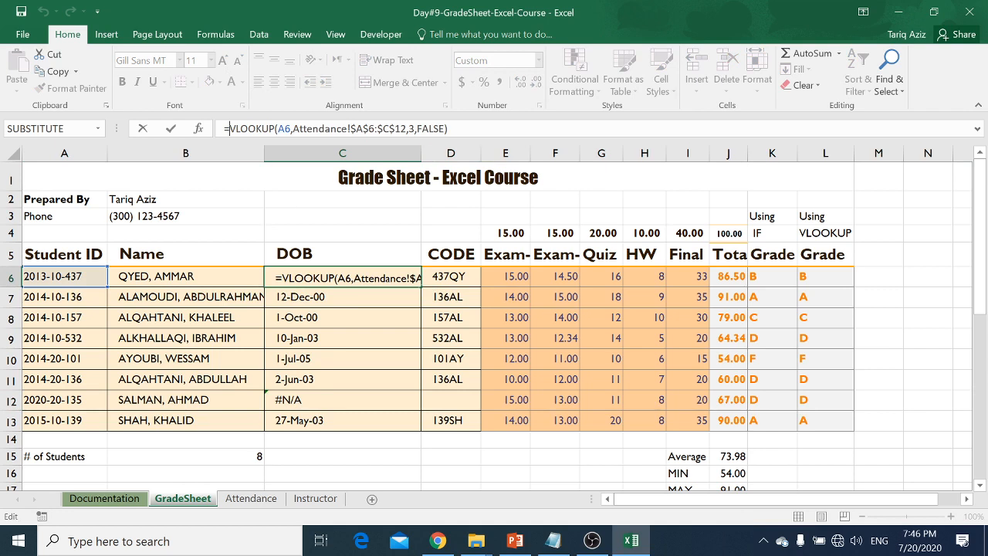
text(if)
key(Down)
key(Tab)
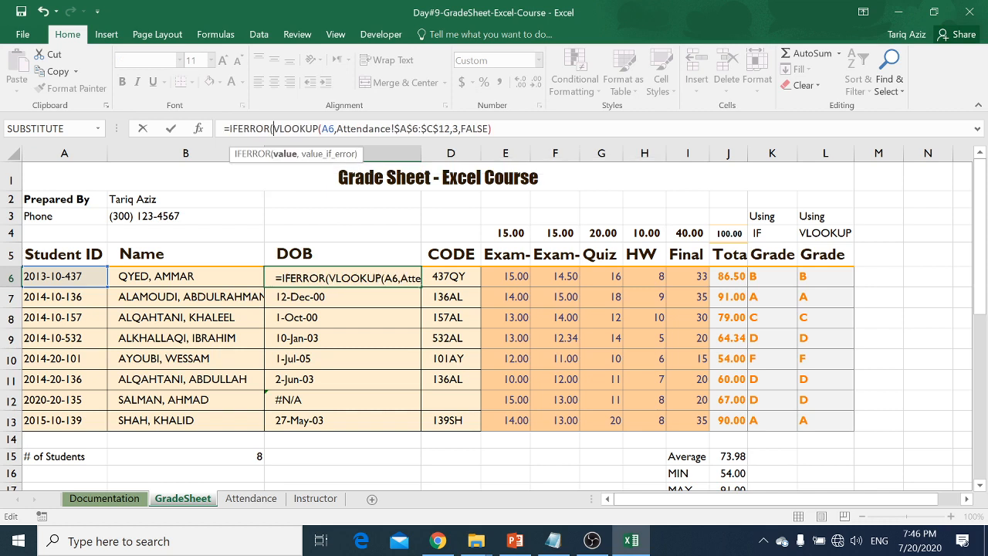
- Keep the whole VLOOKUP as IFERROR's value, add "Missing DOB" as the error value, and enter the C6 formula
key(shift+Right)
key(shift+Right)
key(shift+Right)
key(shift+Right)
key(shift+Right)
key(shift+Right)
key(shift+Right)
key(shift+Right)
key(shift+Right)
key(shift+Right)
key(shift+Right)
key(shift+Right)
key(shift+Right)
key(shift+Right)
key(shift+Right)
key(shift+Right)
key(shift+Right)
key(shift+Right)
key(shift+Right)
key(shift+Right)
key(shift+Right)
key(shift+Right)
key(shift+Right)
key(shift+Right)
key(shift+Right)
key(shift+Right)
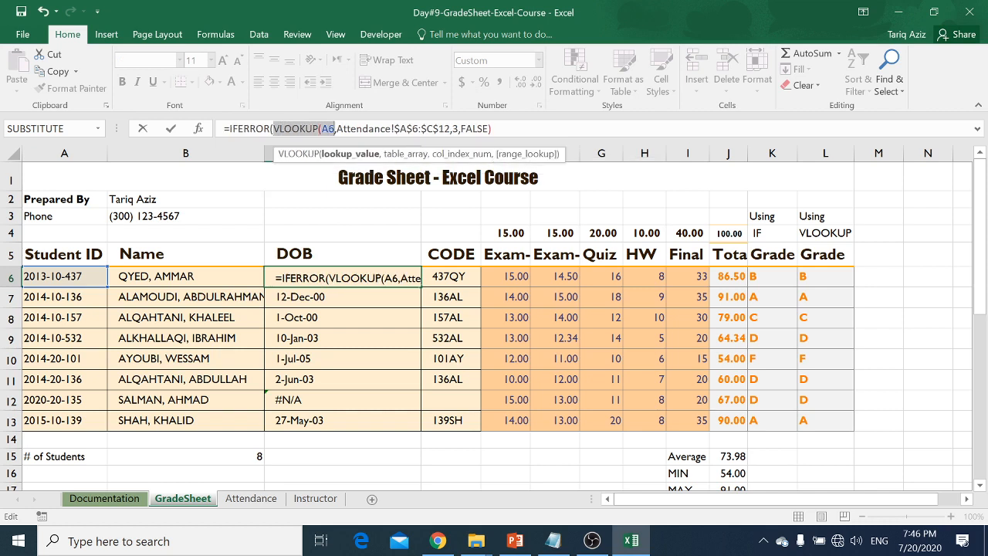
key(shift+Right)
key(shift+Right)
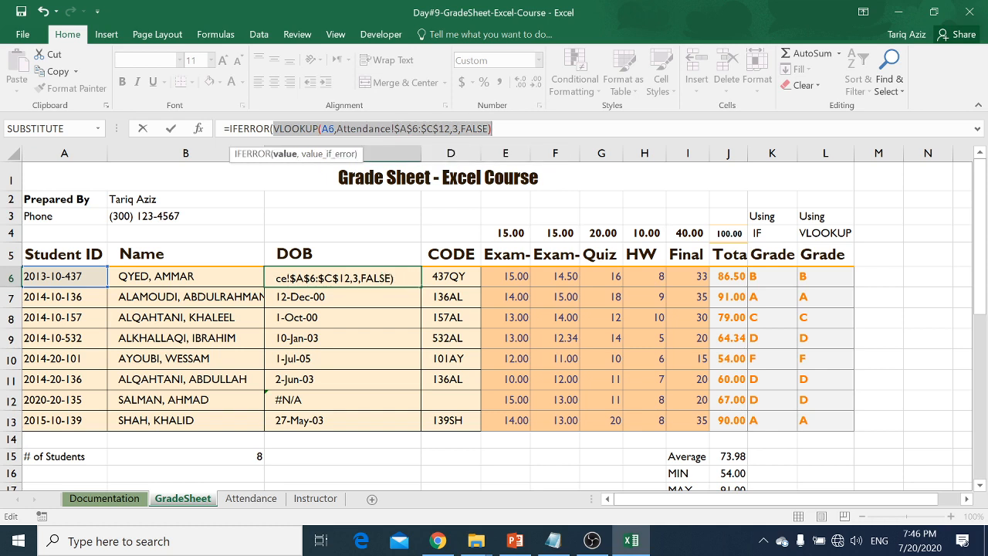
key(Right)
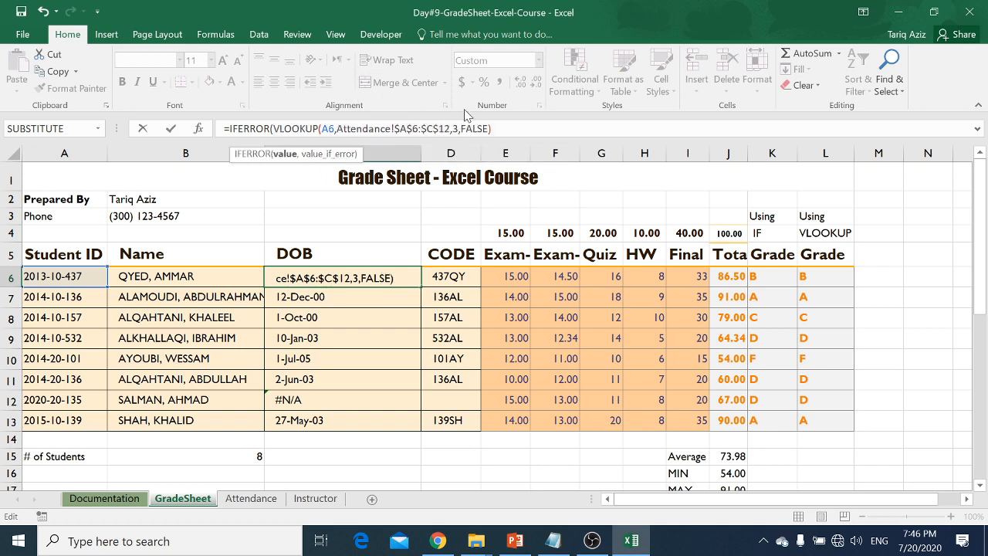
text(,)
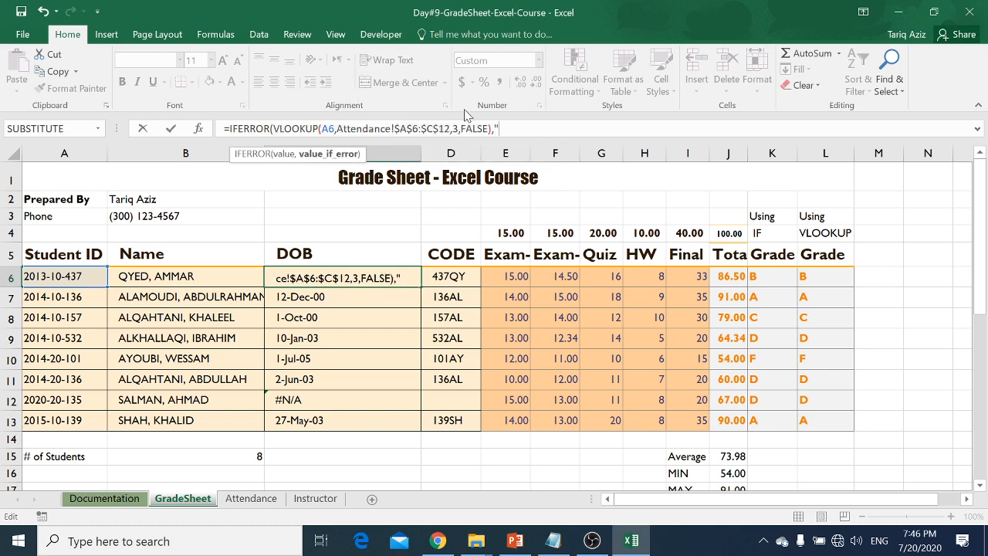
text("Missing DOB)
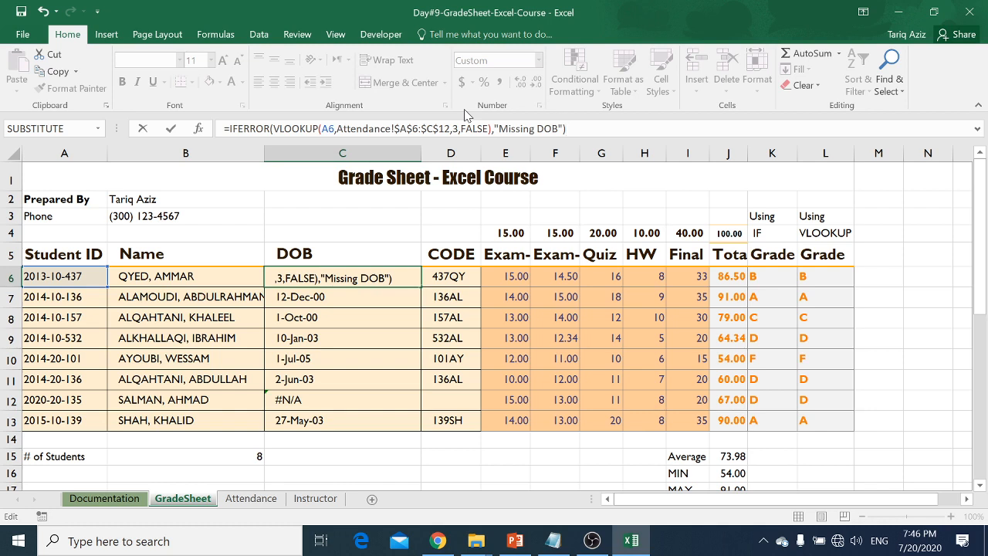
key(Return)
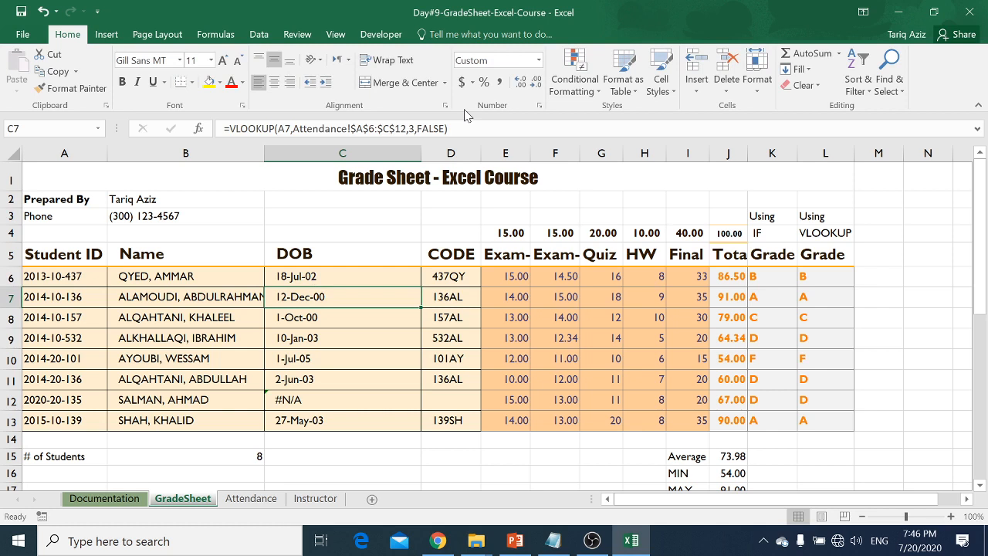
- Fill the IFERROR lookup formula from C6 down through C13 in the DOB column
key(Up)
key(Up)
key(Down)
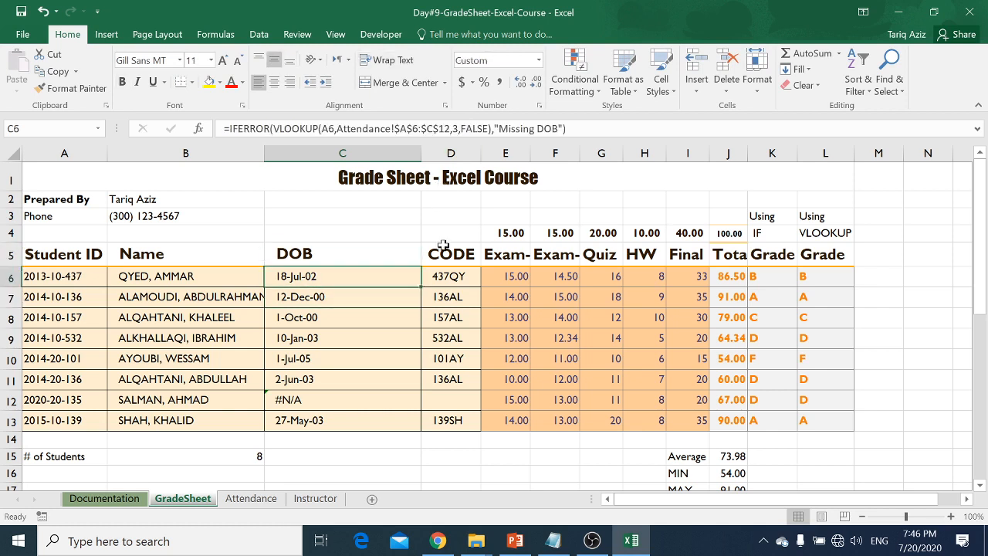
drag(422, 289, 416, 425)
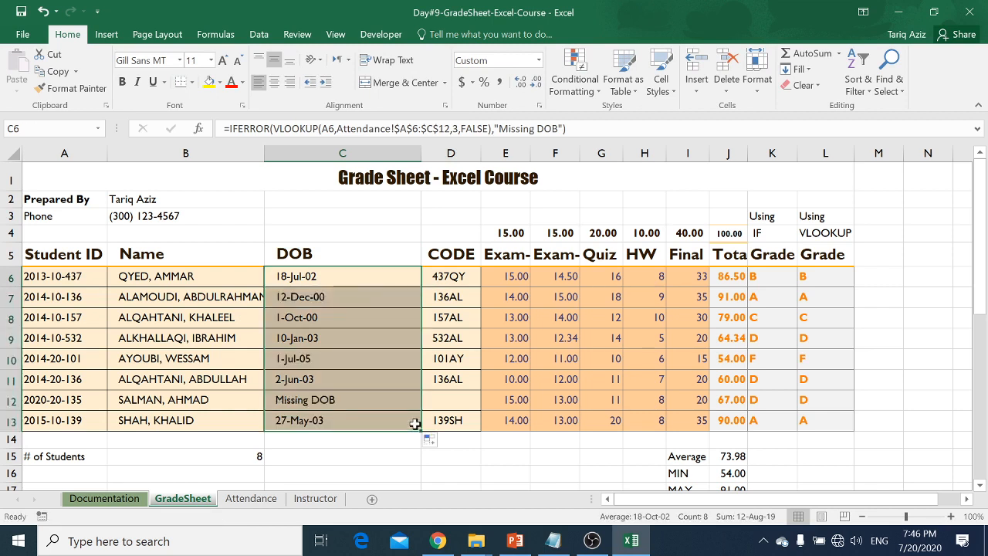
- Examine the DOB result in C12, the dates in C6:C11, and the IFERROR formula in C6
click(324, 401)
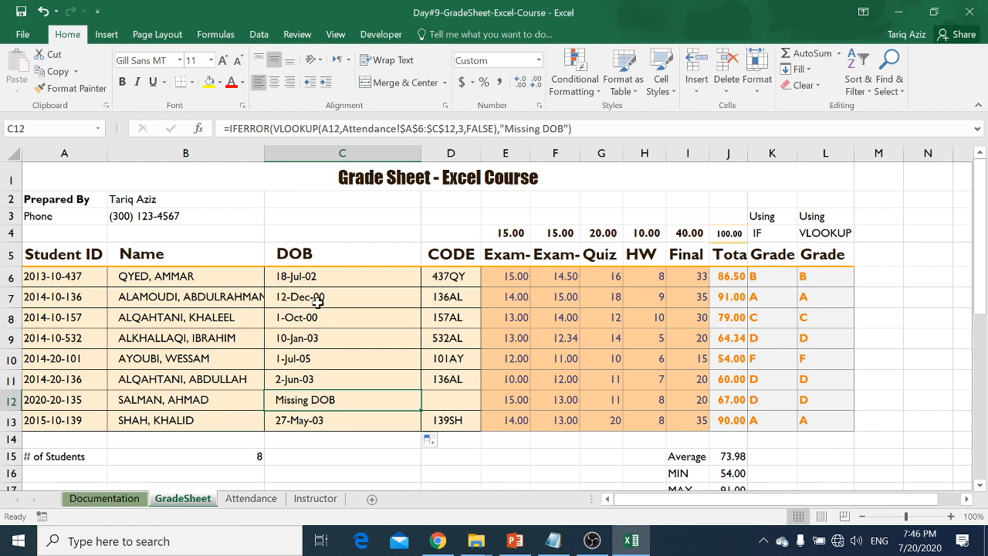
drag(316, 271, 317, 374)
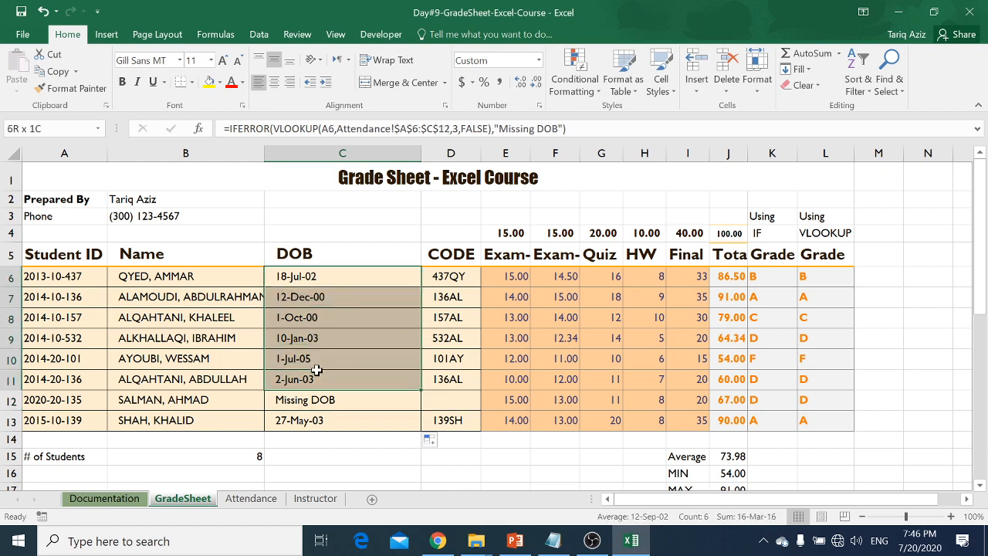
key(F2)
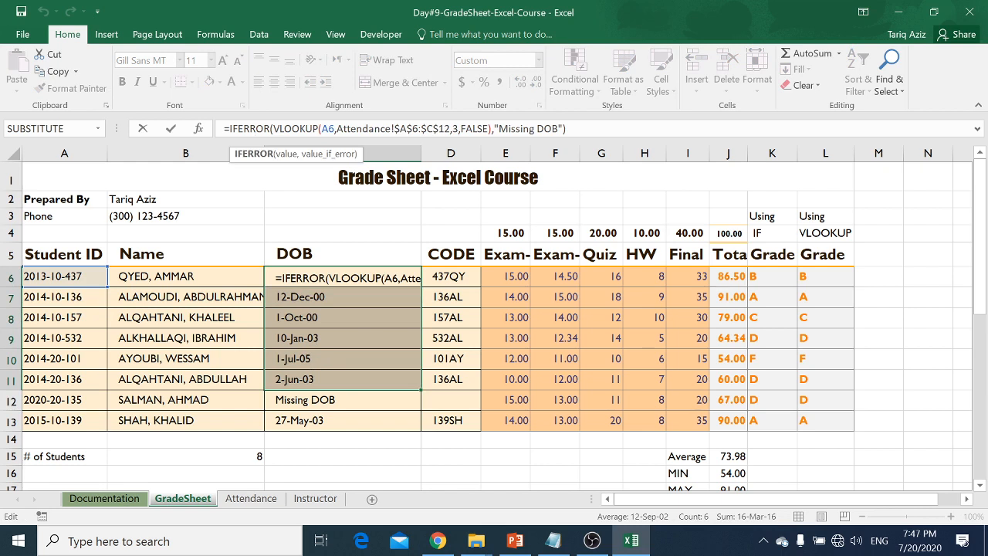
- Examine the VLOOKUP value argument and the "Missing DOB" error value in the C6 IFERROR formula, and the formulas below it
drag(274, 128, 487, 128)
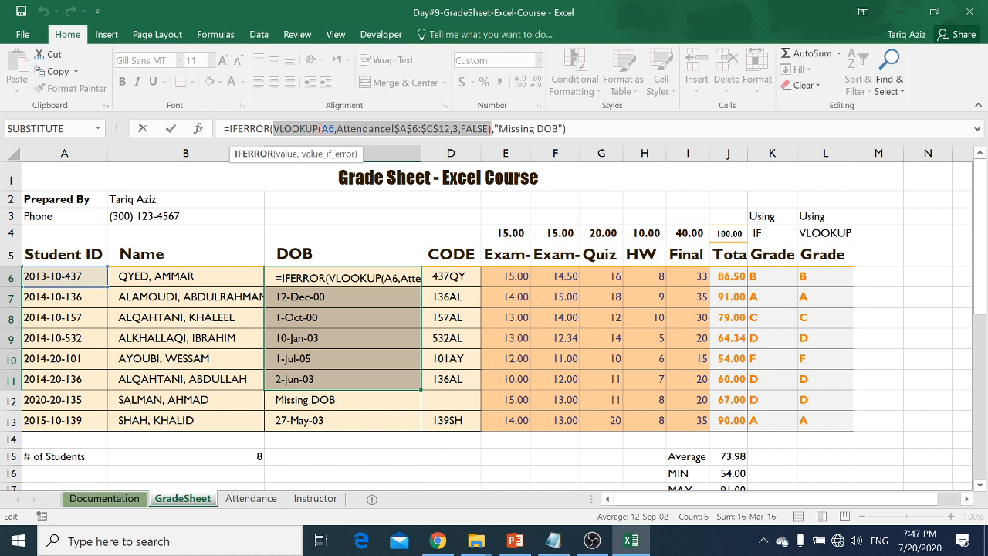
drag(499, 128, 557, 128)
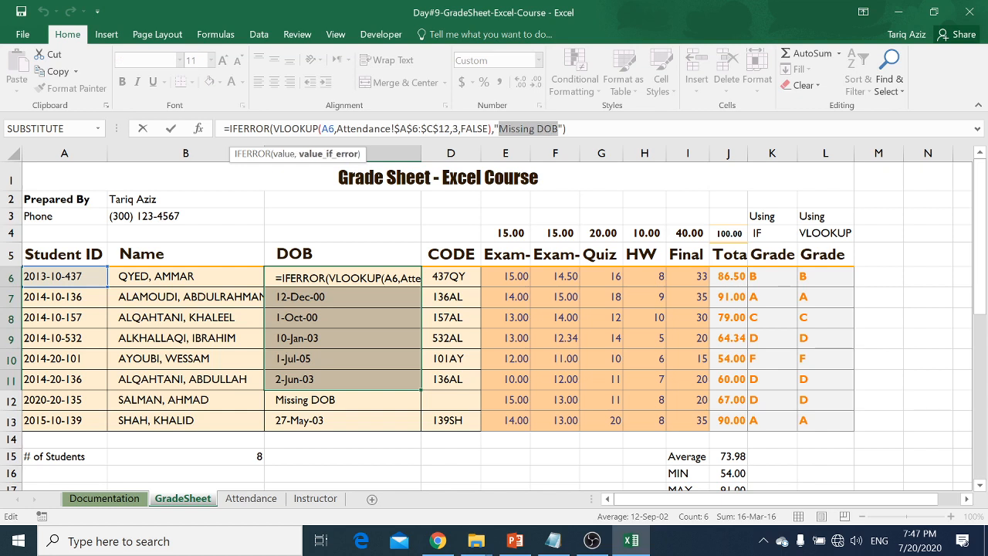
drag(491, 128, 274, 128)
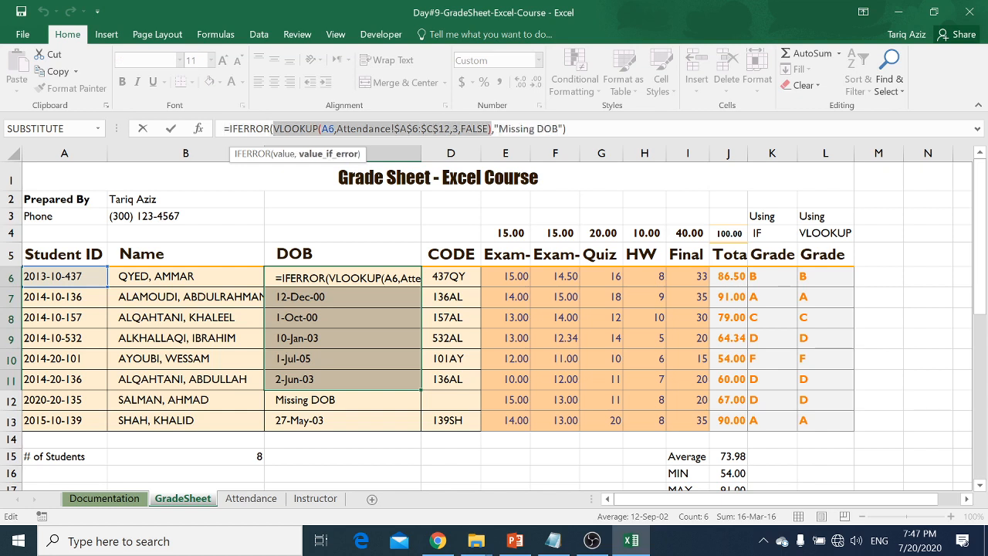
key(Return)
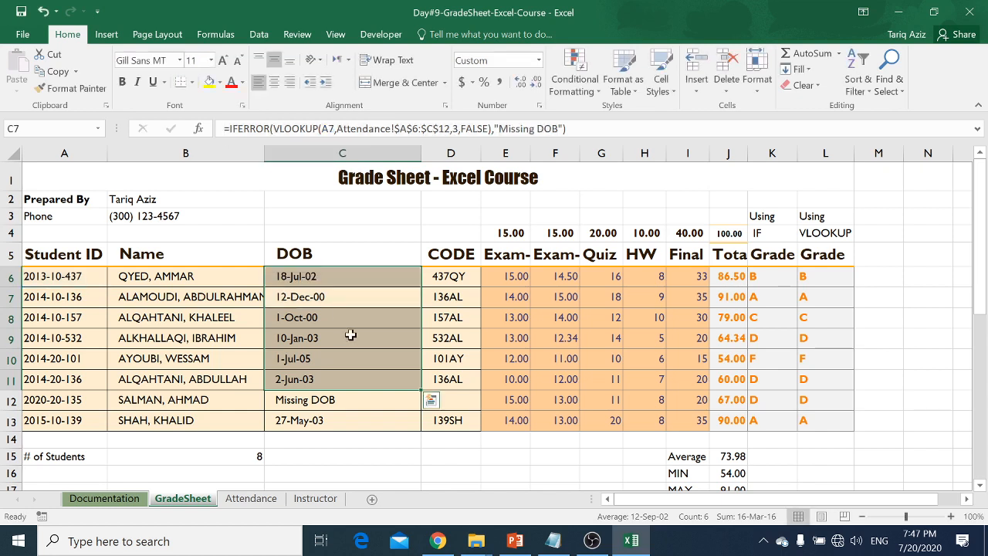
key(Down)
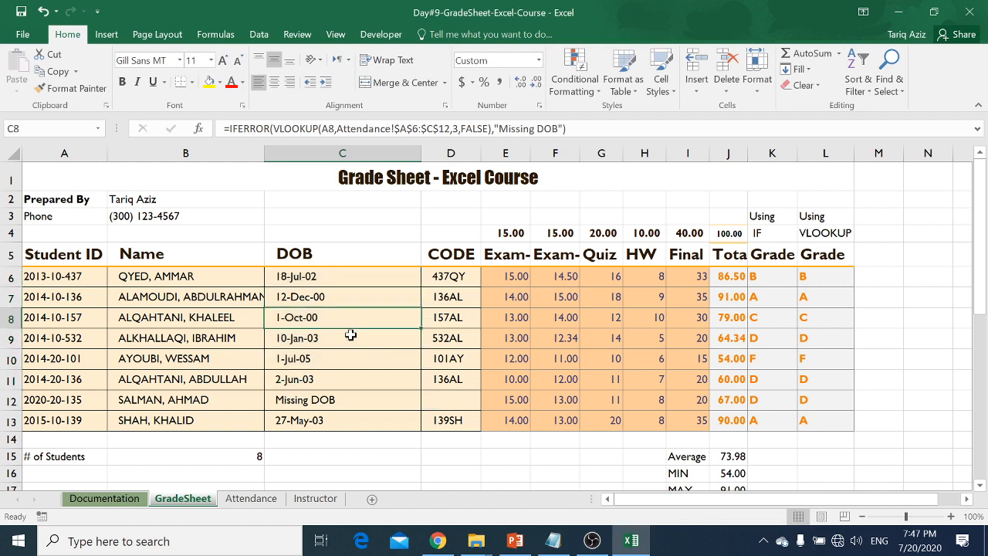
key(Down)
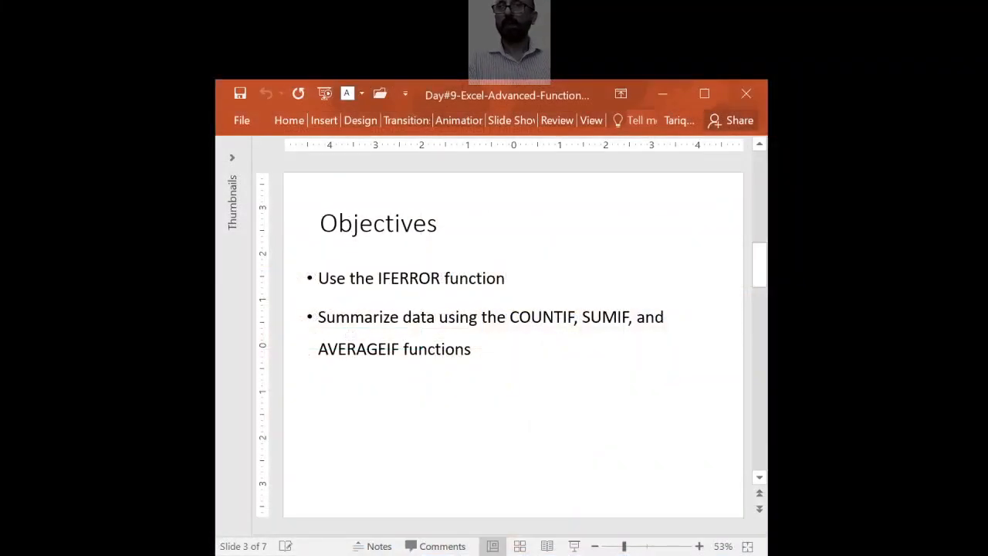
- Switch to the PowerPoint presentation and review the Objectives slide and the slide after it
key(Page_Down)
key(Page_Up)
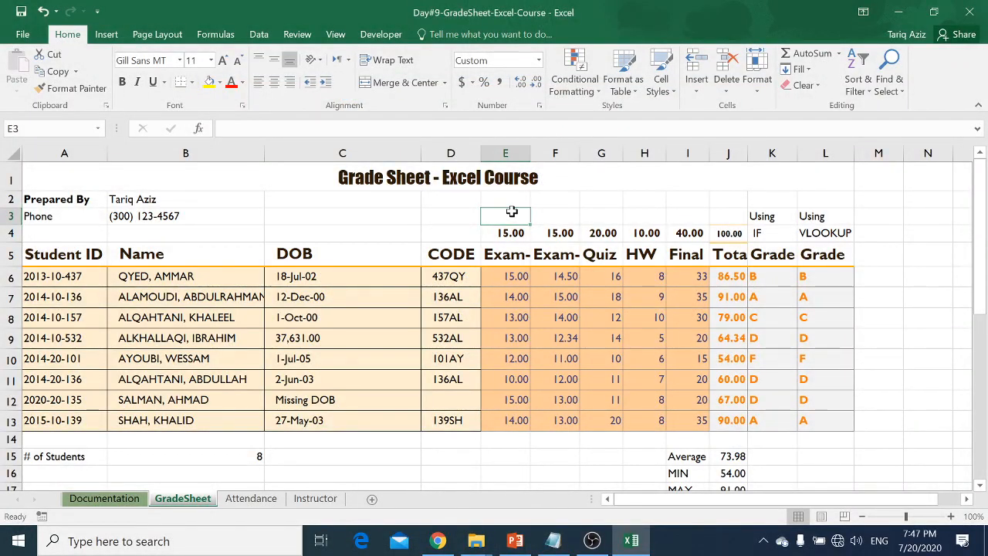
- Return to the Excel workbook, open the Instructor sheet, and go to the first teacher record in A6
key(ctrl+Page_Down)
key(ctrl+Page_Down)
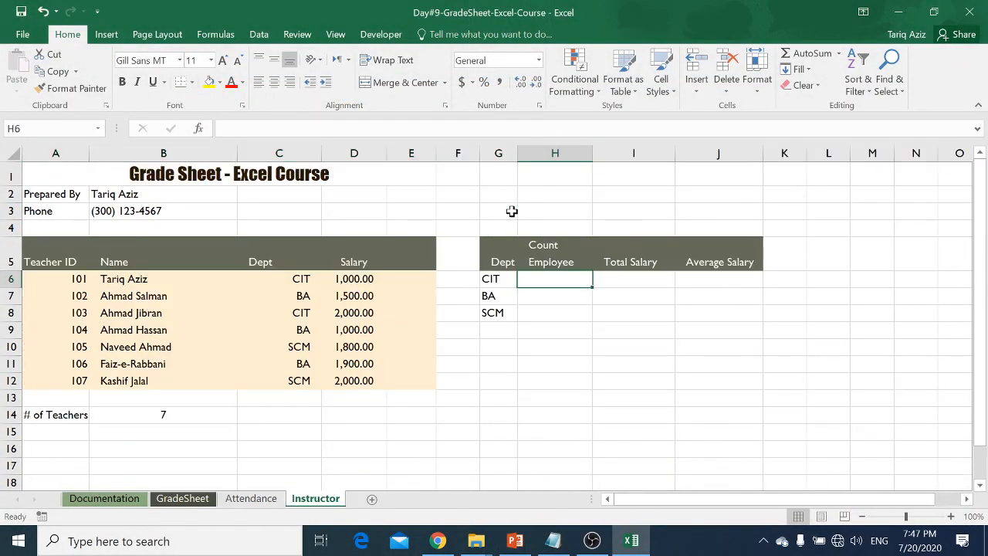
key(Left)
key(Left)
key(Left)
key(Left)
key(Left)
key(Left)
key(Left)
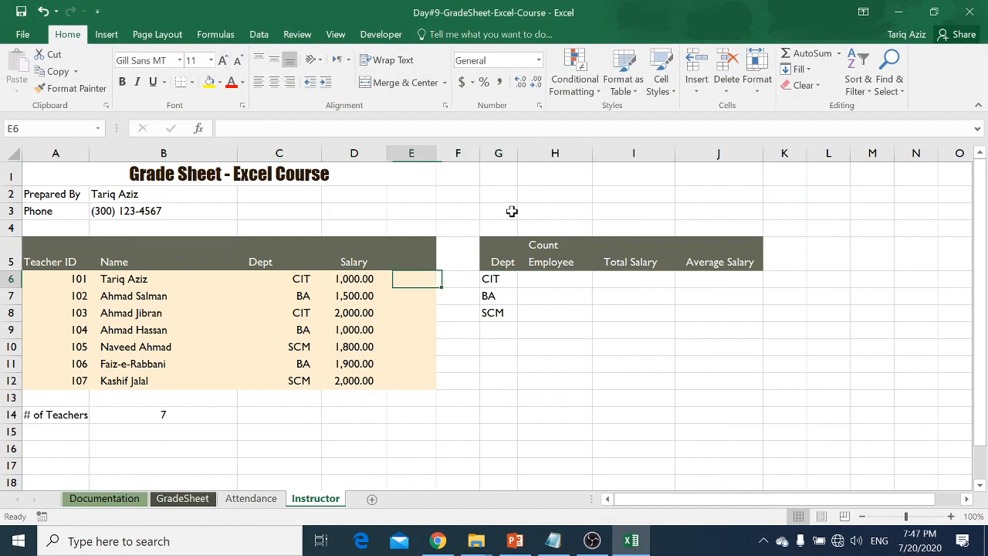
key(Right)
key(Left)
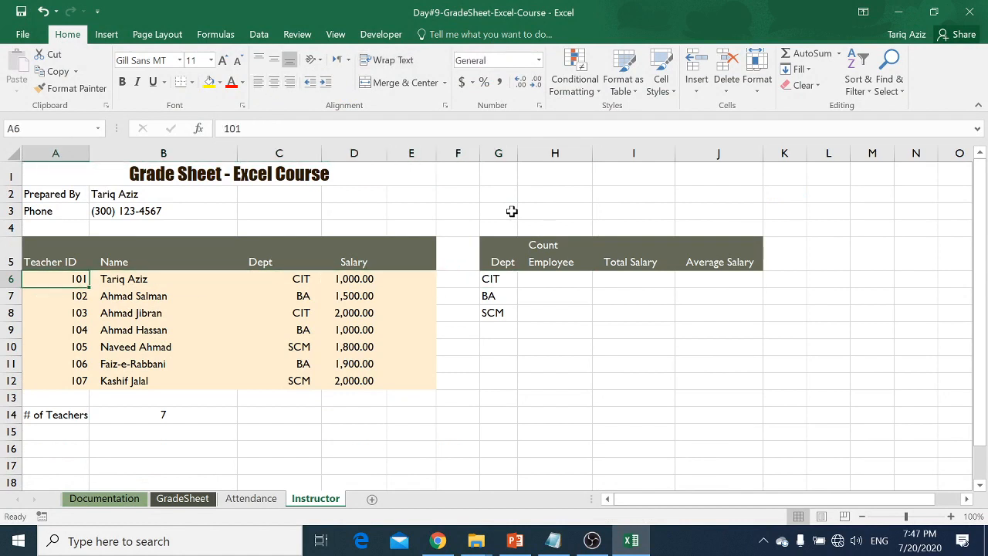
- Examine the teacher table's department entries from C6 down and the salary amounts from D6 down
key(Right)
key(Right)
key(shift+Down)
key(shift+Down)
key(shift+Down)
key(shift+Down)
key(shift+Down)
key(shift+Down)
key(shift+Down)
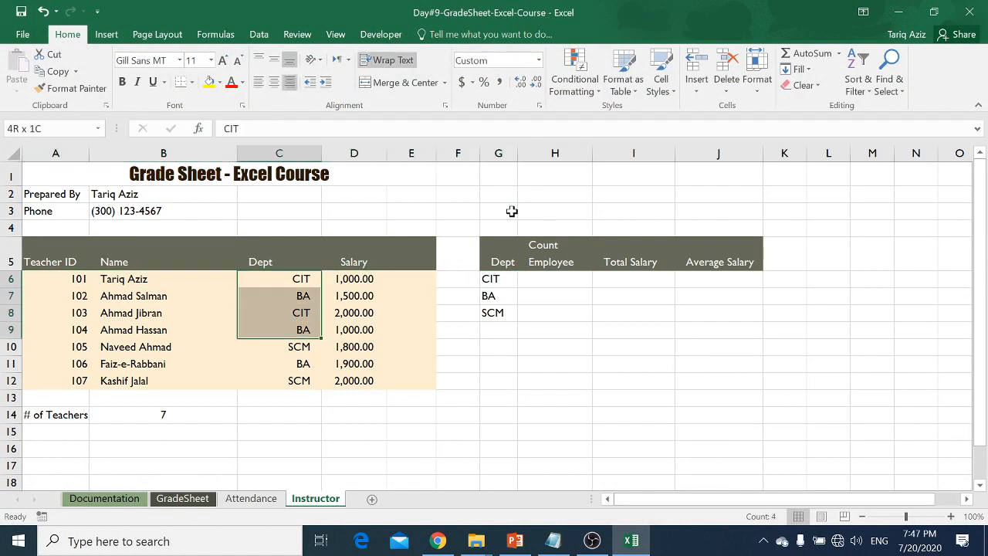
key(Right)
key(shift+Down)
key(shift+Down)
key(shift+Down)
key(shift+Down)
key(shift+Down)
key(shift+Down)
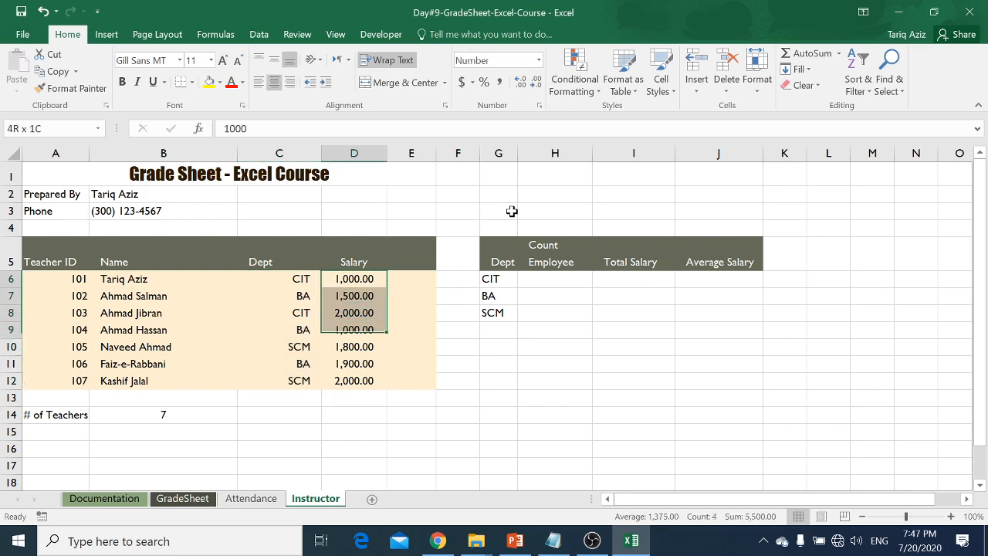
key(Up)
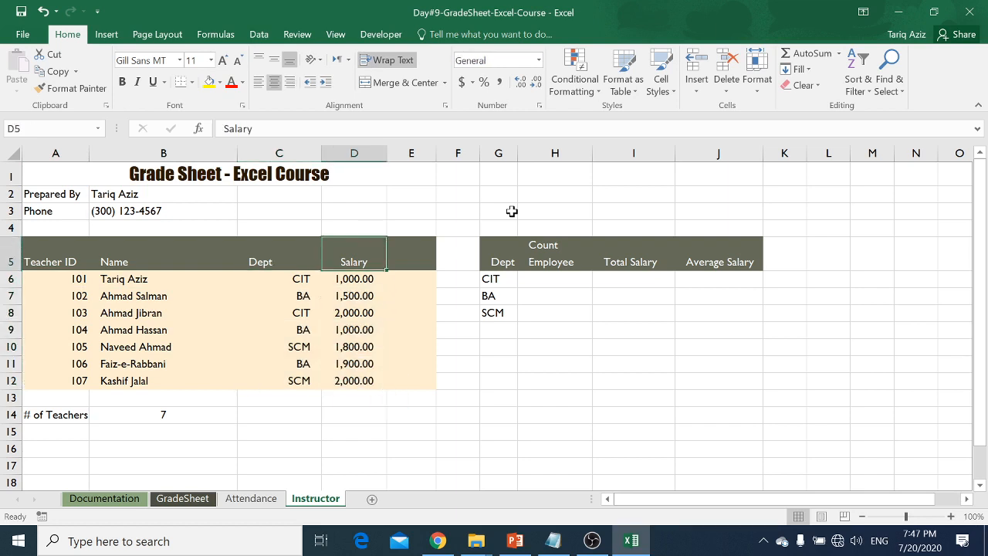
- Start a COUNTIF formula in H6, the CIT employee count, with the Dept cells C6:C12 as its range
key(Down)
key(Right)
key(Right)
key(Right)
key(Right)
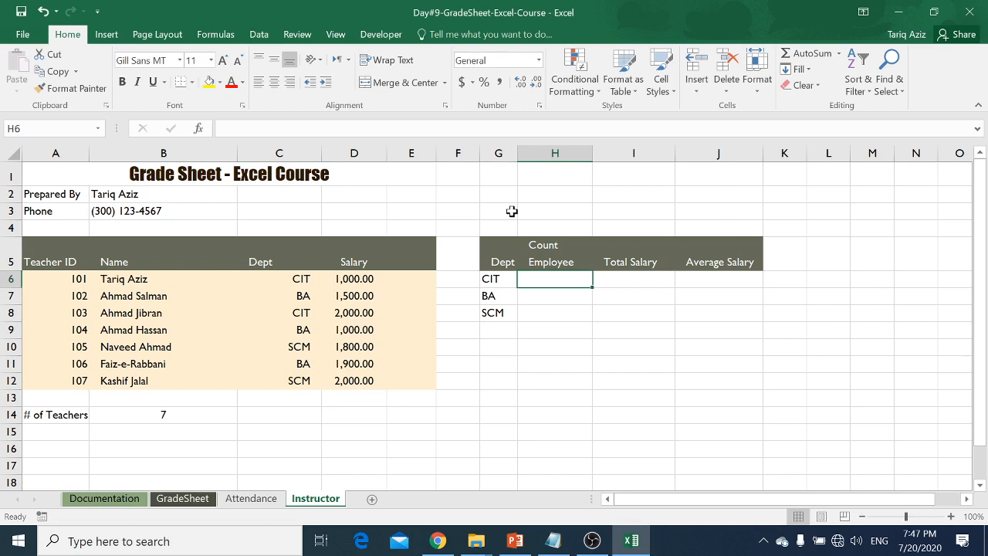
text(=coun)
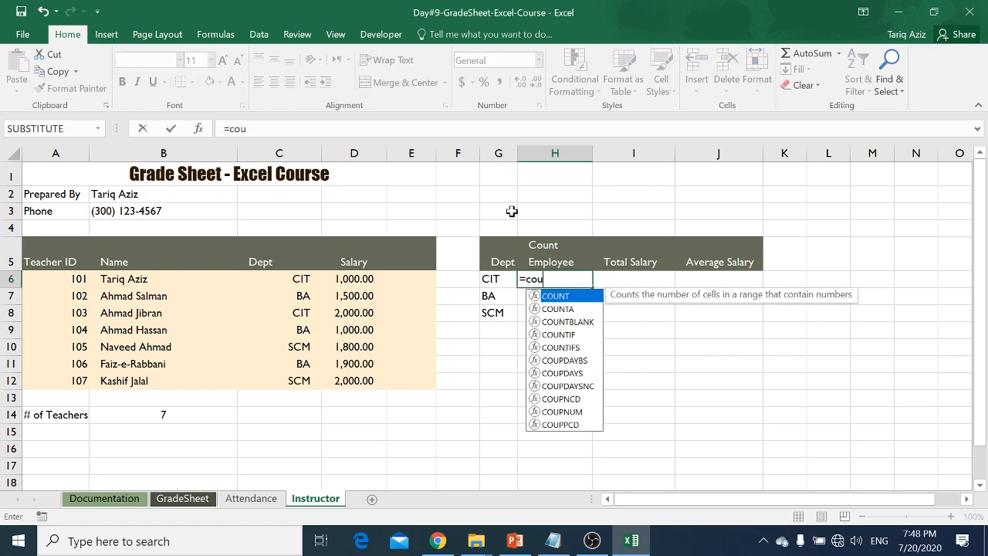
key(Down)
key(Down)
key(Down)
key(Tab)
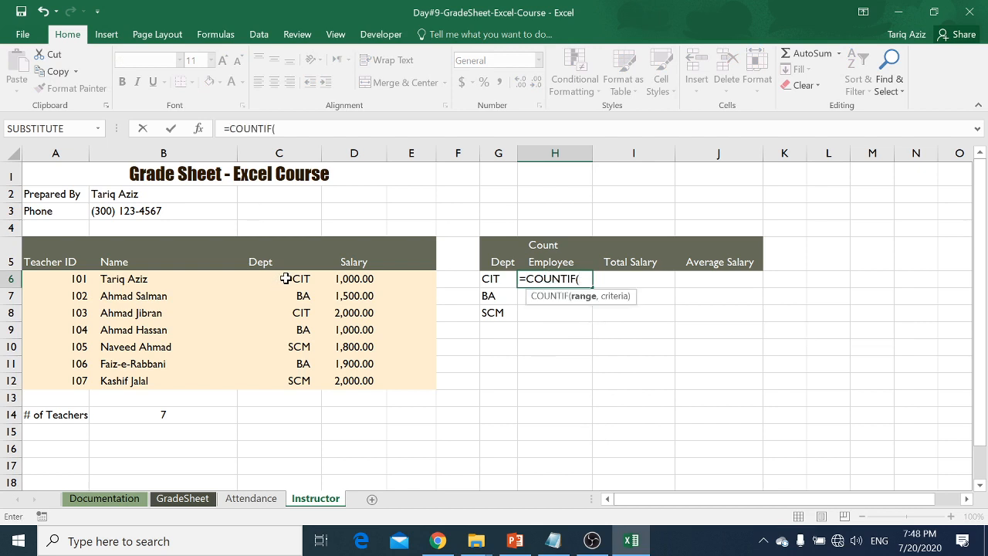
click(286, 278)
drag(285, 279, 290, 377)
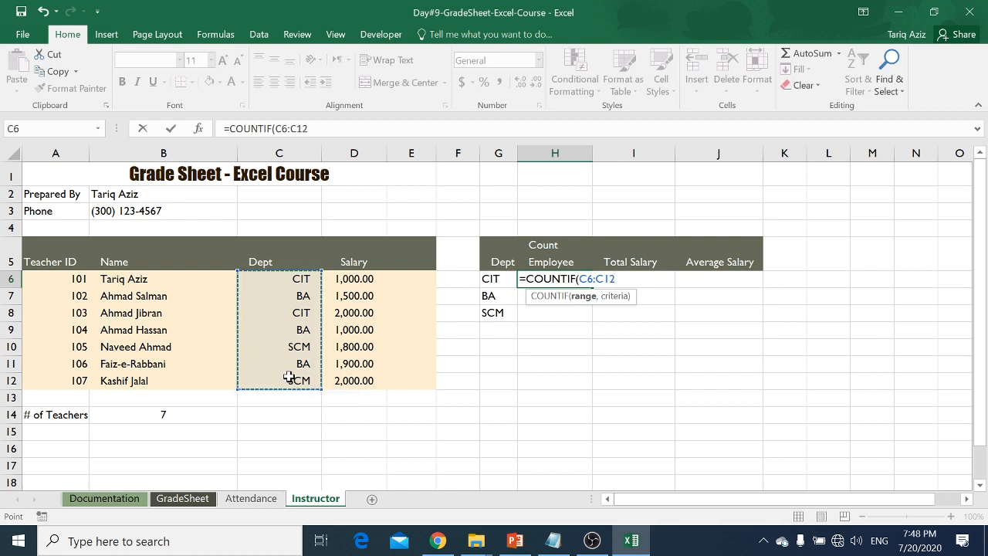
text(,)
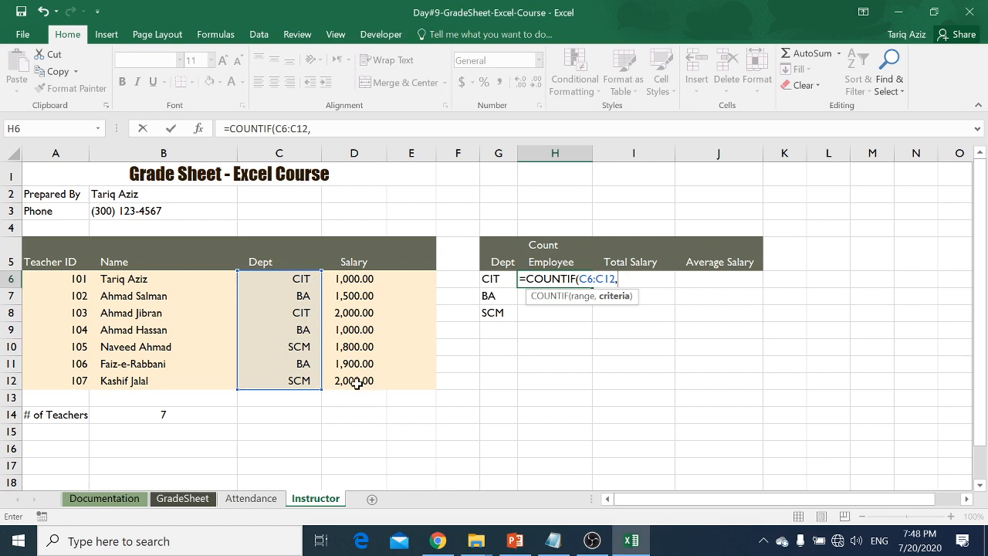
text("CI)
key(BackSpace)
key(BackSpace)
key(BackSpace)
key(BackSpace)
key(BackSpace)
- Complete the H6 COUNTIF formula with G6 as the criterion, and center the cell's content
click(490, 279)
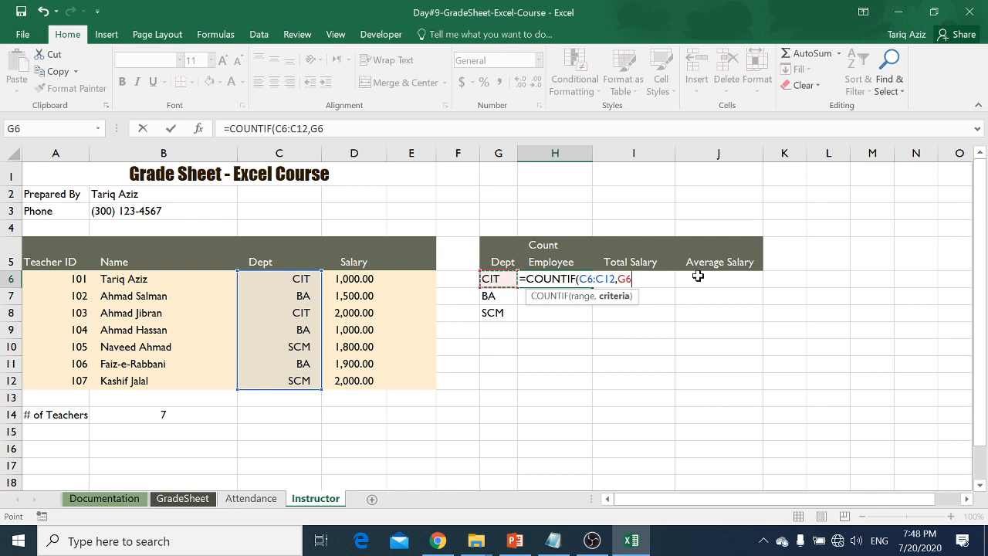
text())
key(Return)
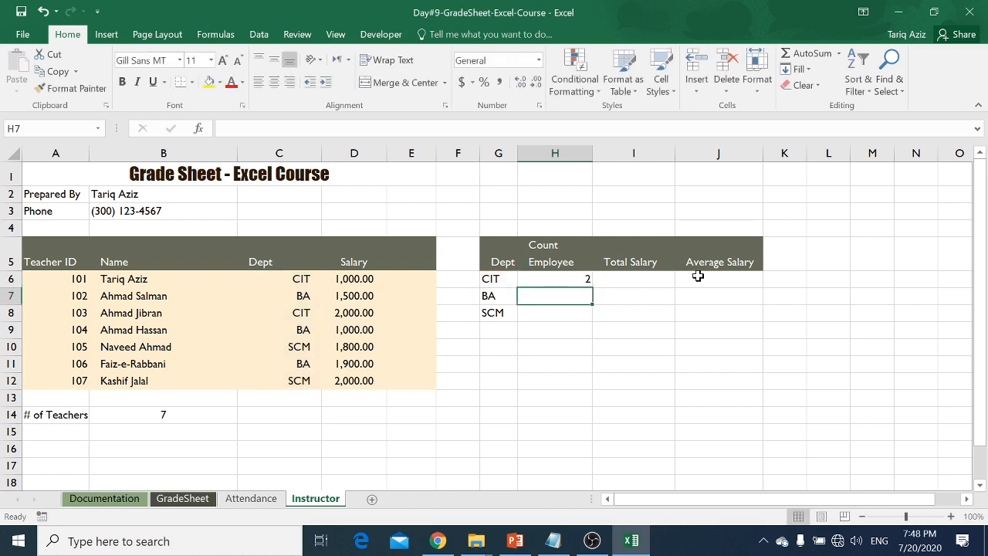
key(Up)
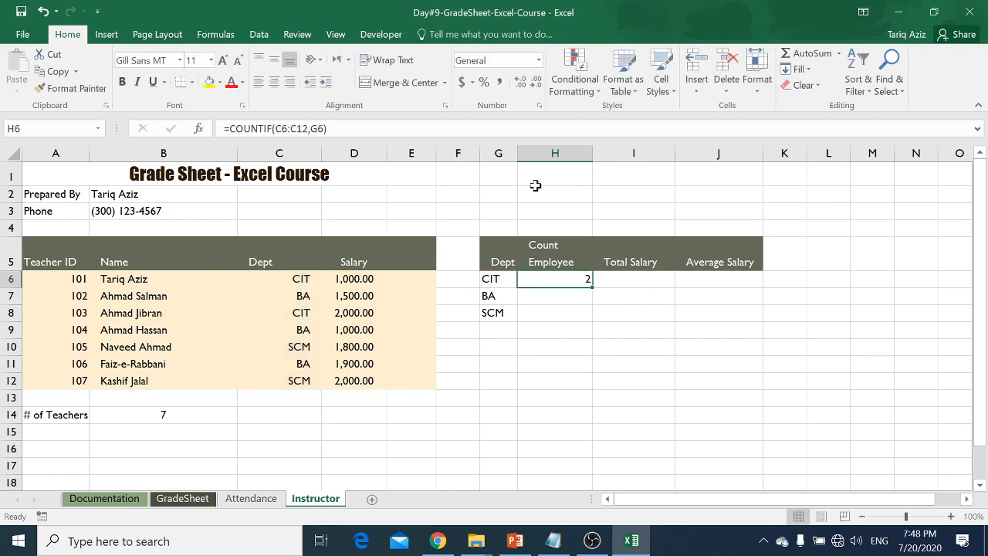
click(274, 82)
- Enter =COUNTIF(C6:C12,G7) in H7 to count the BA employees, and center the cell's content
key(Down)
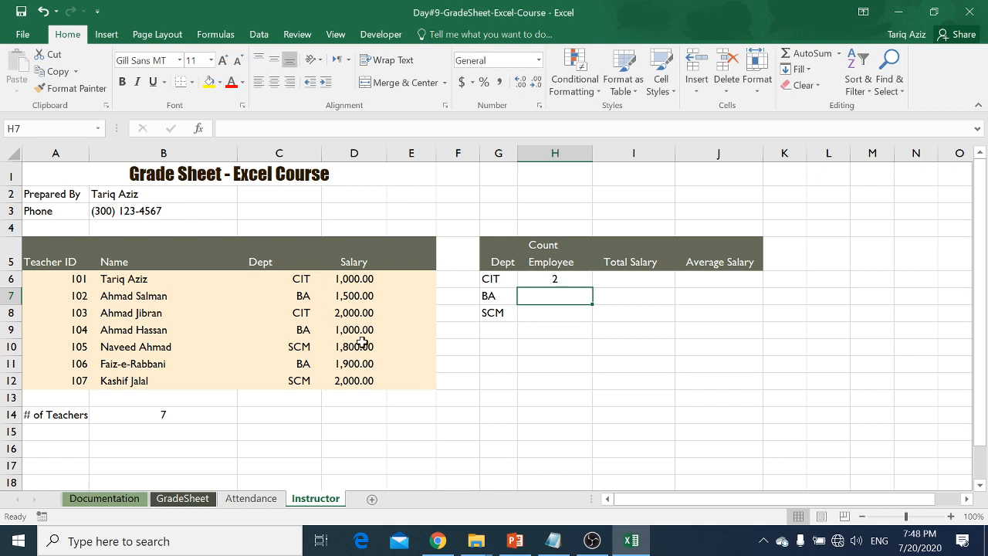
text(=countif)
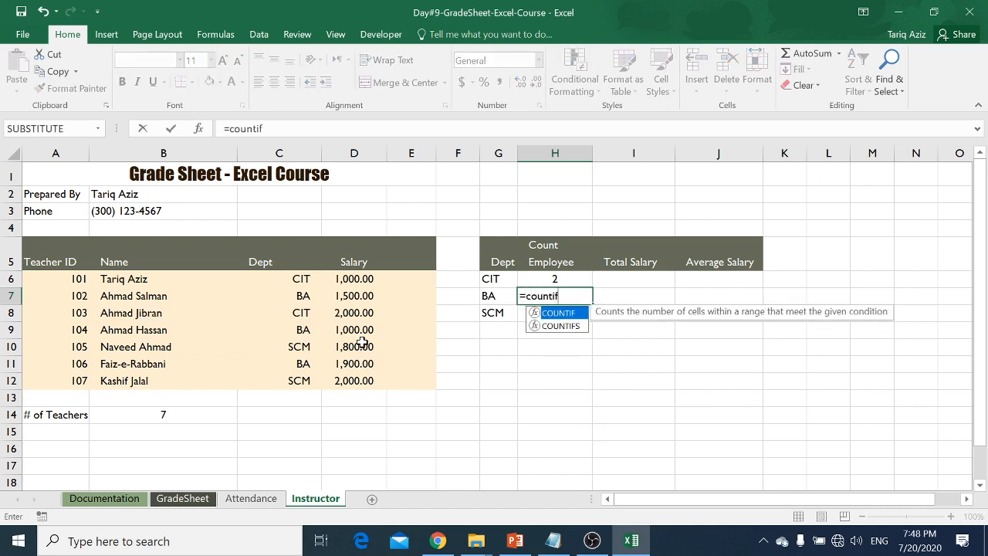
key(Tab)
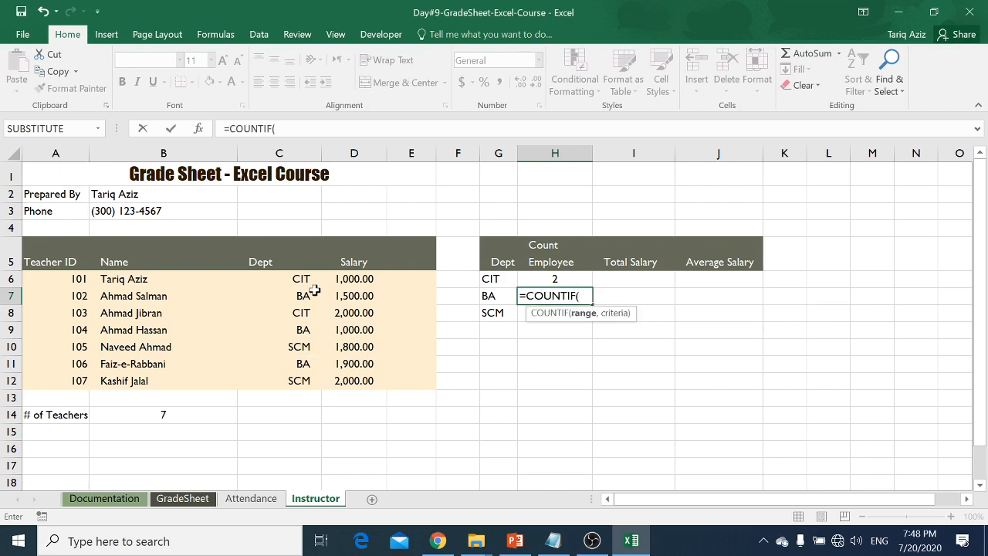
drag(301, 280, 311, 376)
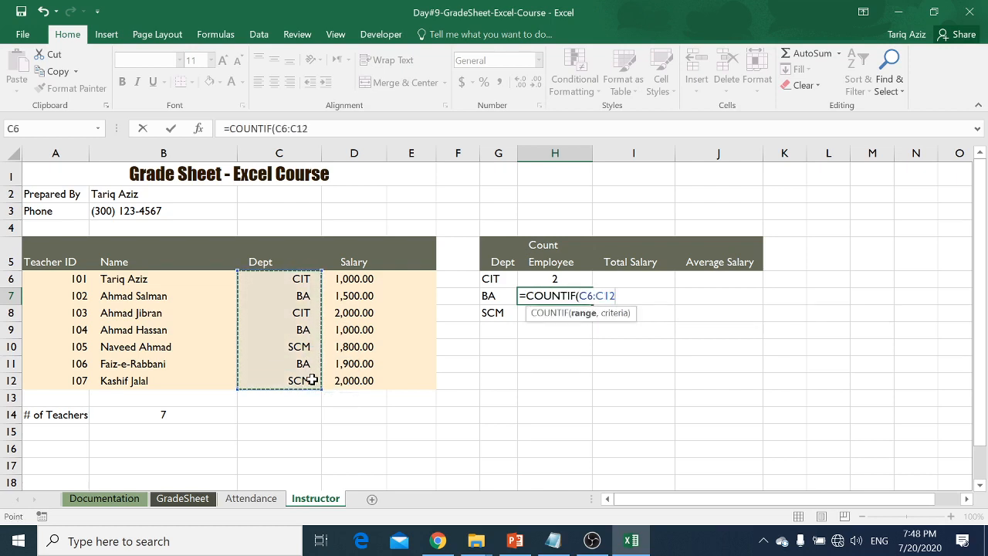
text(,)
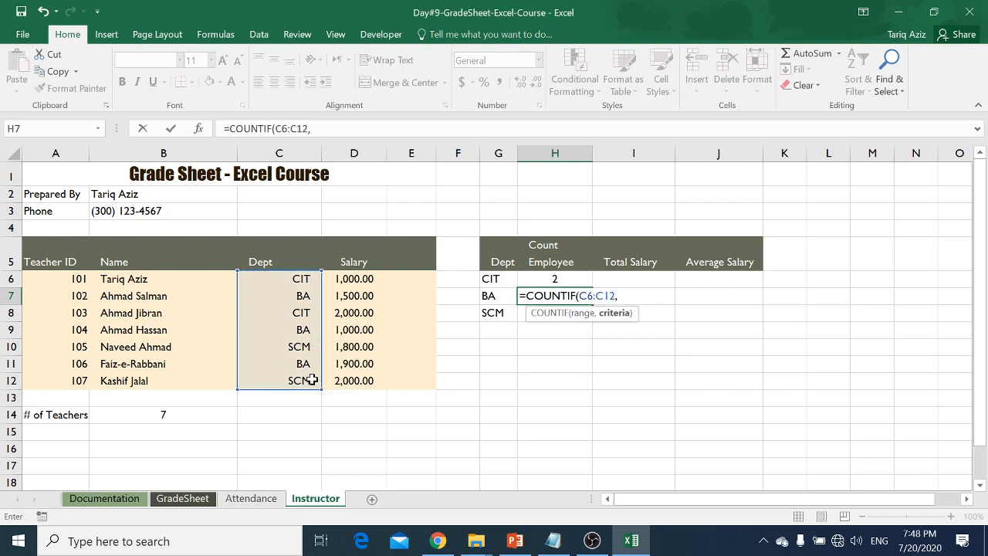
click(488, 298)
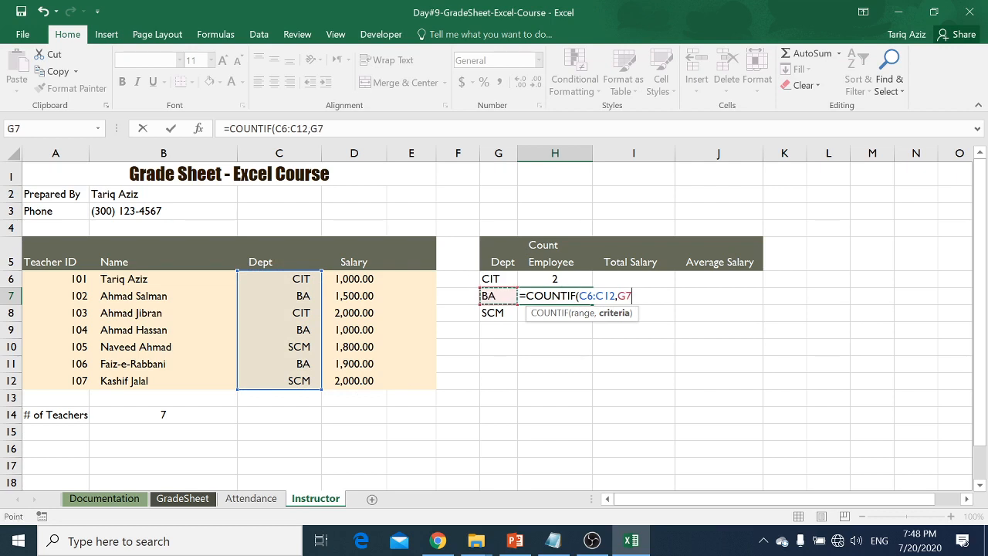
text())
key(Return)
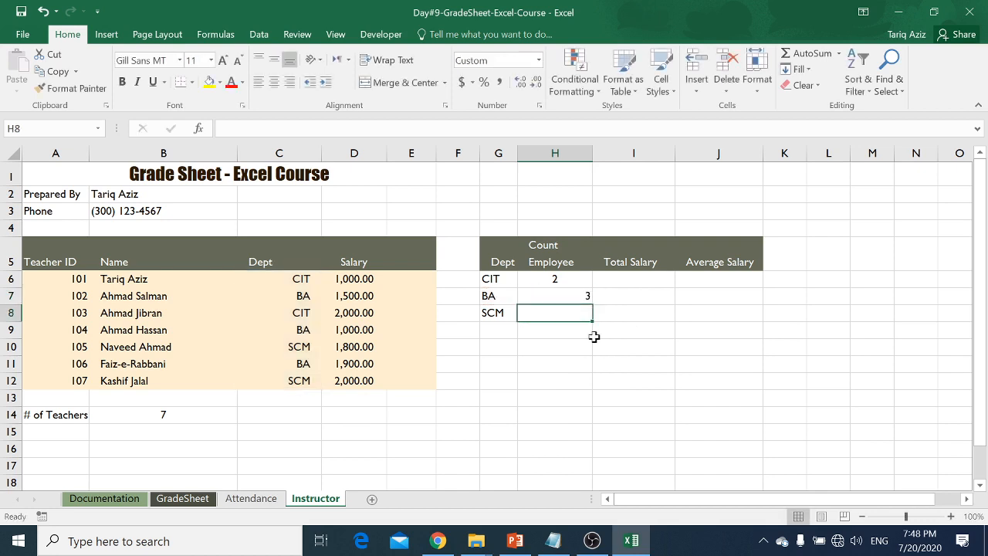
click(560, 295)
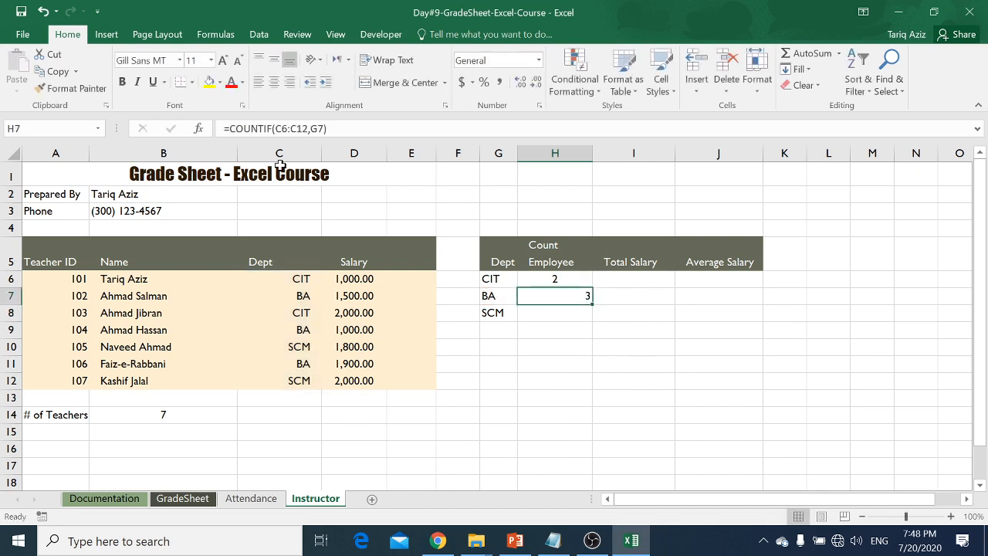
click(274, 81)
- Enter =COUNTIF(C6:C12,G8) in H8 to count the SCM employees, and reselect that cell
key(Down)
text(=count)
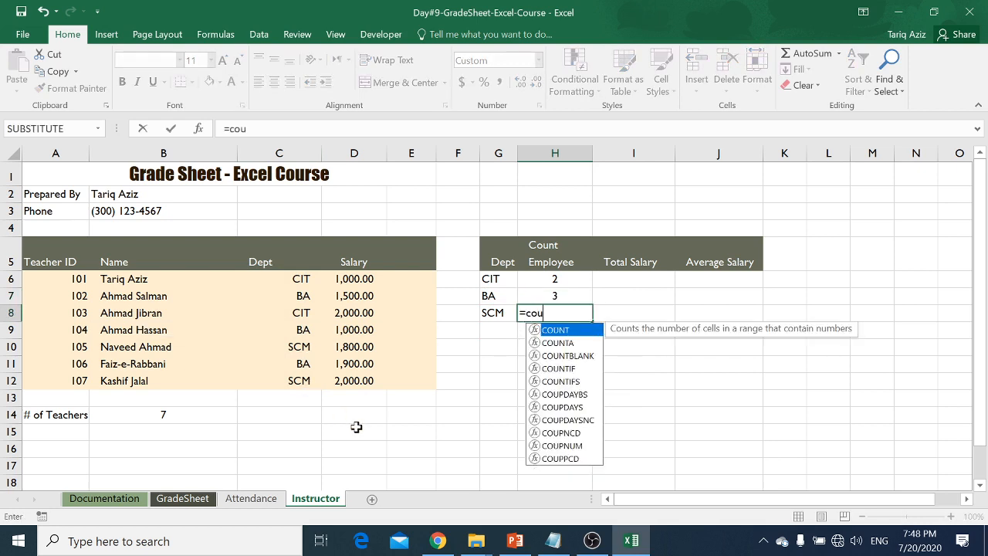
key(Down)
key(Down)
key(Down)
key(Tab)
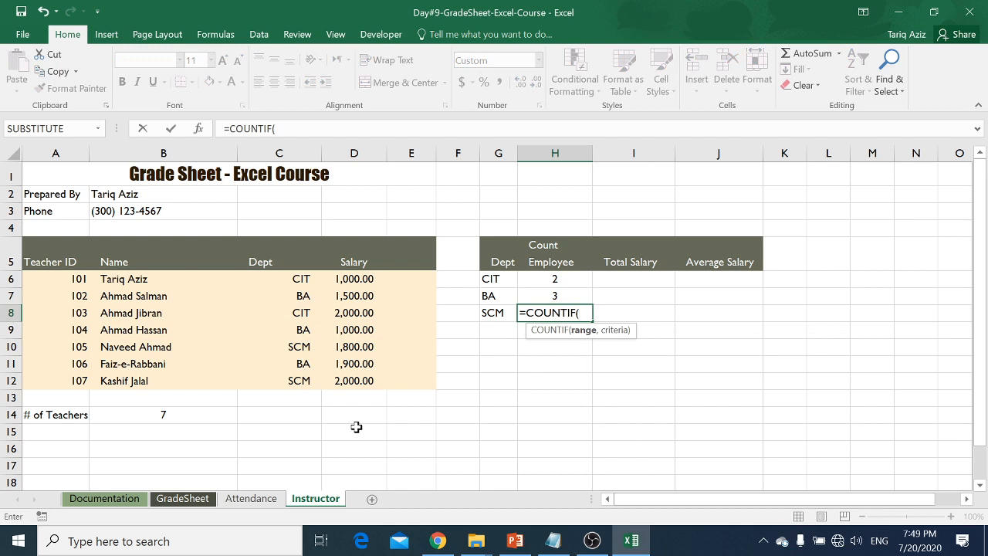
drag(303, 280, 305, 383)
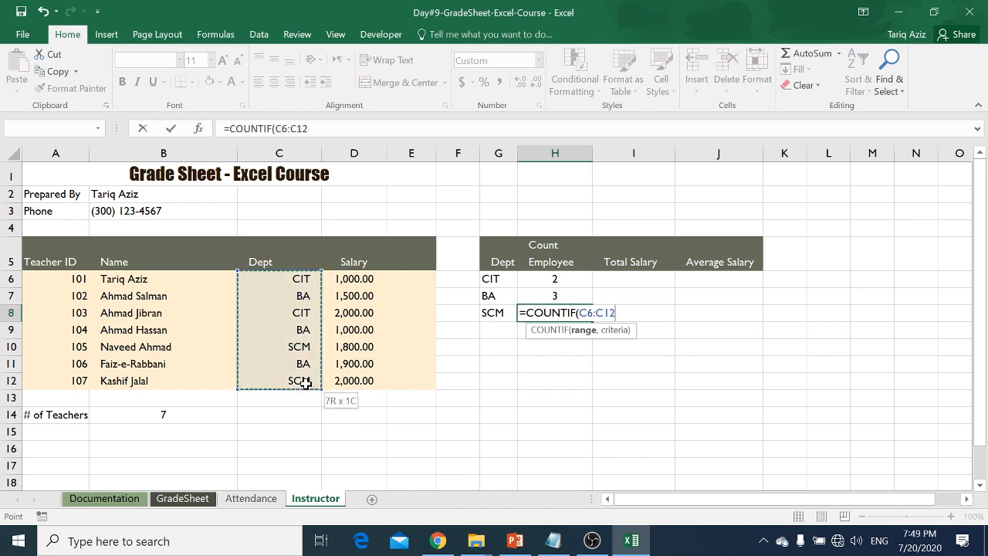
text(,)
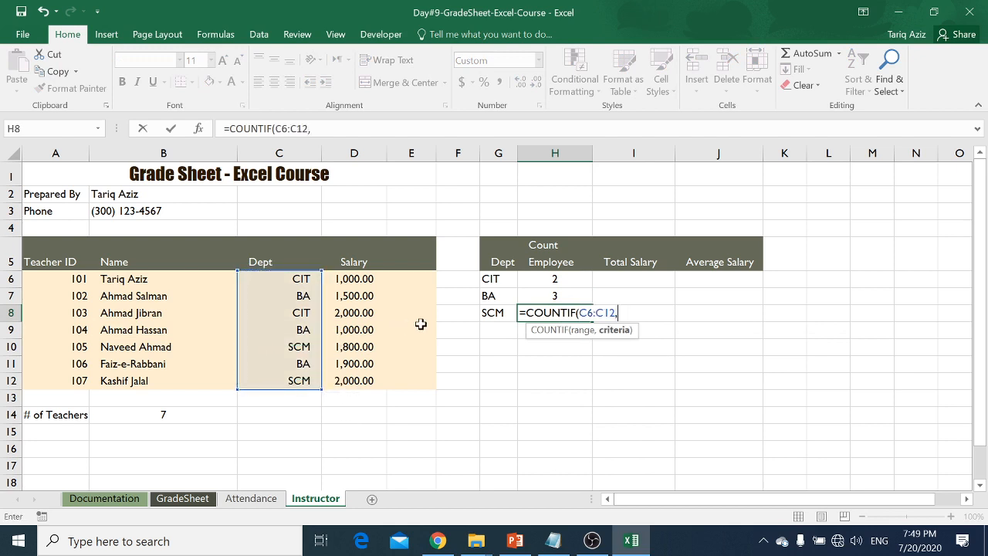
click(485, 312)
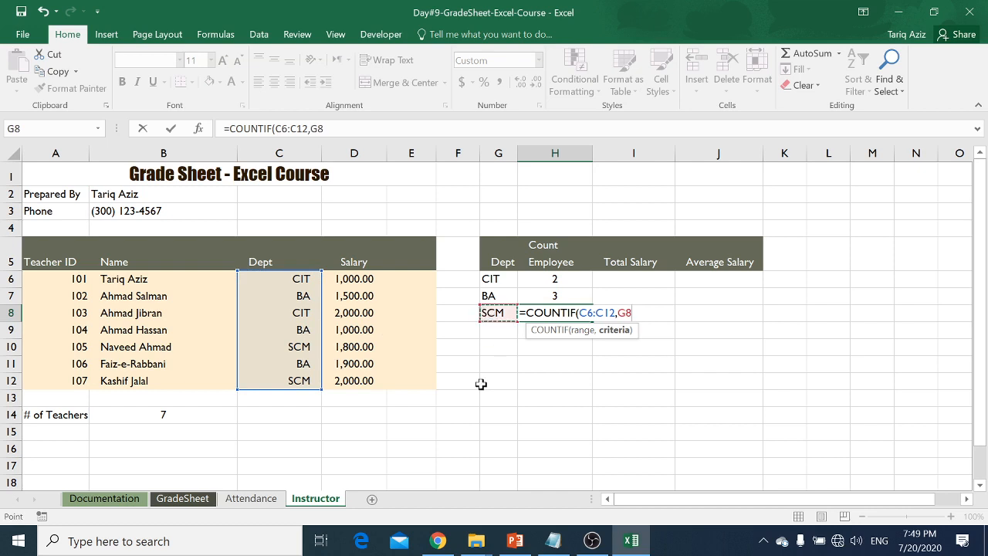
text())
key(Return)
key(Up)
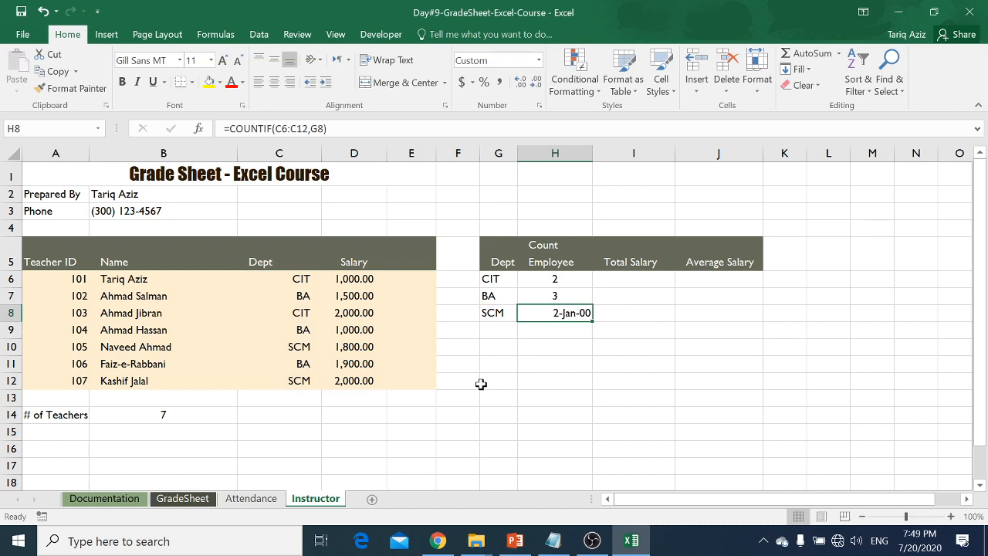
- Set the number format of H8, the SCM employee count, to General and center its content
key(ctrl+shift+asciitilde)
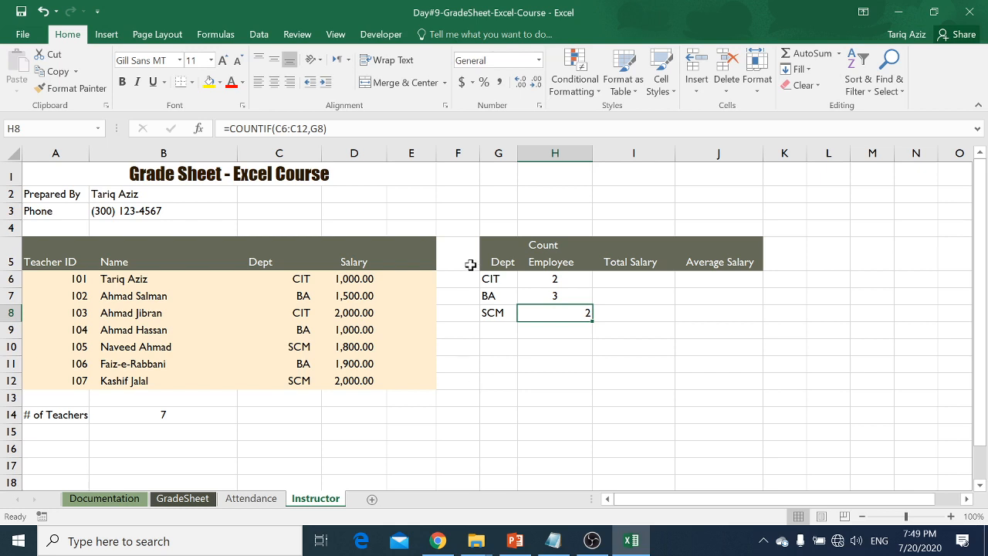
click(274, 82)
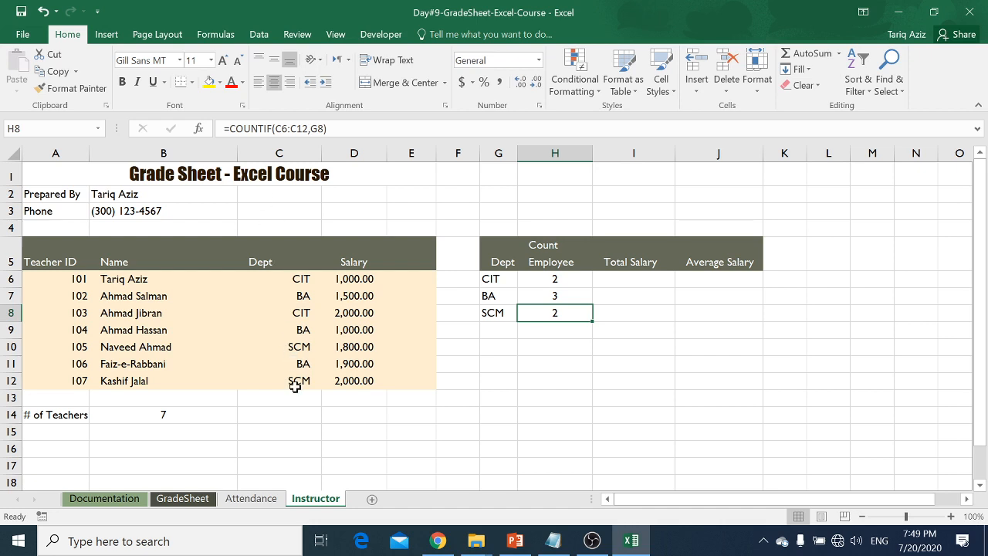
key(Up)
key(Up)
key(Right)
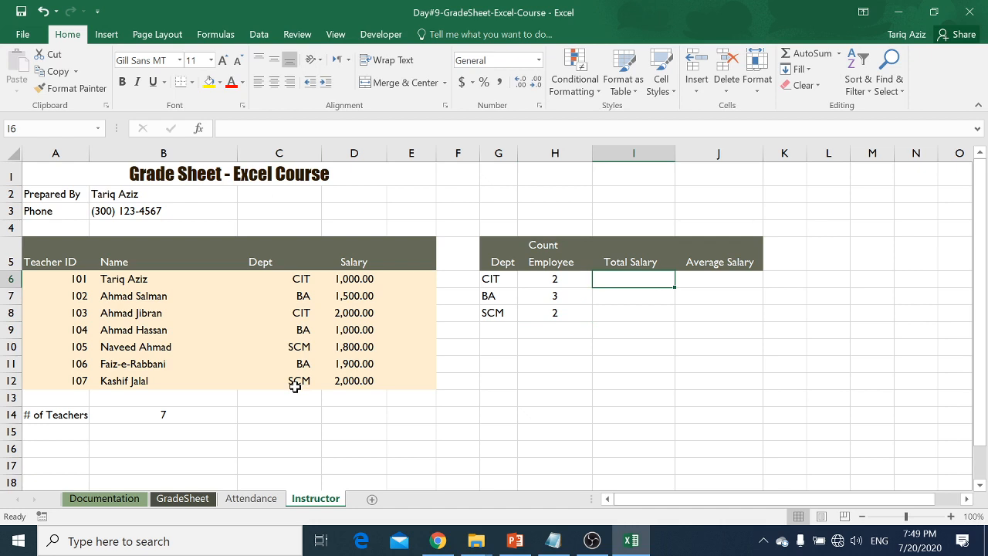
text(=sum)
key(Down)
key(Tab)
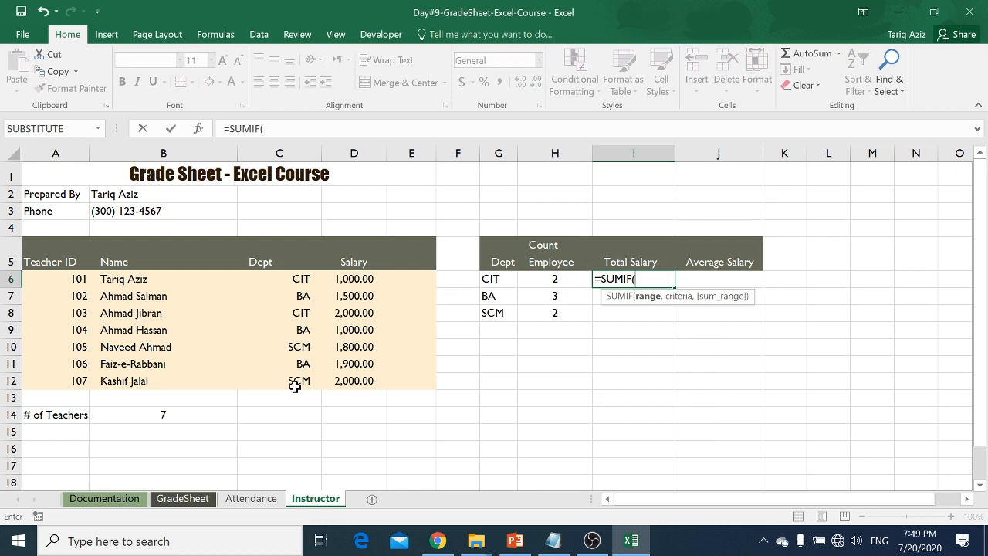
key(Escape)
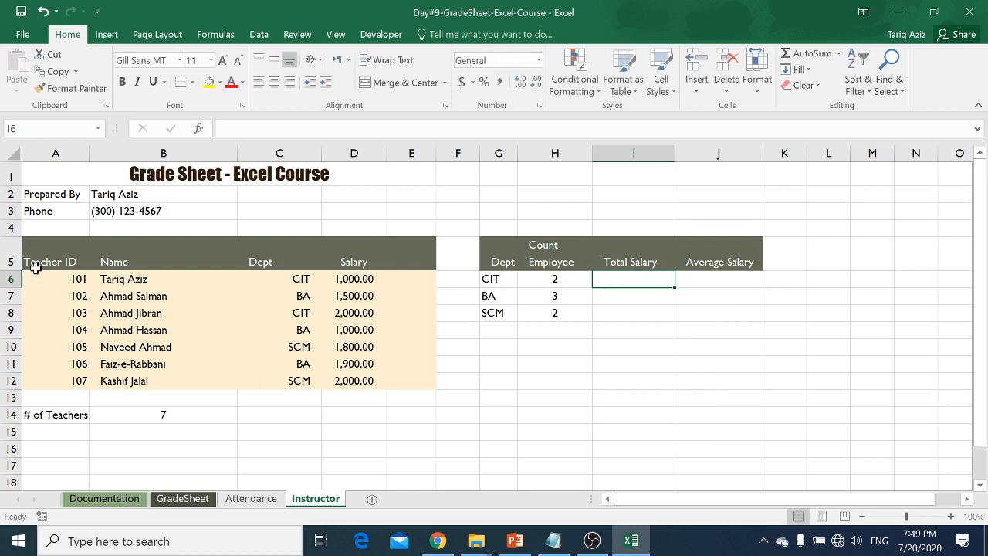
- Convert the teacher list in A5:D12 into a table, treating its first row as headers
drag(36, 264, 341, 379)
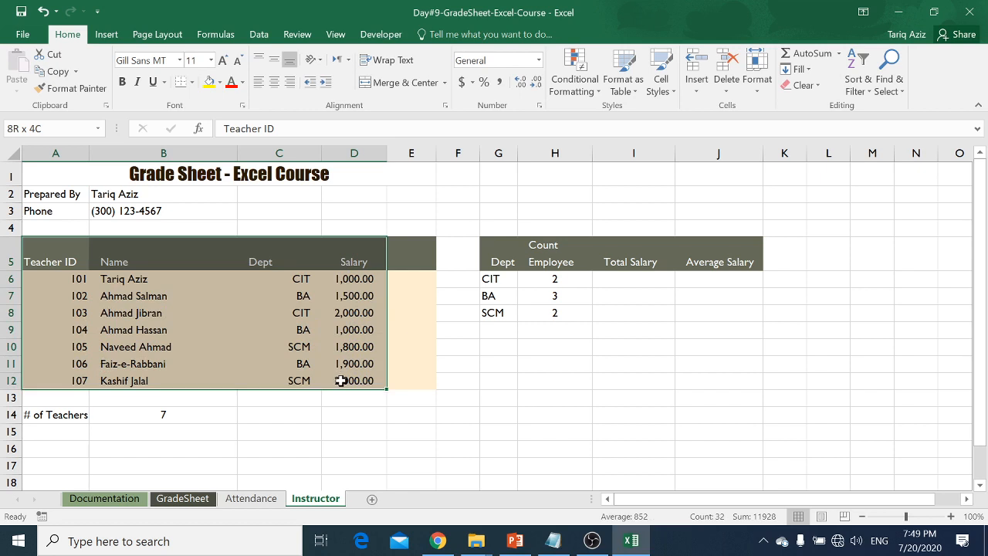
drag(341, 380, 342, 379)
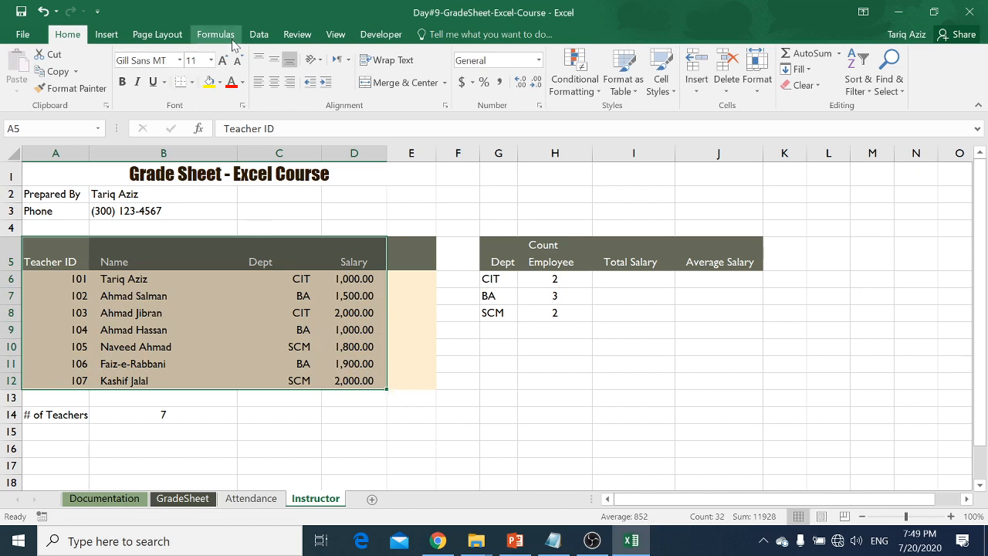
click(120, 40)
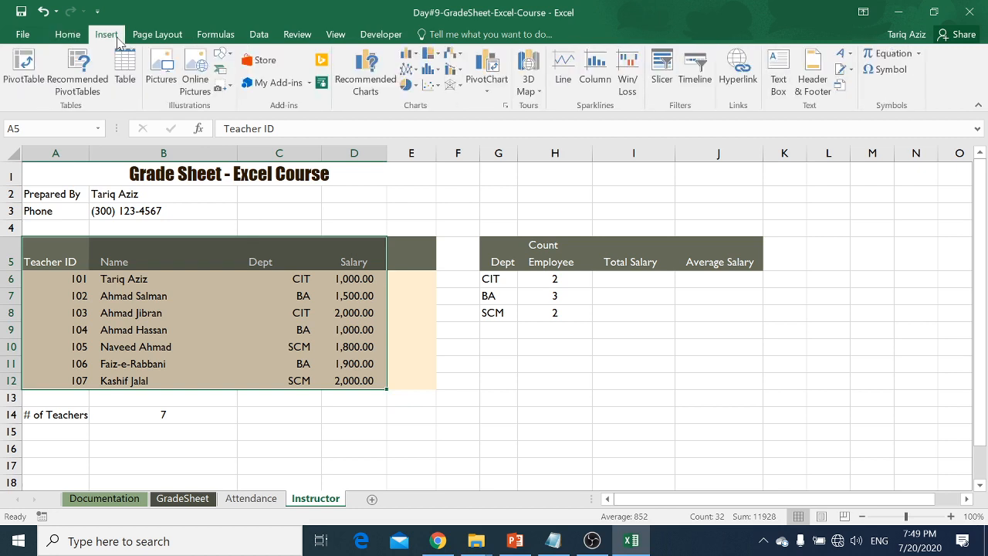
click(68, 34)
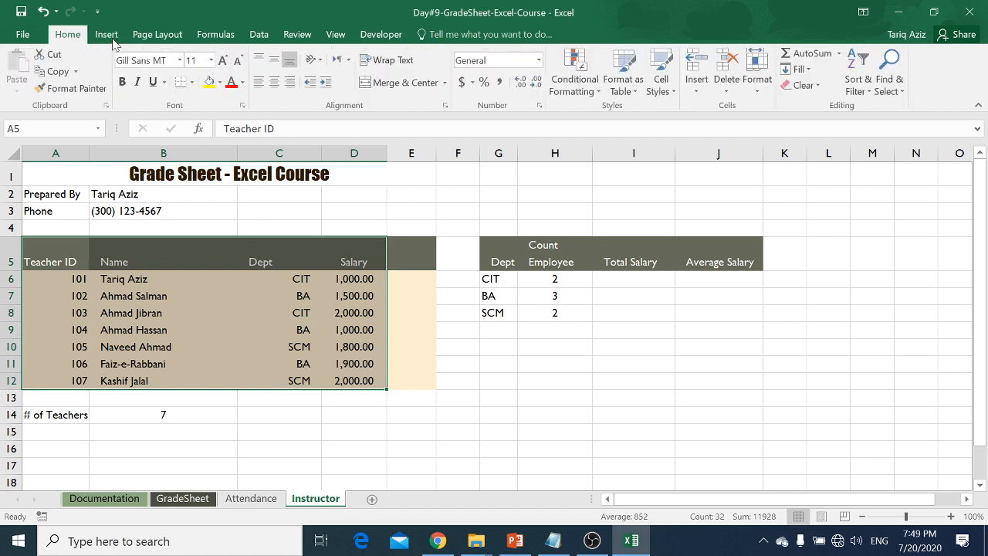
click(635, 91)
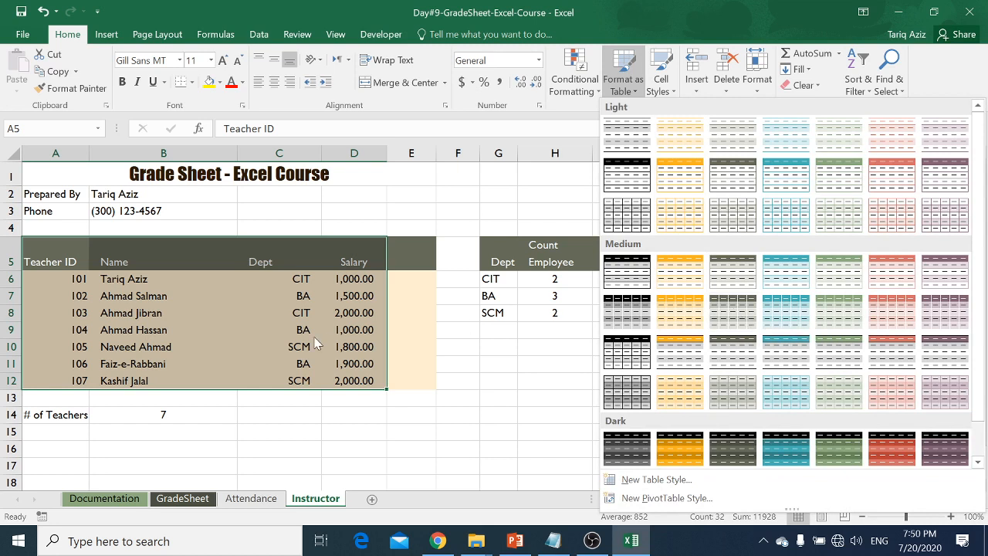
key(Escape)
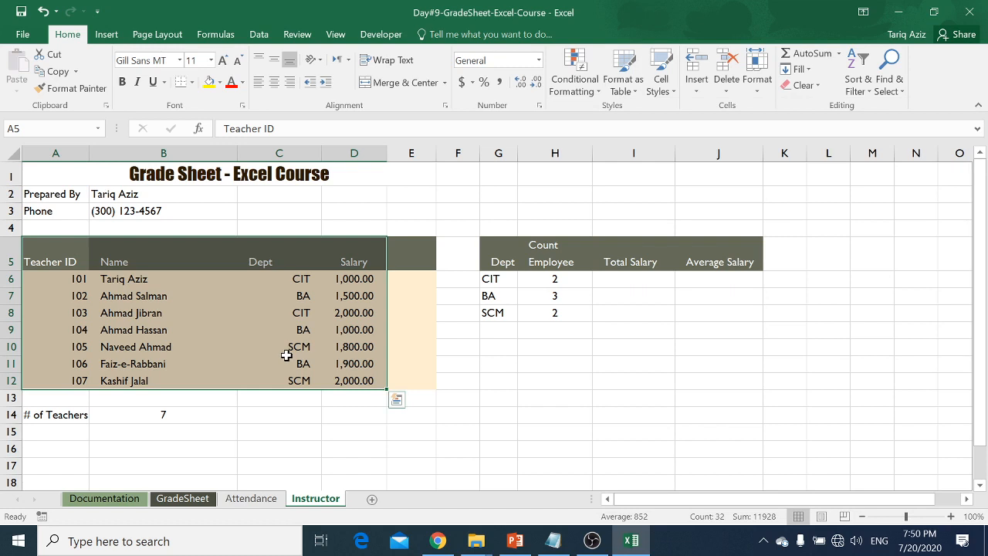
key(ctrl+t)
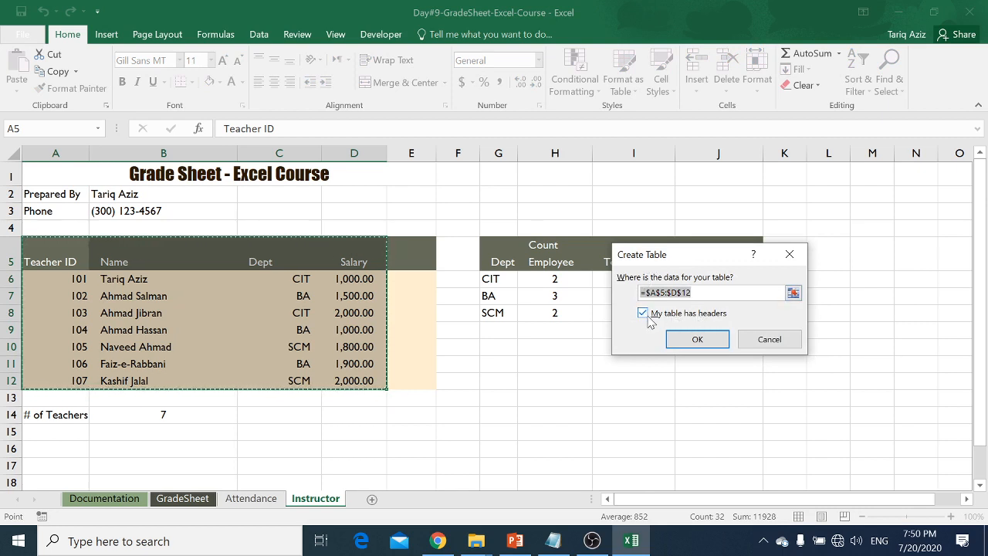
click(696, 338)
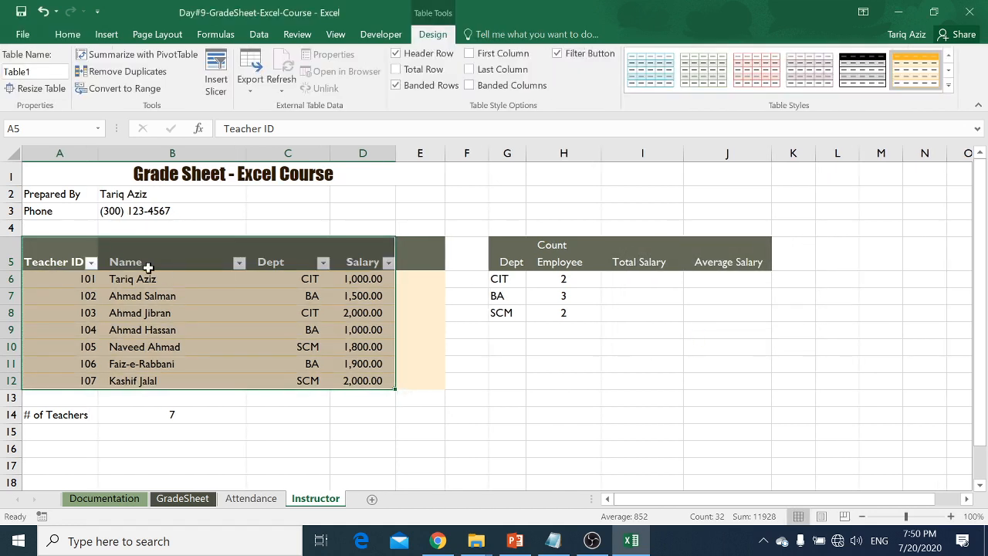
- Examine the teacher table's data range and the filter options of its Teacher ID column
click(151, 312)
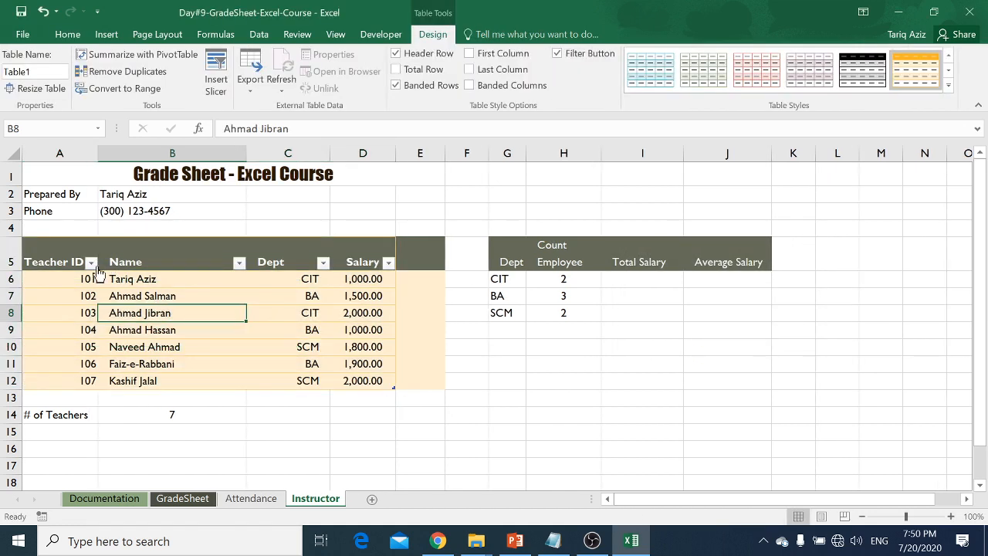
click(91, 262)
click(91, 262)
key(Right)
key(Right)
key(Right)
key(Right)
key(Right)
key(Right)
key(Right)
key(Up)
key(Up)
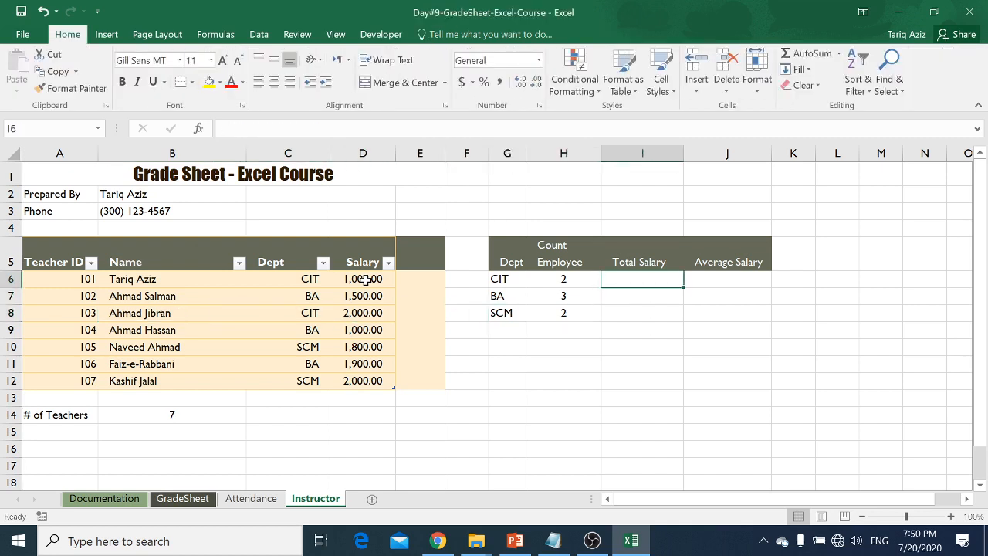
click(51, 295)
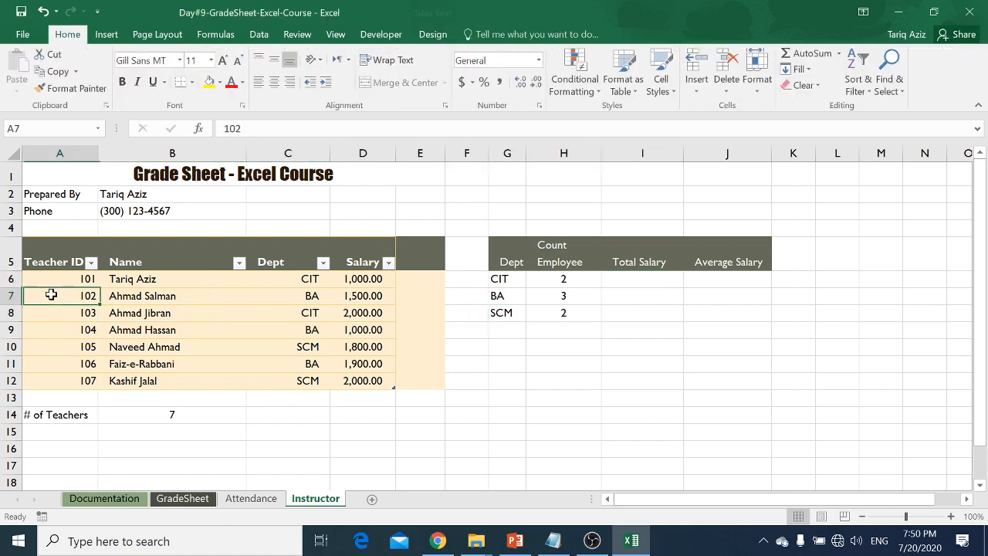
key(ctrl+a)
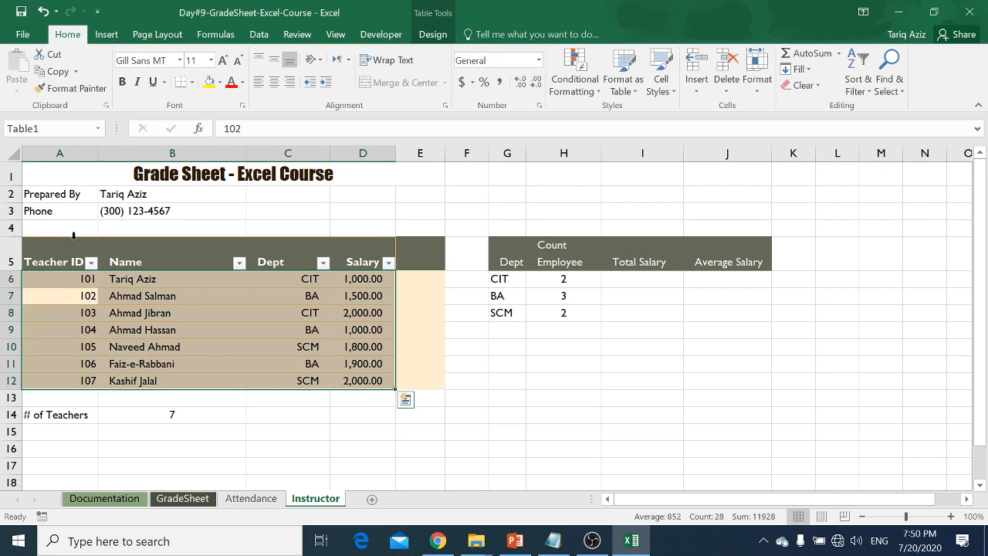
click(92, 263)
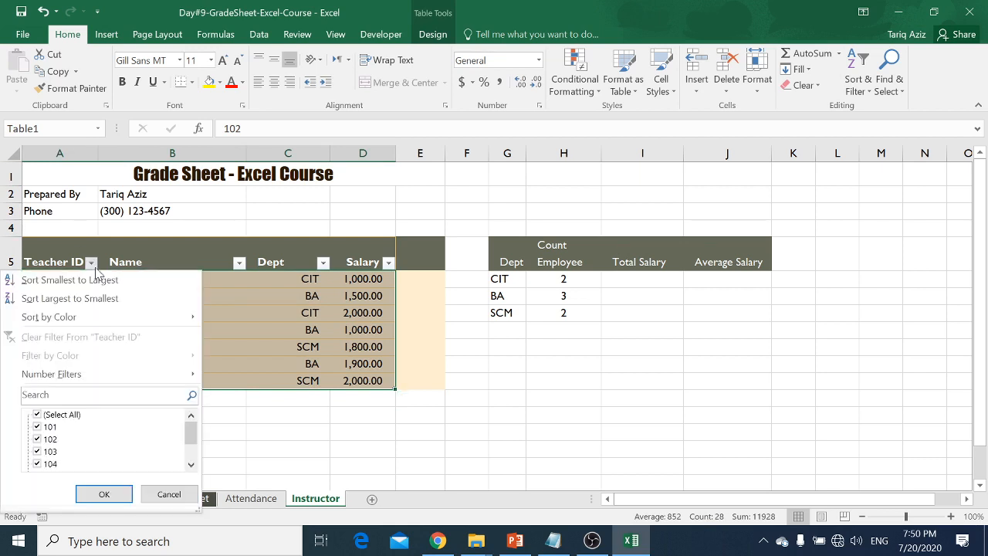
click(242, 291)
click(242, 291)
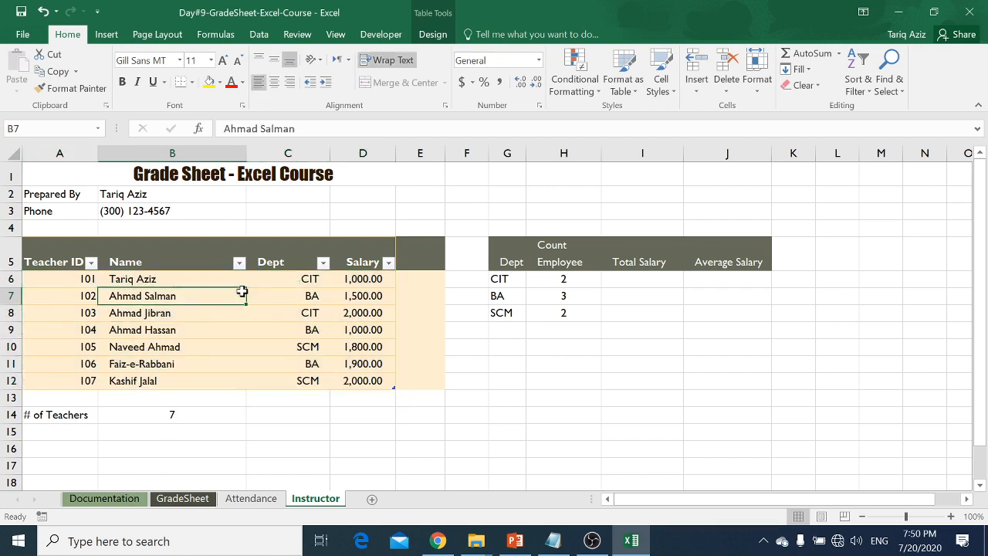
key(ctrl+a)
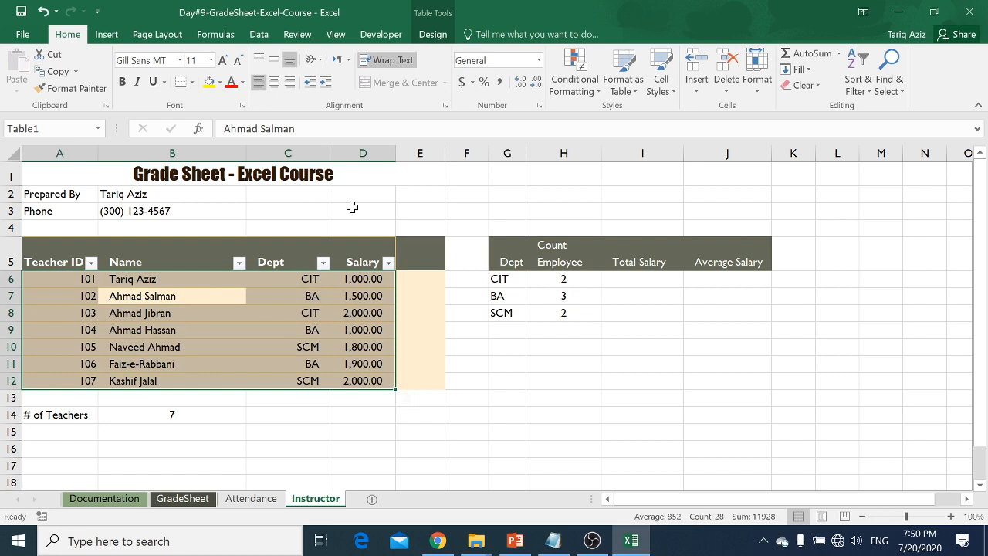
- Start a SUMIF formula in I6, the CIT total salary, with Table1[Dept] as its range
click(671, 278)
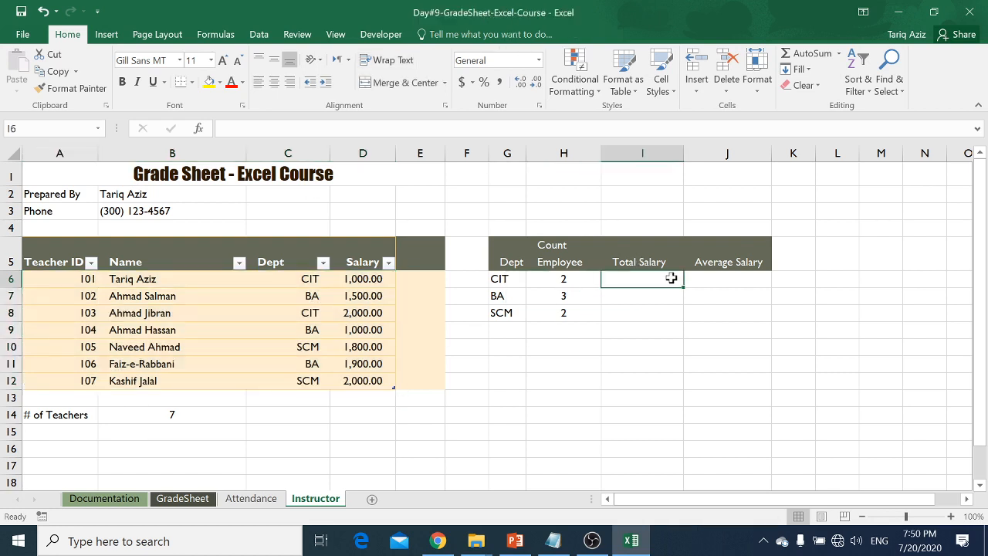
text(=)
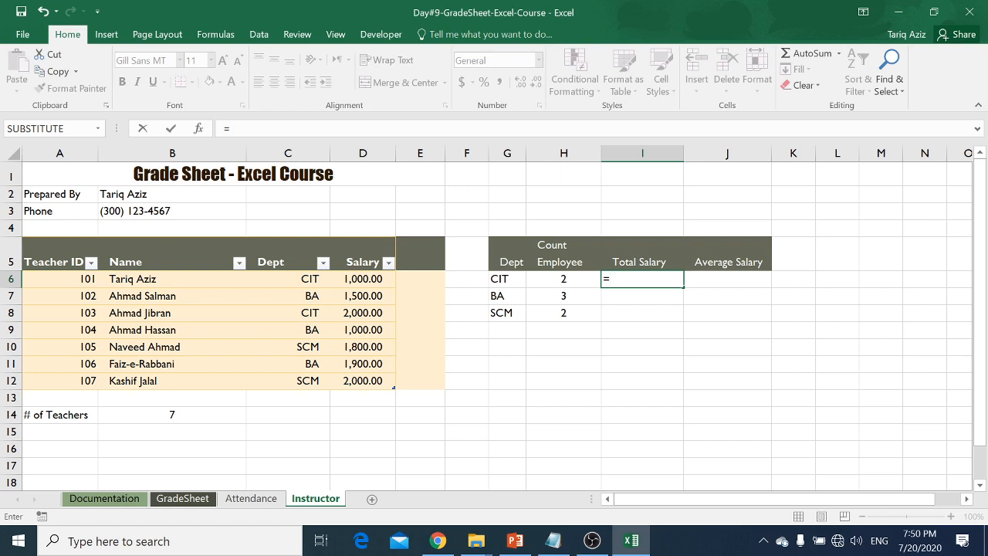
text(sum)
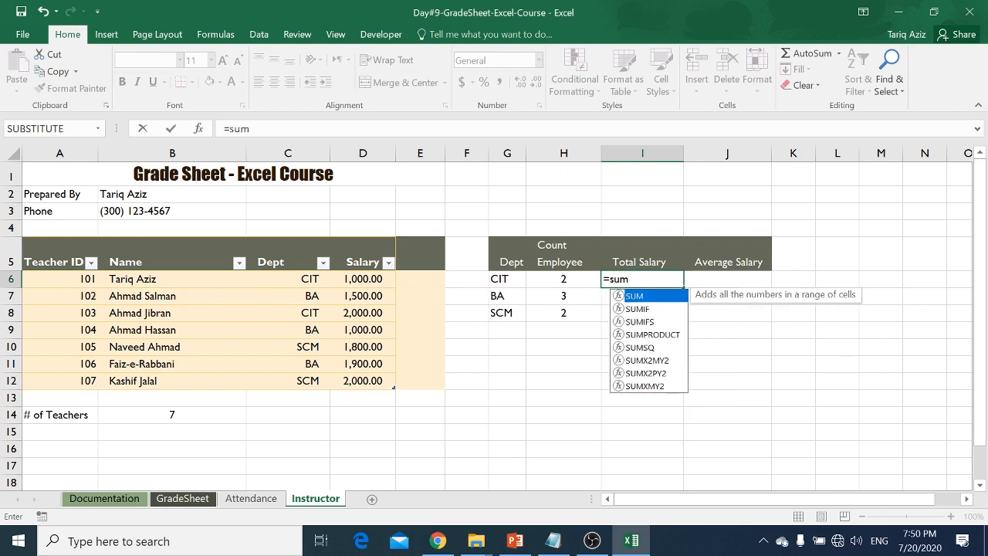
text(if)
key(Tab)
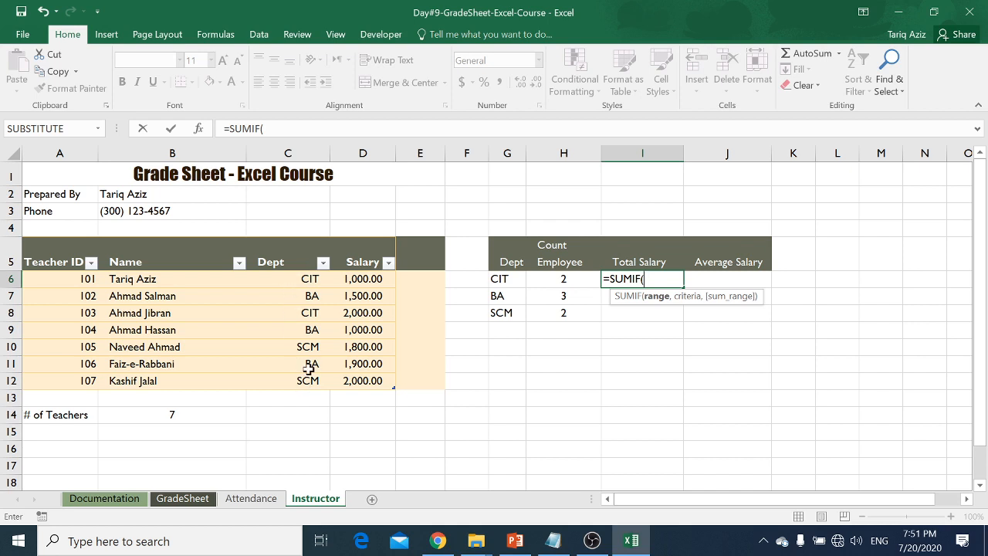
text(ta)
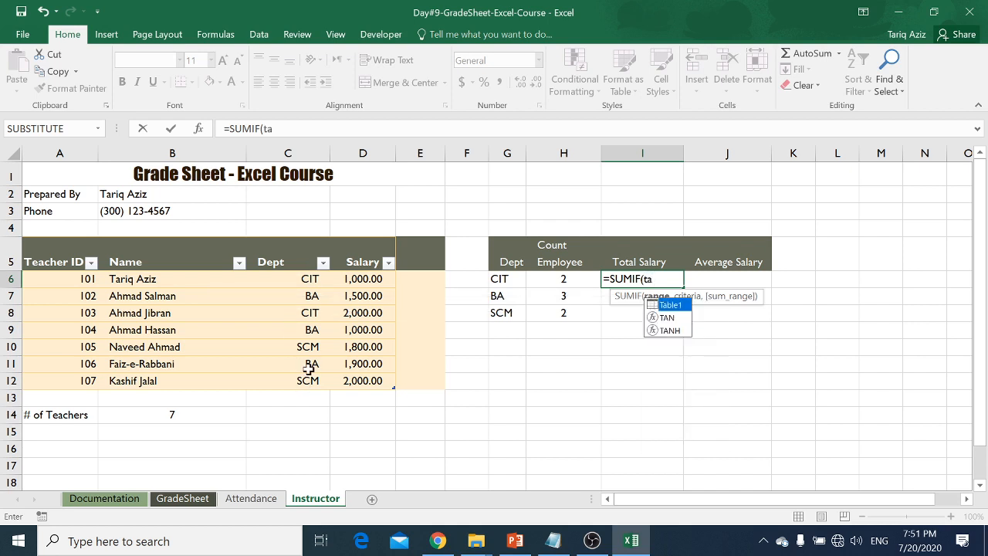
double_click(677, 306)
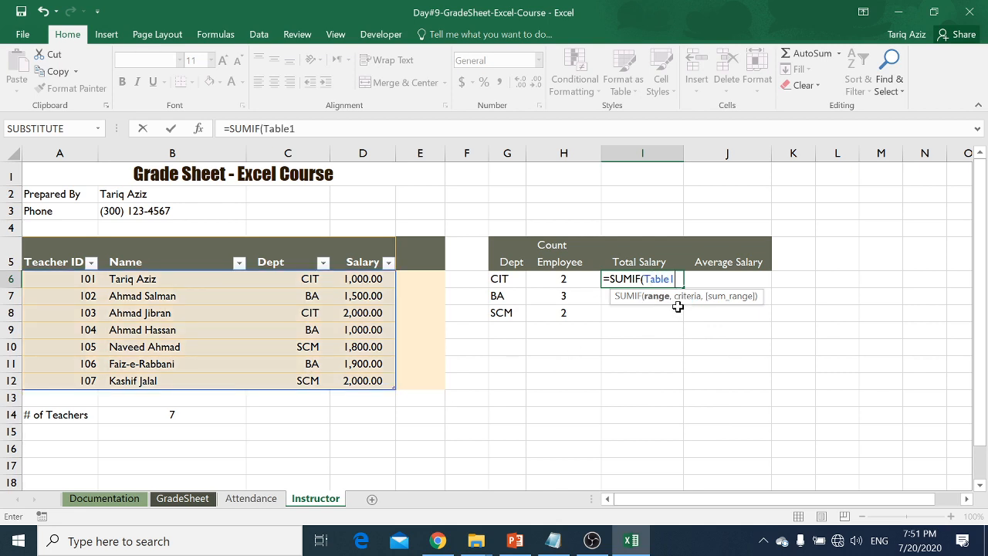
text([)
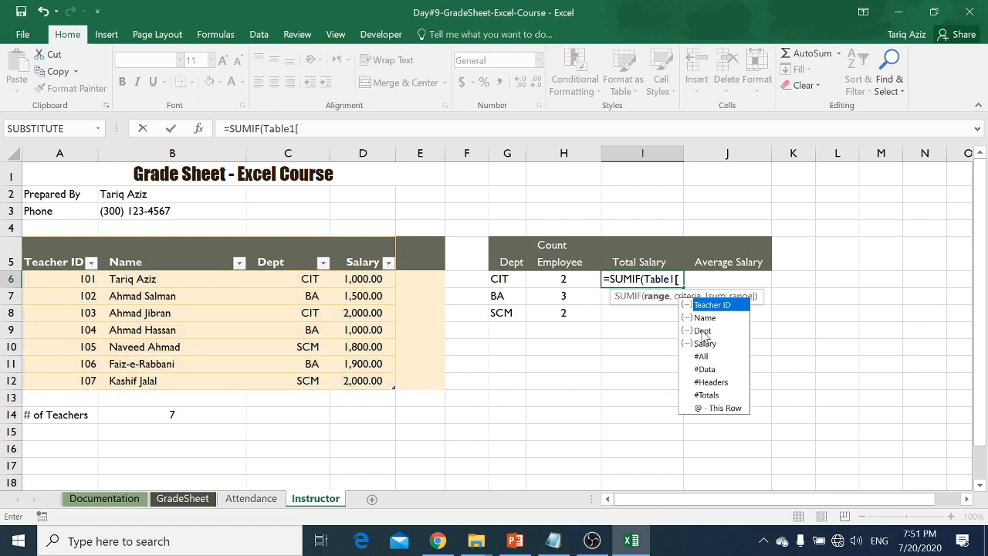
click(702, 332)
double_click(703, 332)
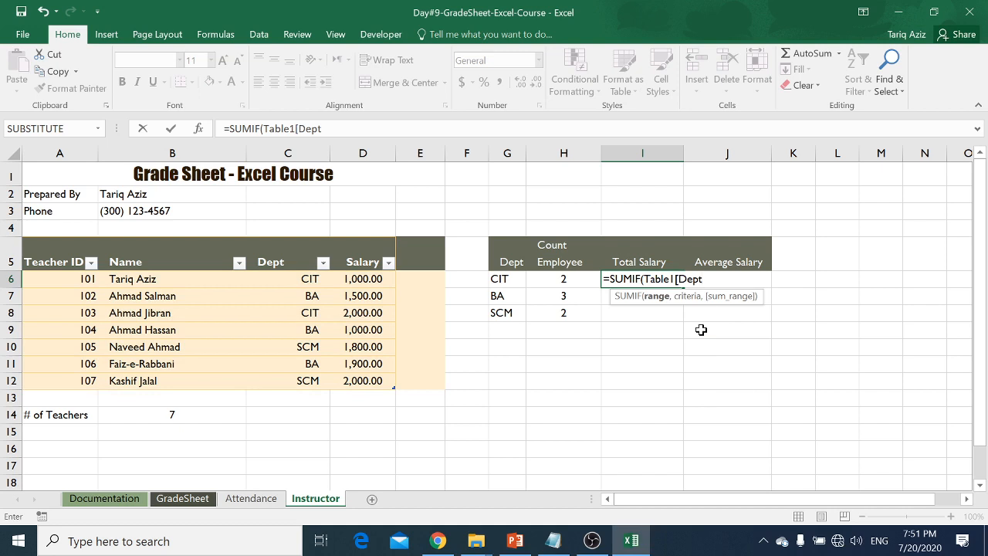
text(])
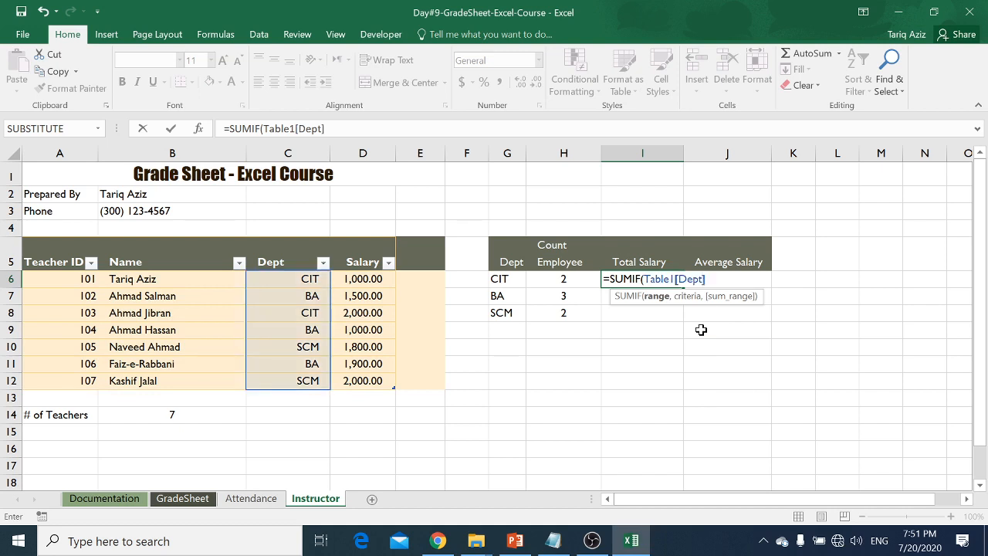
text(,)
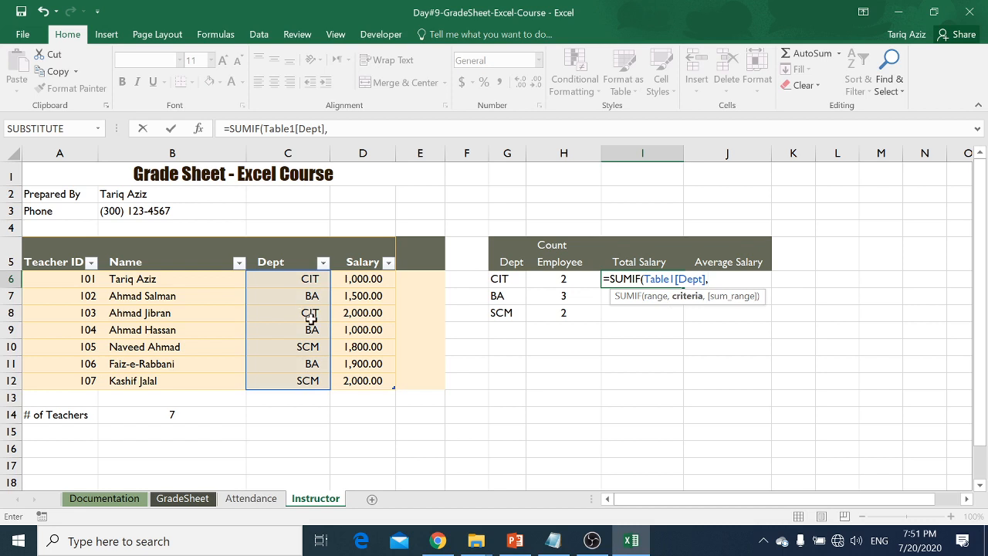
click(500, 280)
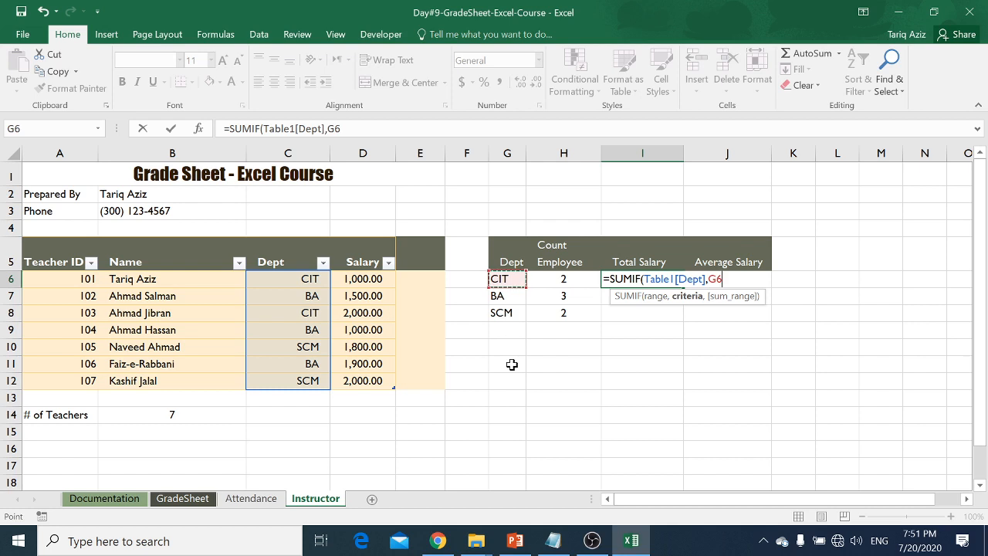
key(BackSpace)
key(BackSpace)
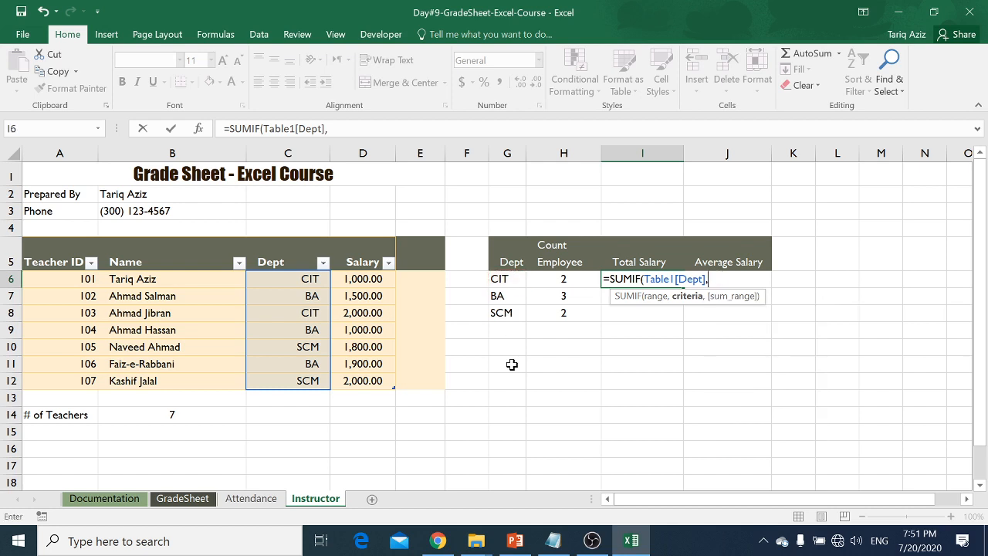
text("cit")
key(BackSpace)
key(BackSpace)
key(BackSpace)
key(BackSpace)
key(BackSpace)
- Complete the I6 SUMIF formula with G6 as the criteria and Table1[Salary] as the sum range
click(499, 281)
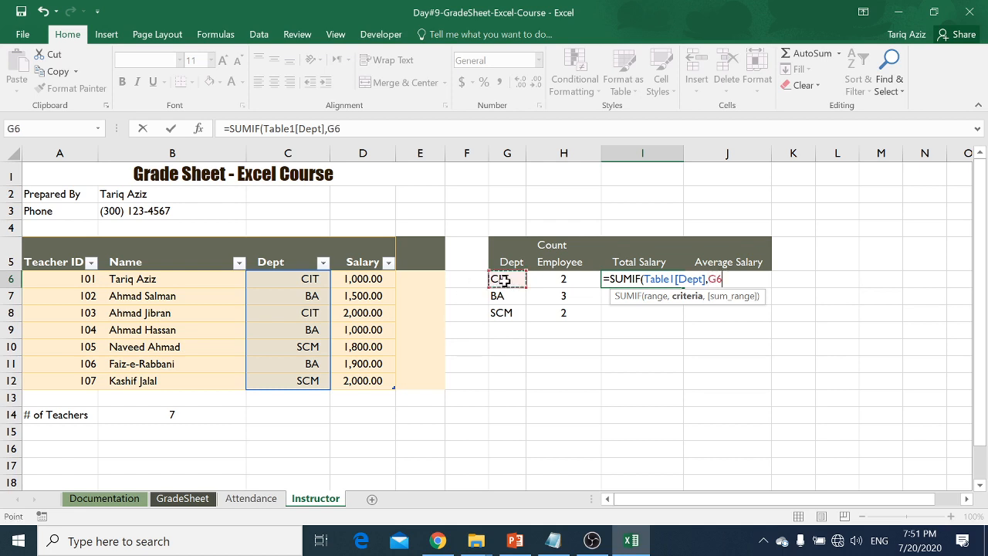
text(,)
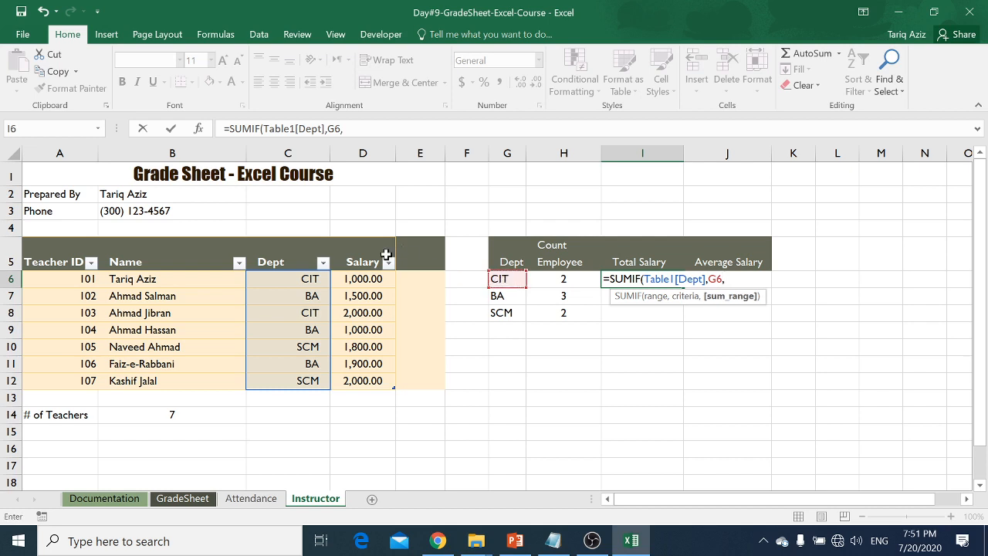
text(table)
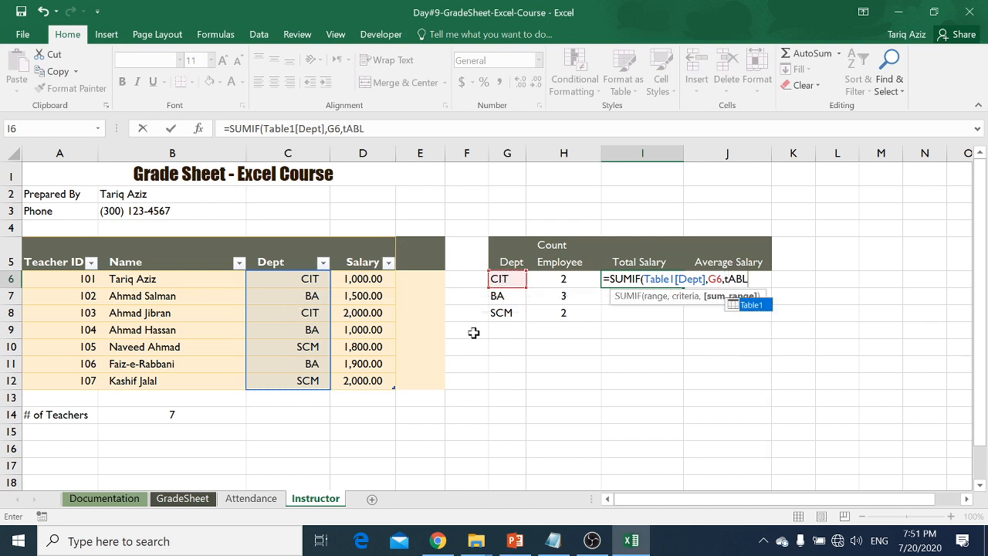
key(Tab)
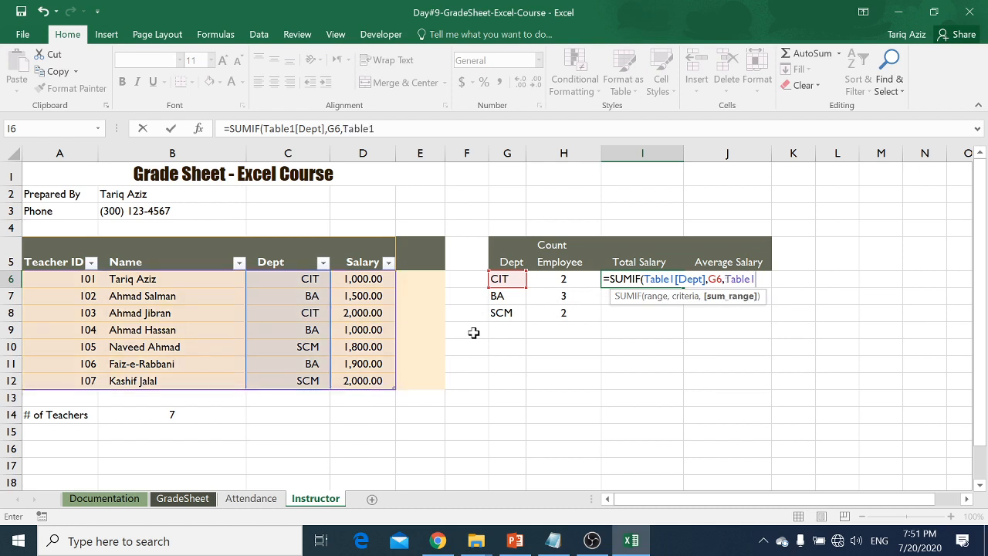
text([)
key(Down)
key(Down)
key(Down)
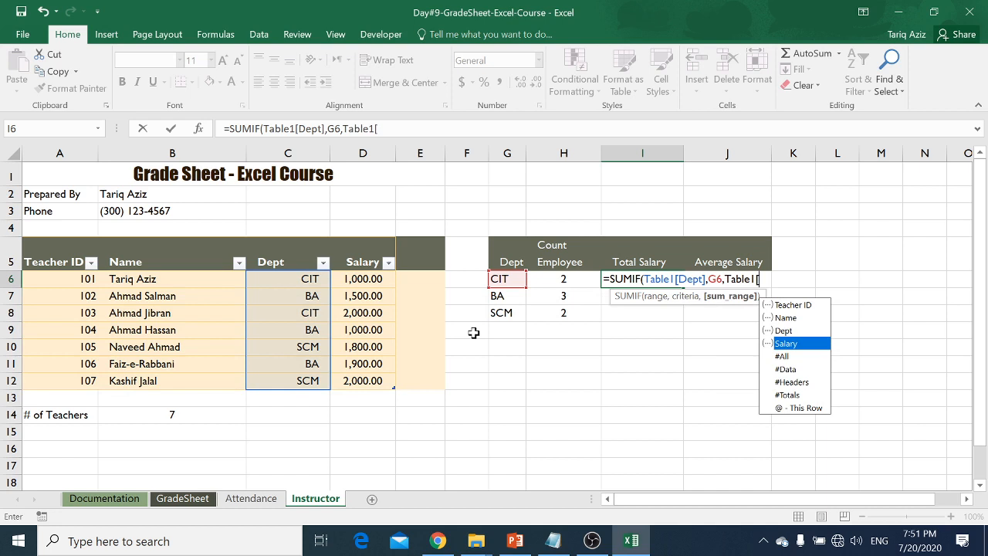
double_click(786, 344)
text(])
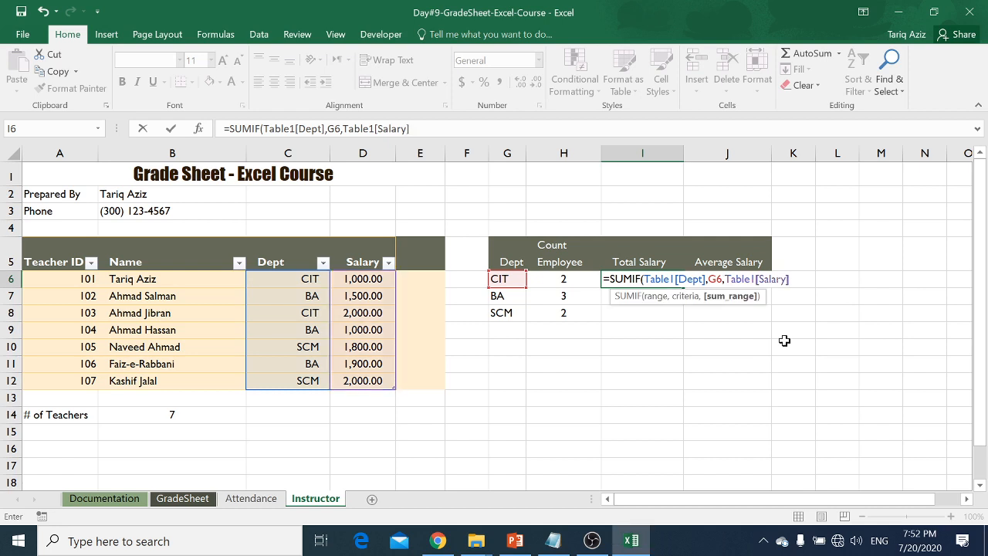
text())
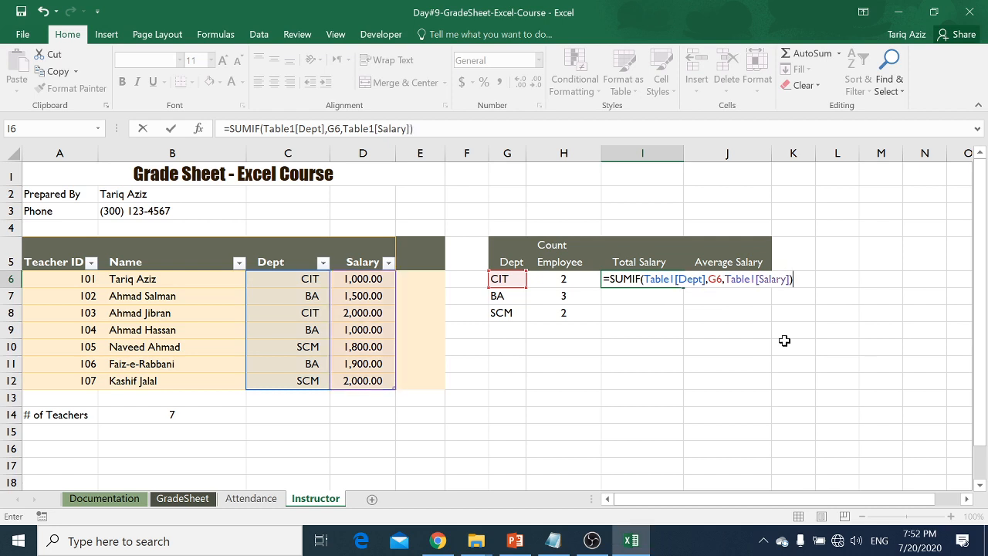
key(Return)
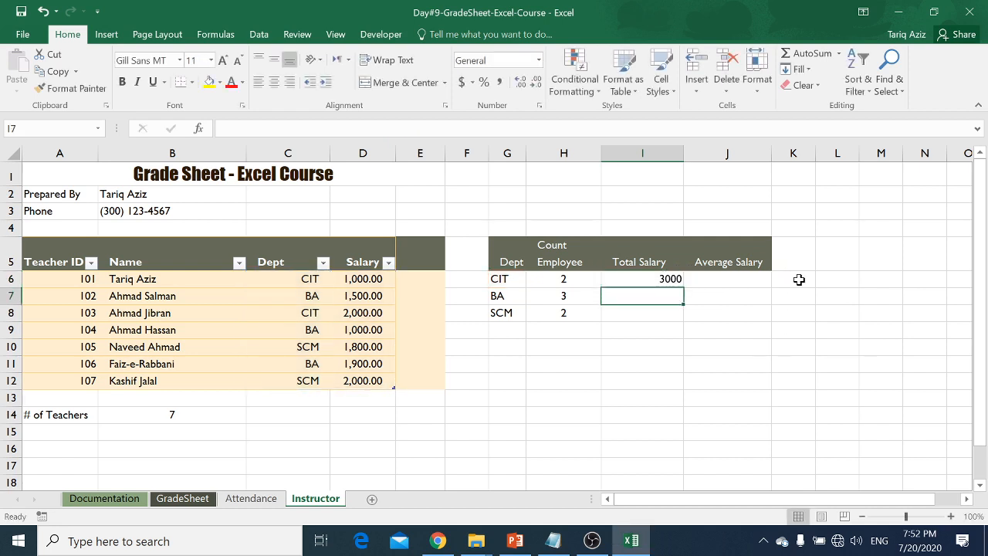
key(Up)
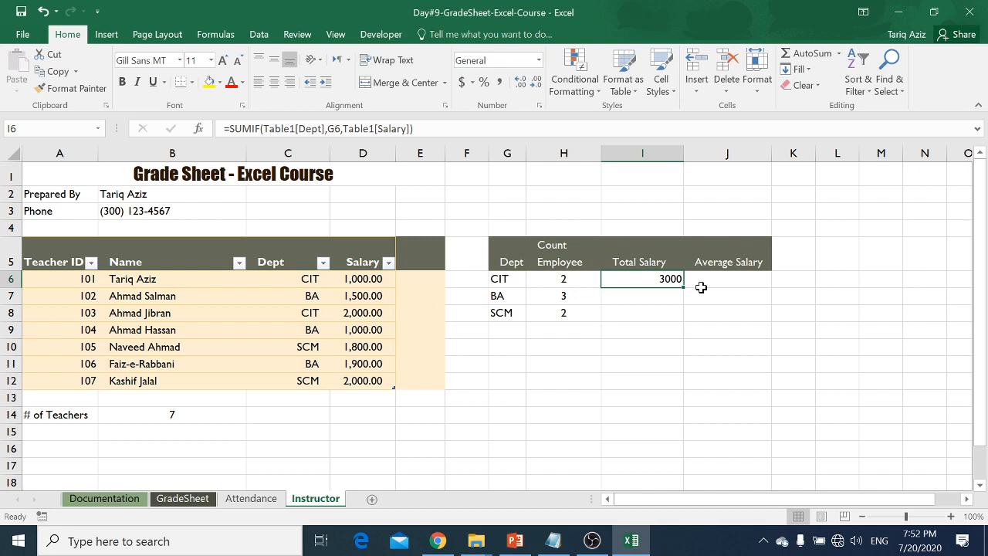
- Start a SUMIF formula in I7, the BA total salary, with Table1[Dept] as its range
click(652, 297)
text(=)
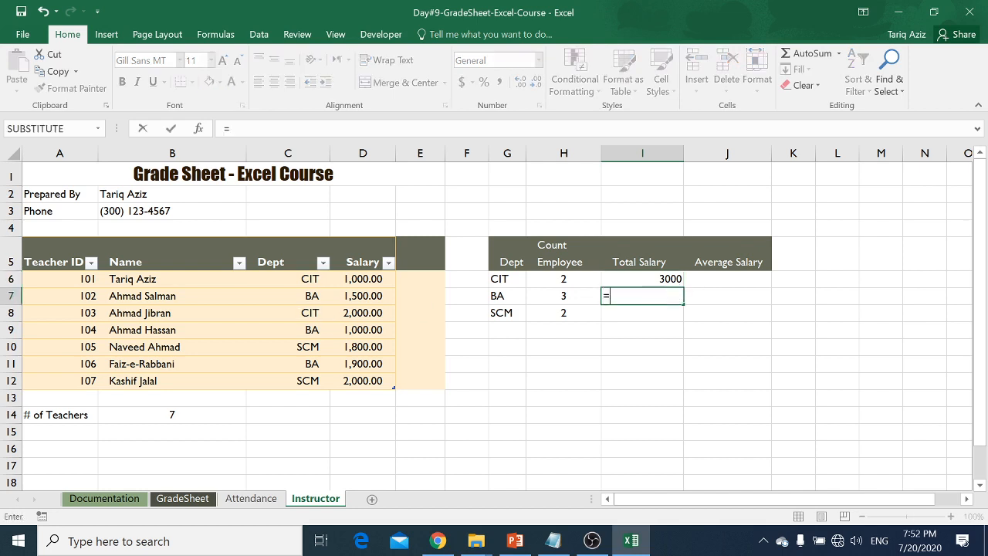
text(SUMIF()
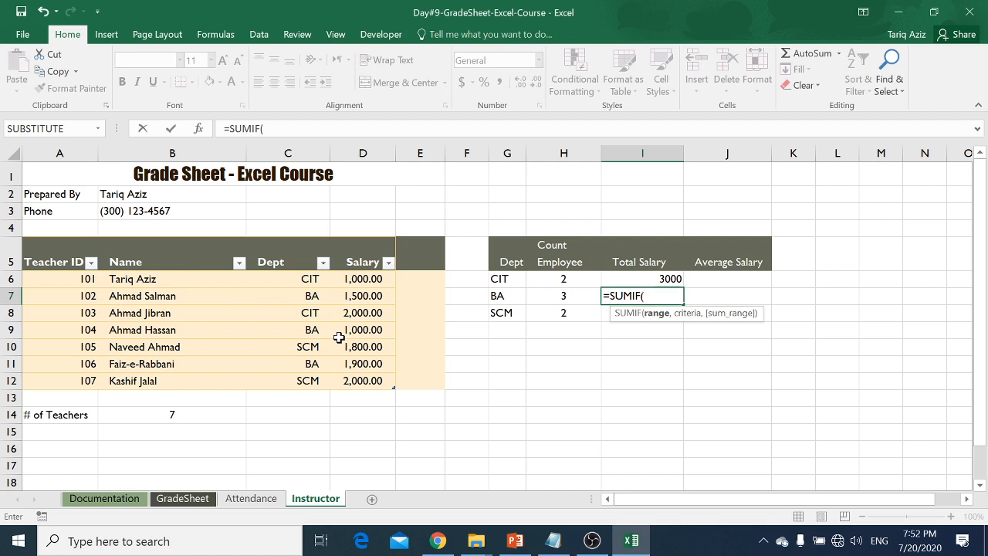
text(TAB)
key(Tab)
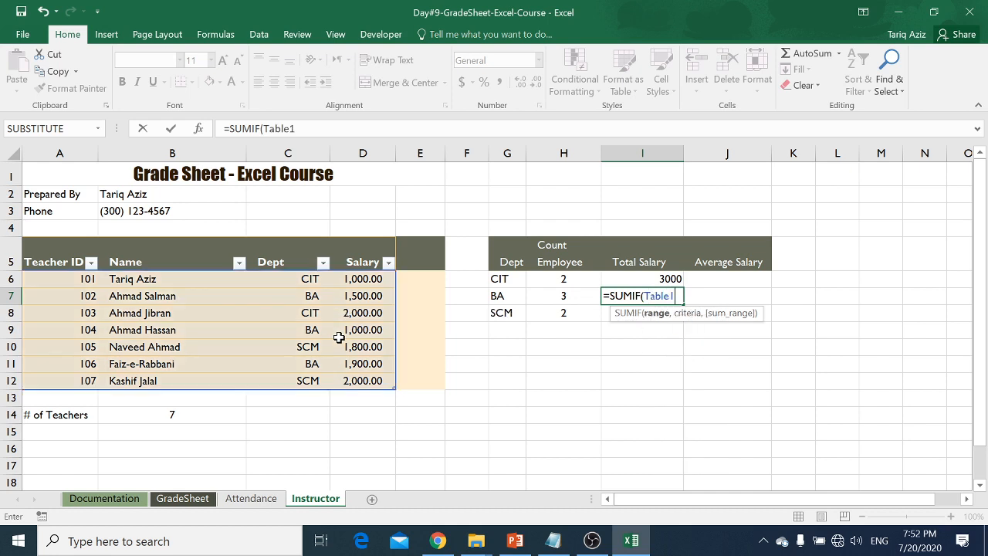
text([)
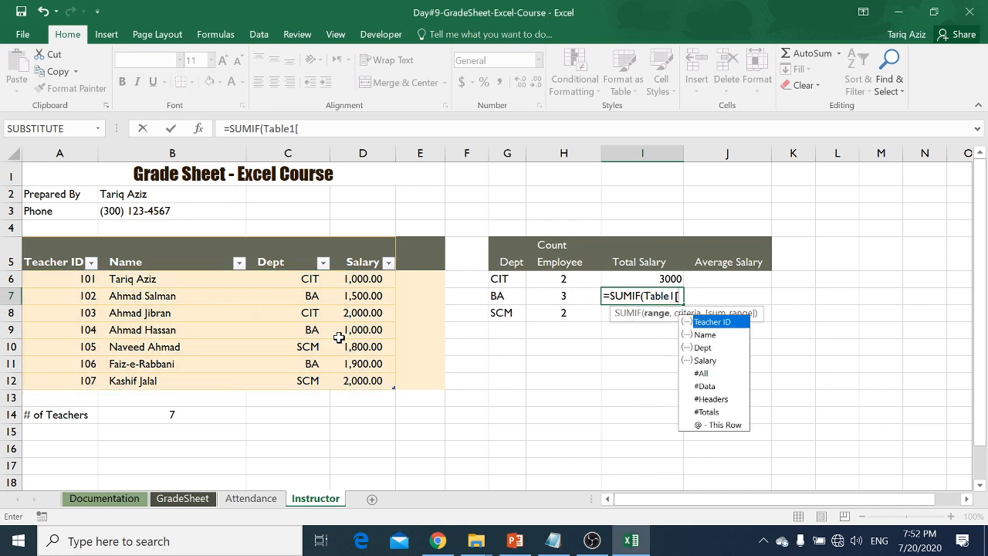
key(Down)
key(Down)
key(Tab)
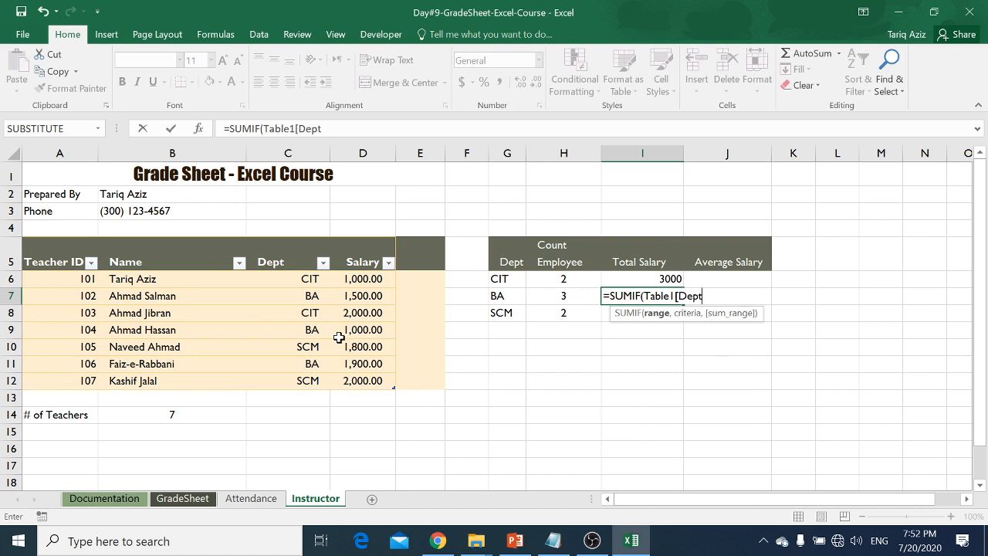
text(])
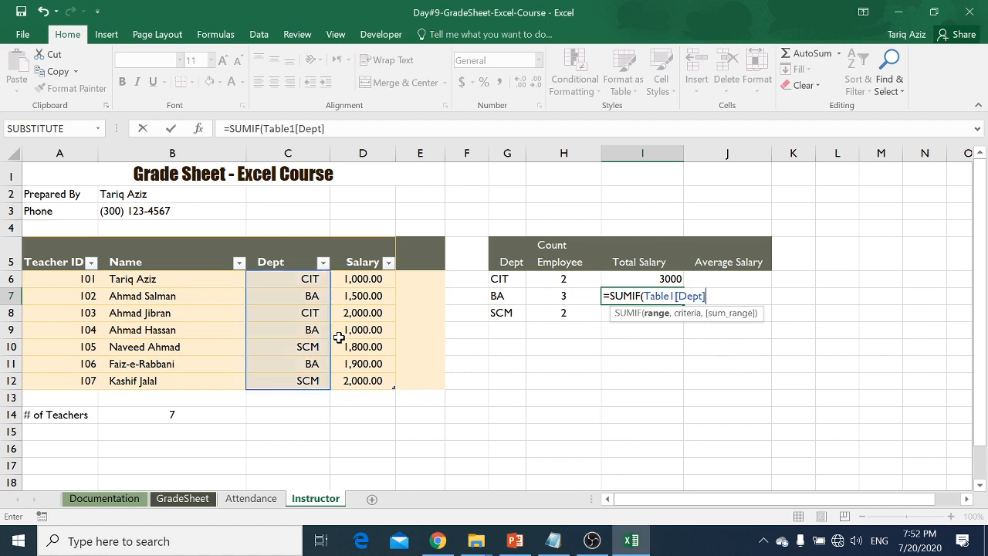
text(,)
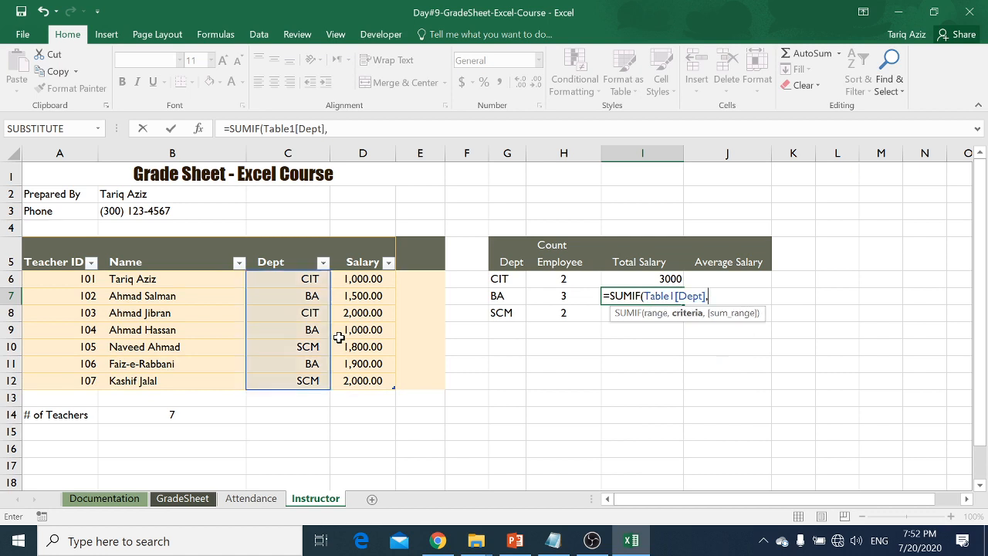
- Complete the I7 SUMIF with criteria G7 and sum range Table1[Salary], and fill the formula down to the SCM total in I8
click(497, 296)
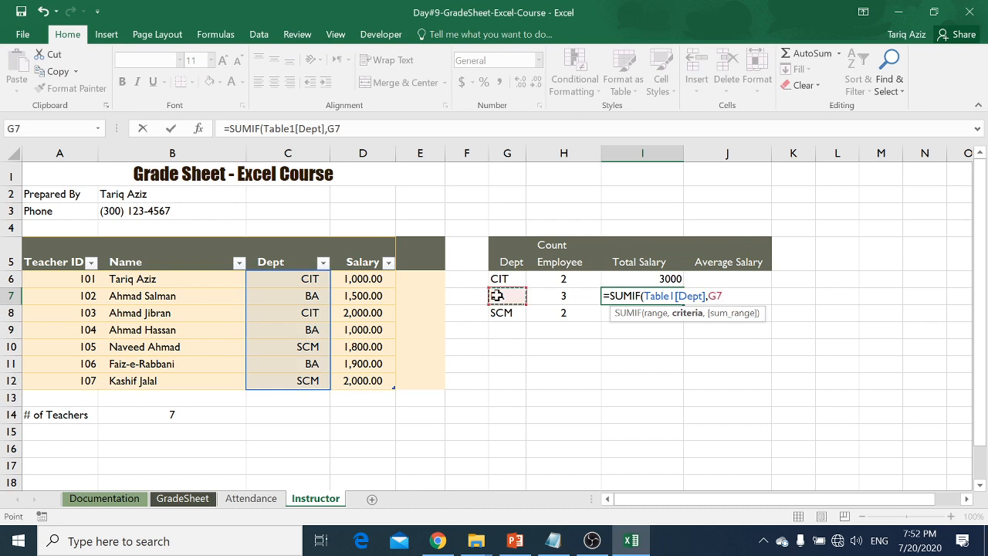
text(,)
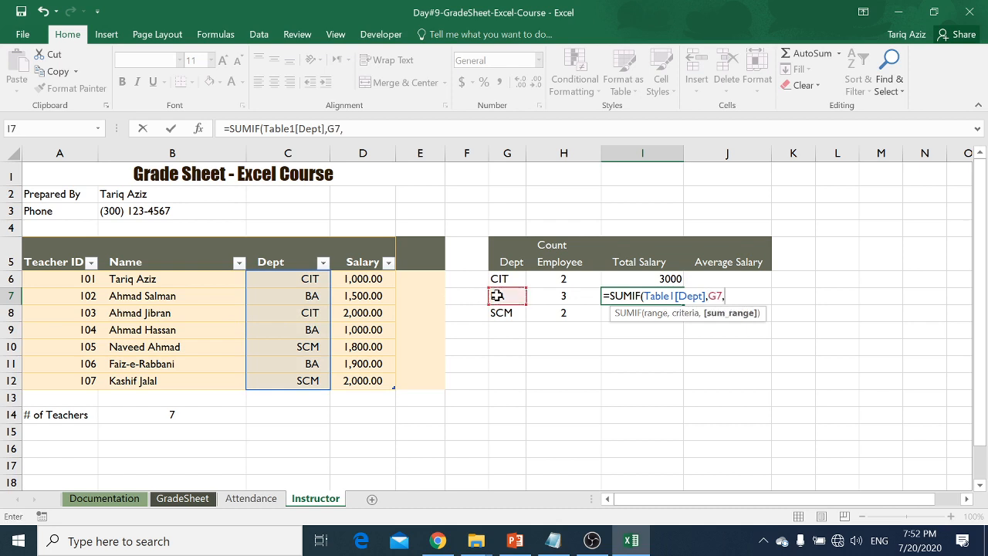
text(TABLE)
key(Tab)
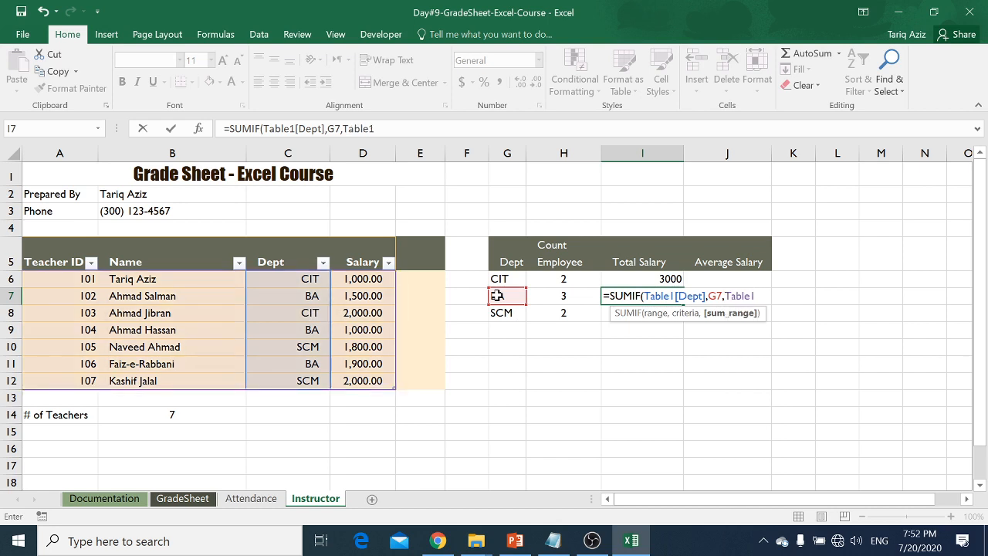
text([)
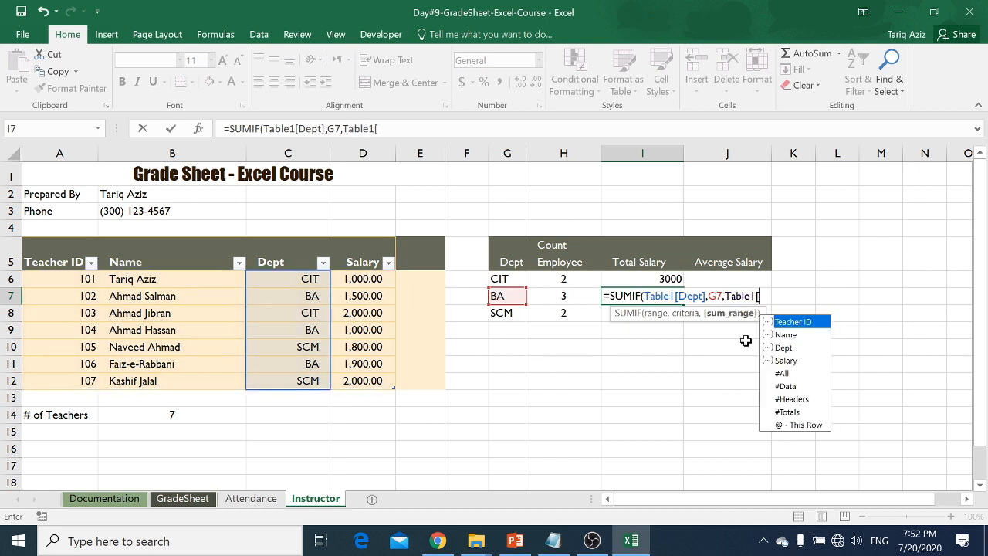
double_click(789, 360)
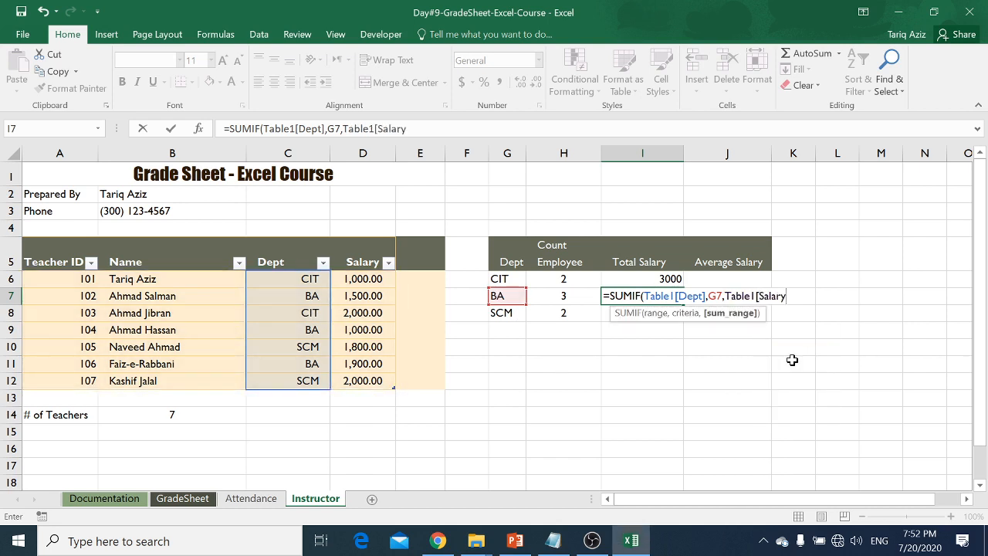
text(]))
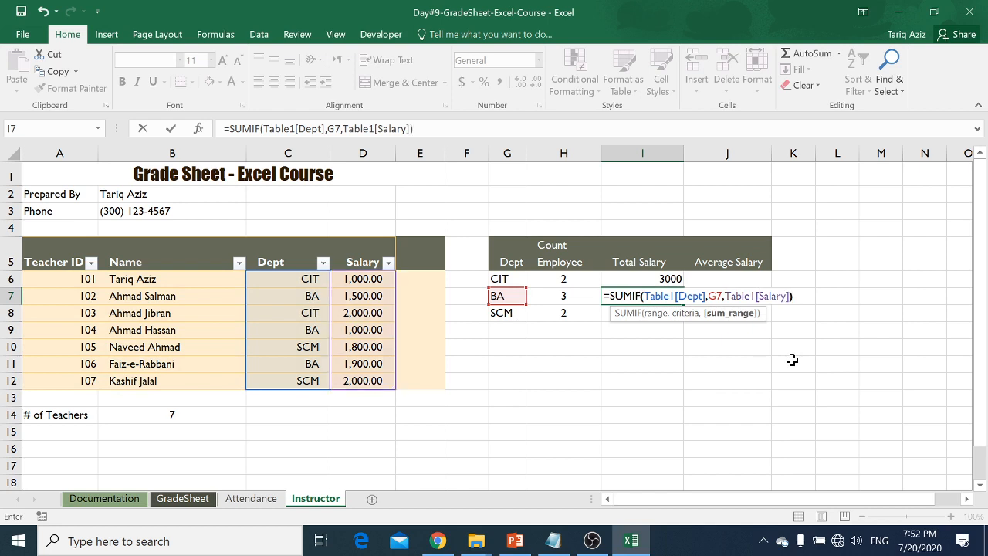
key(Return)
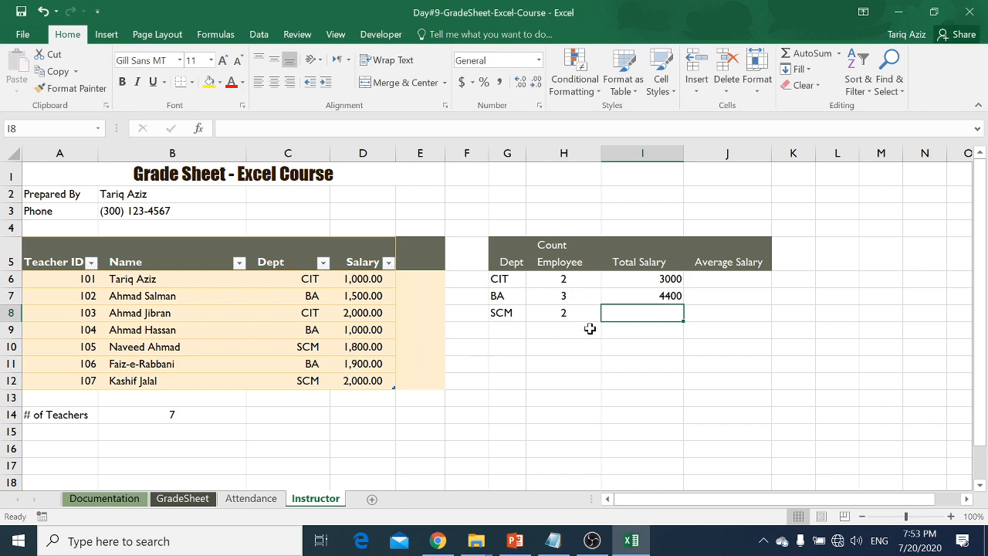
key(ctrl+d)
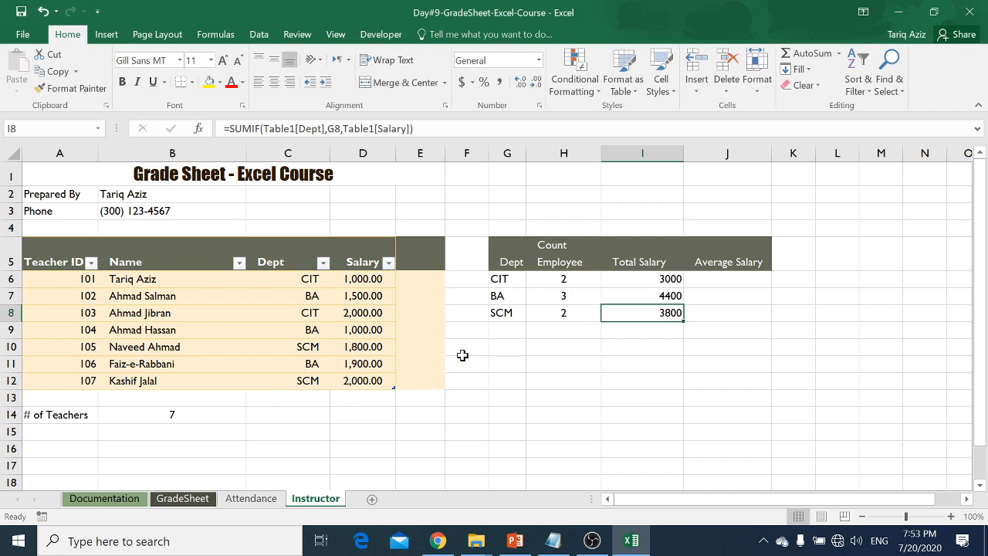
- Start an AVERAGEIF formula in J6, the CIT average salary
key(Up)
key(Up)
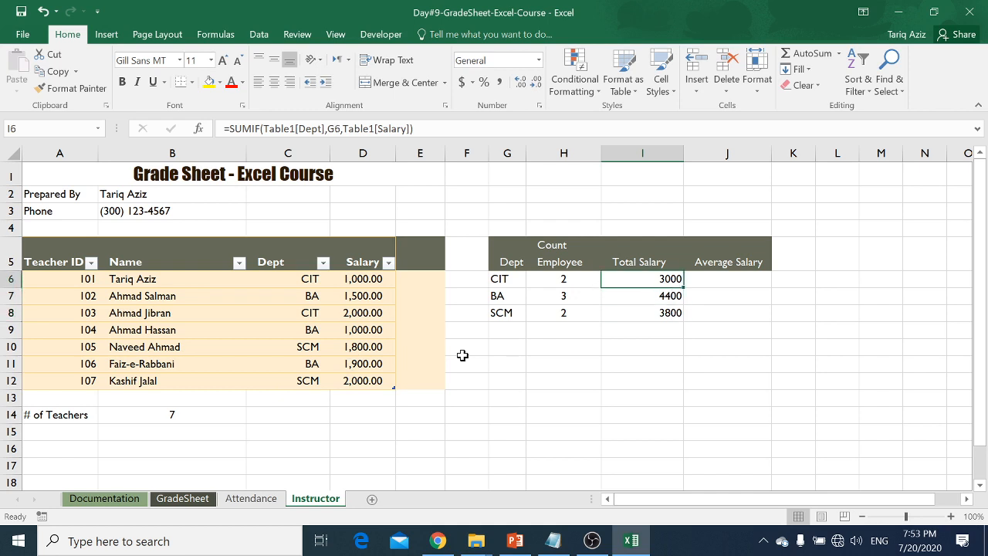
key(Right)
text(=)
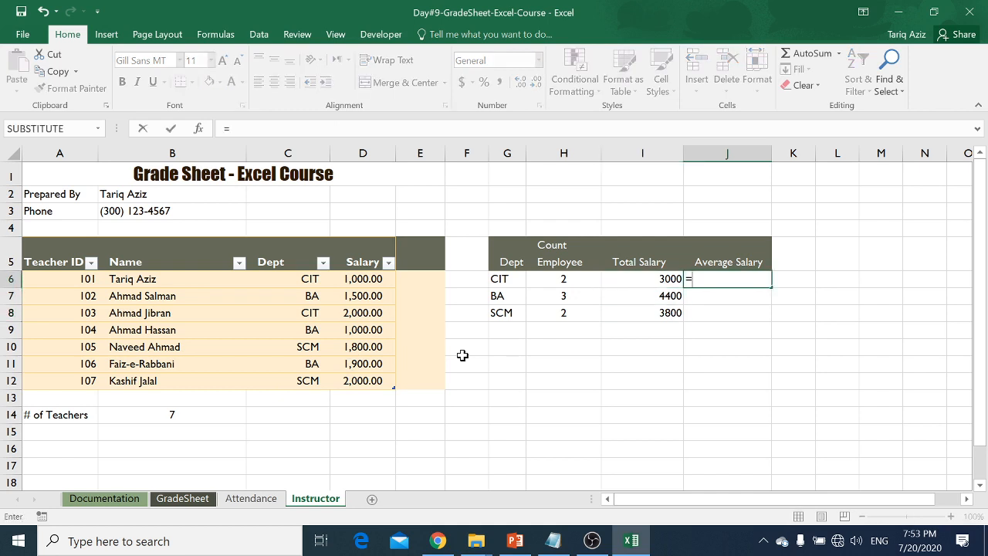
text(AVERA)
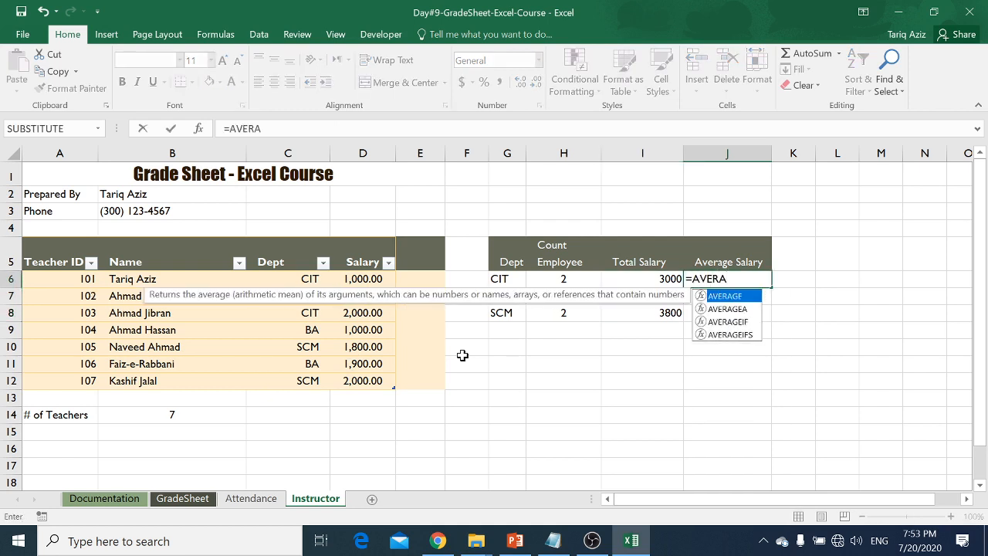
key(Down)
key(Down)
key(Tab)
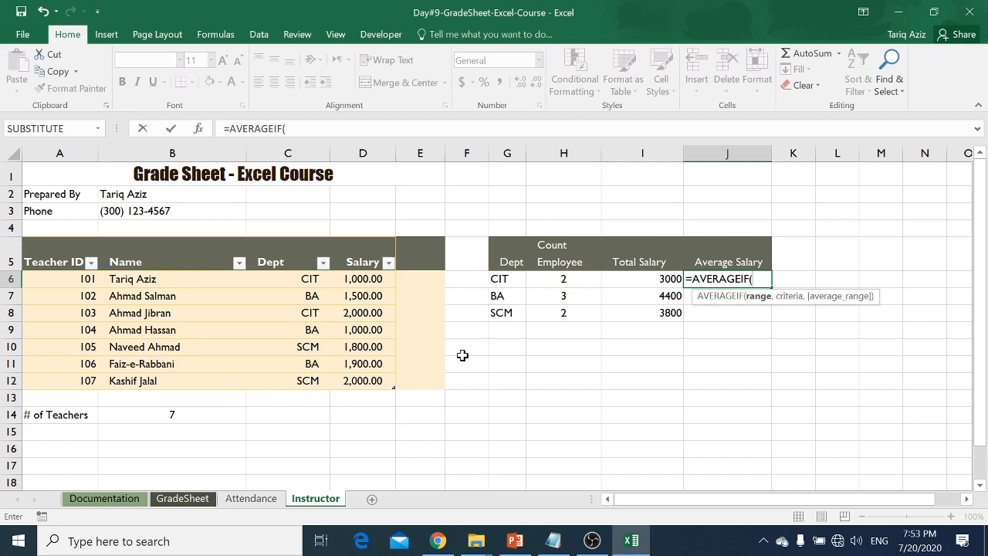
- Enter Table1[Dept] as the range argument of the AVERAGEIF formula in J6
text(Tabl)
key(Tab)
text([)
key(Down)
key(Down)
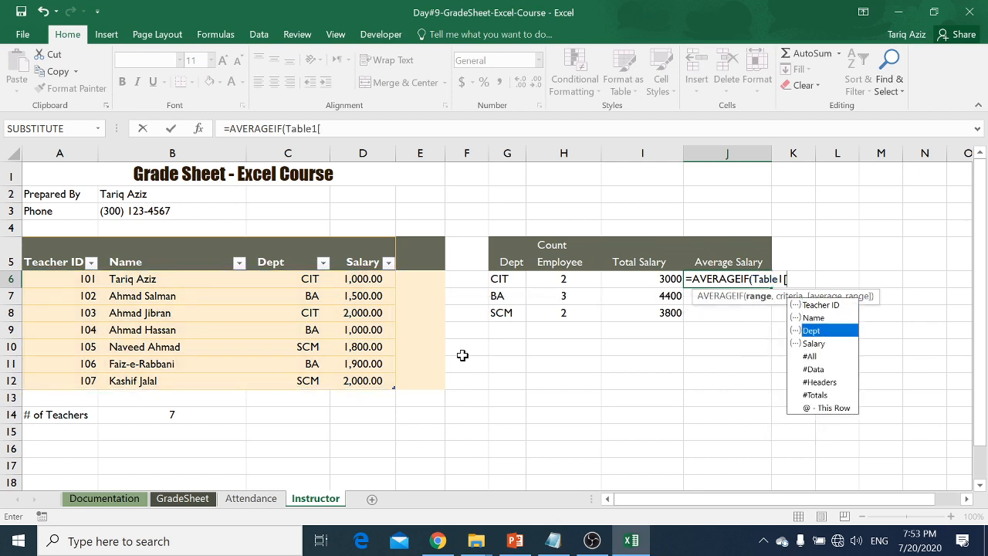
key(Tab)
text(])
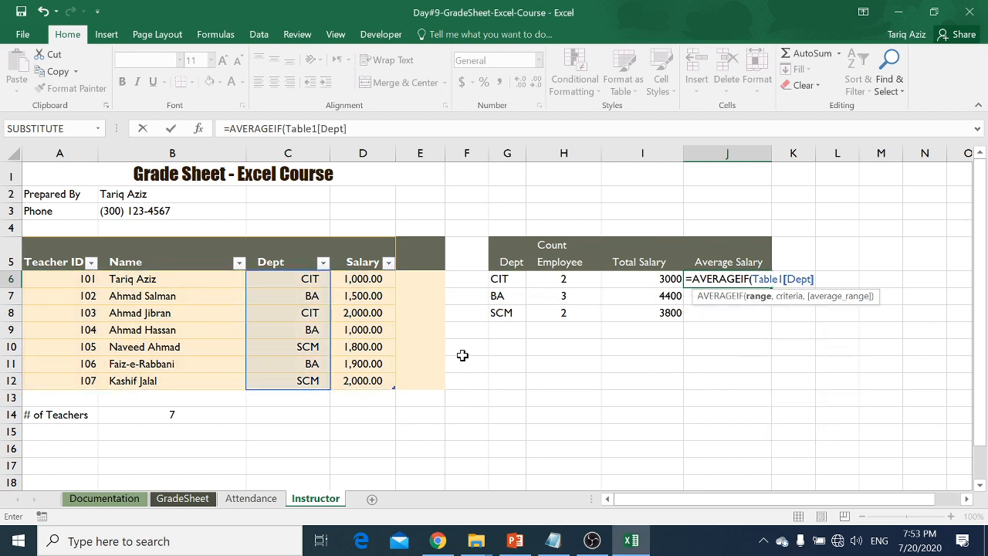
text(,)
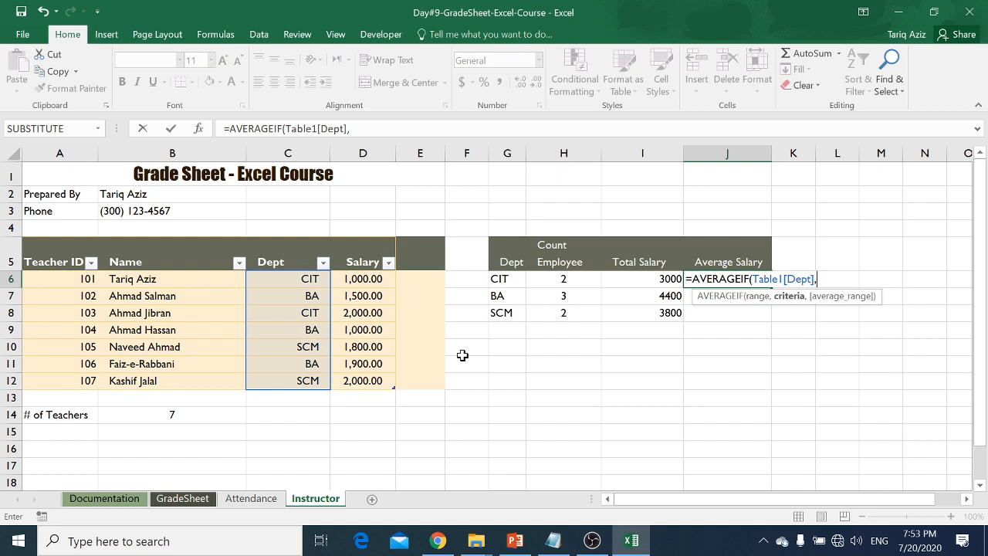
- Complete the J6 AVERAGEIF formula with criteria G6 and average range Table1[Salary]
click(499, 281)
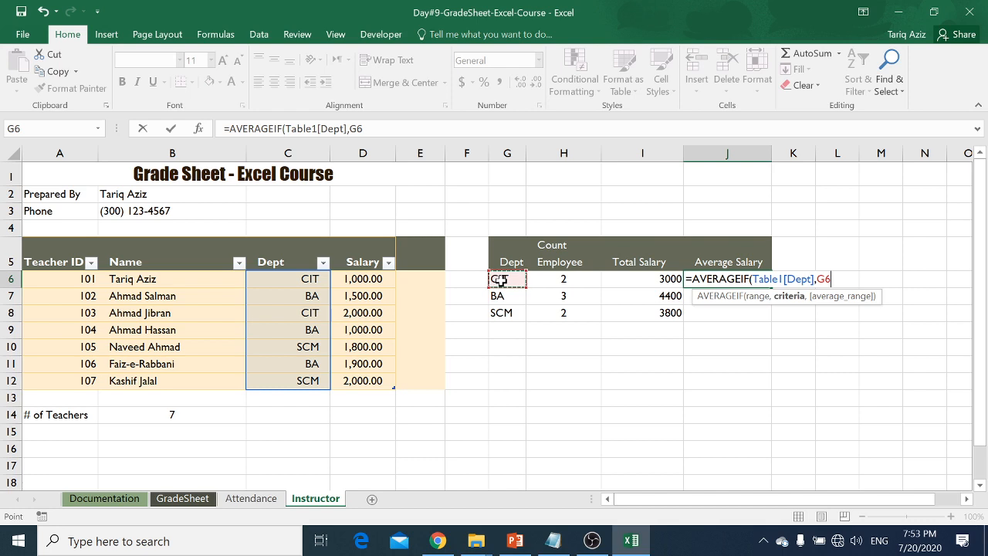
text(,)
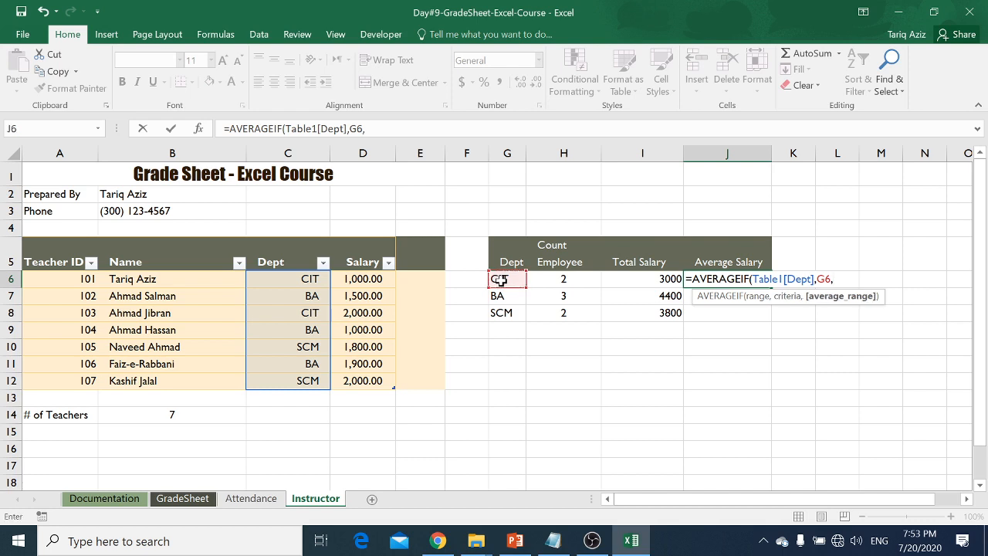
text(TABLE)
key(Tab)
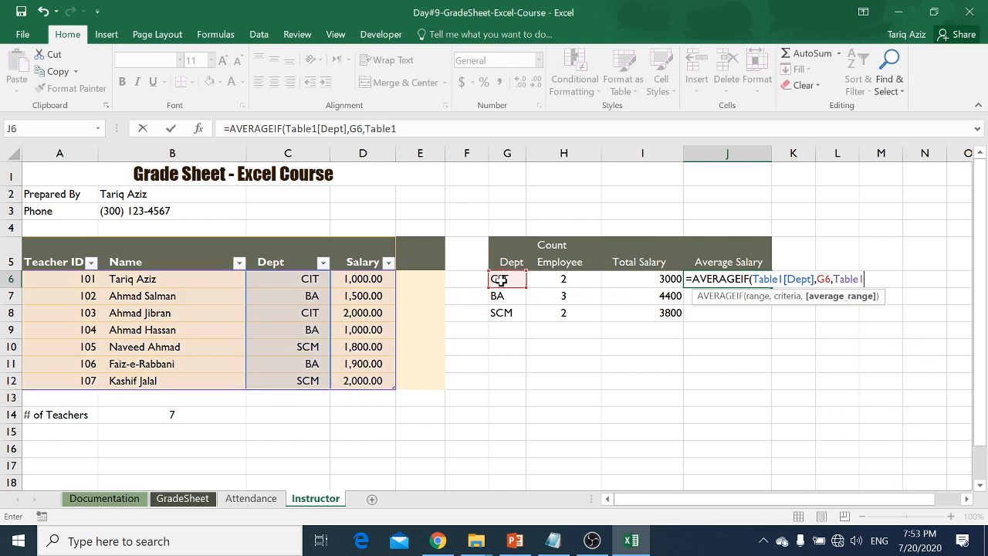
text([)
key(Down)
key(Down)
key(Down)
key(Tab)
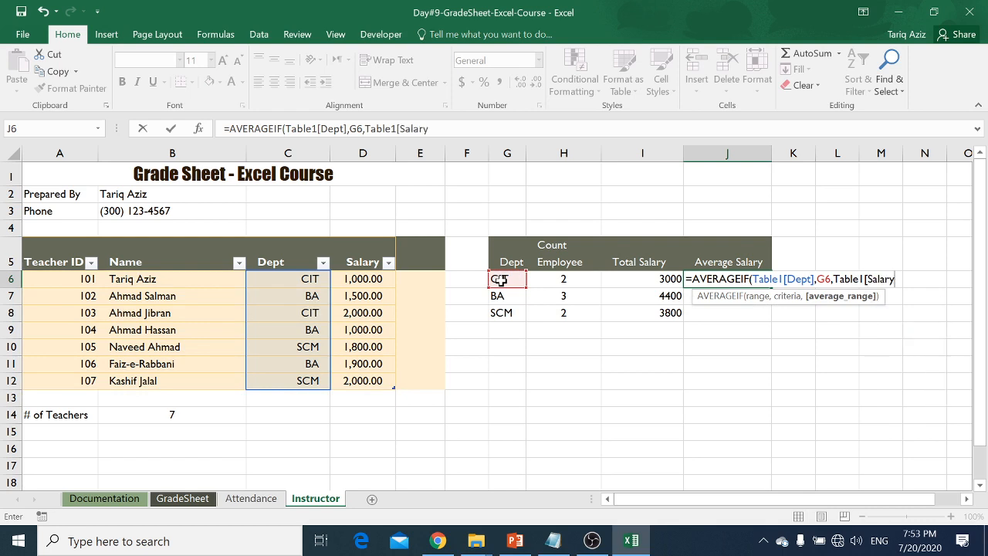
text(]))
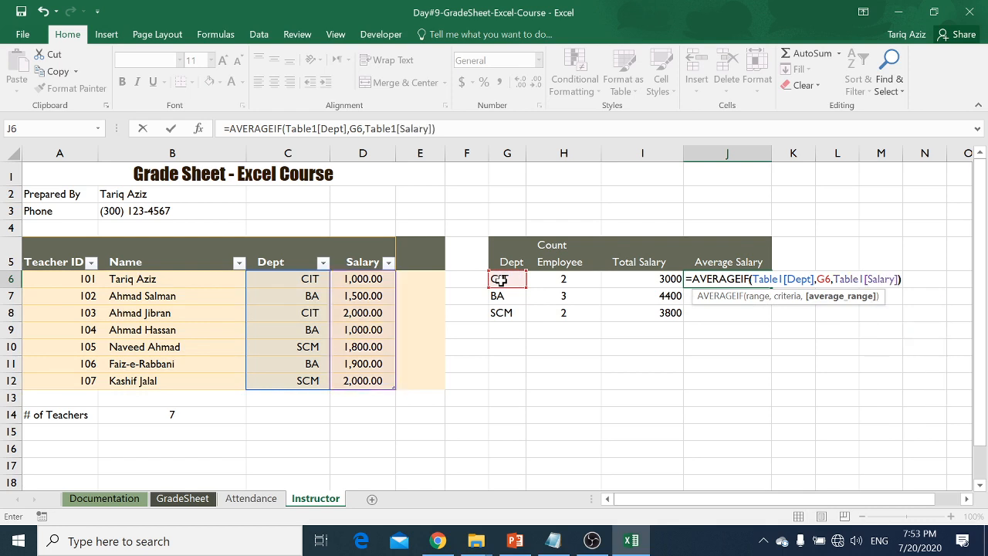
key(Return)
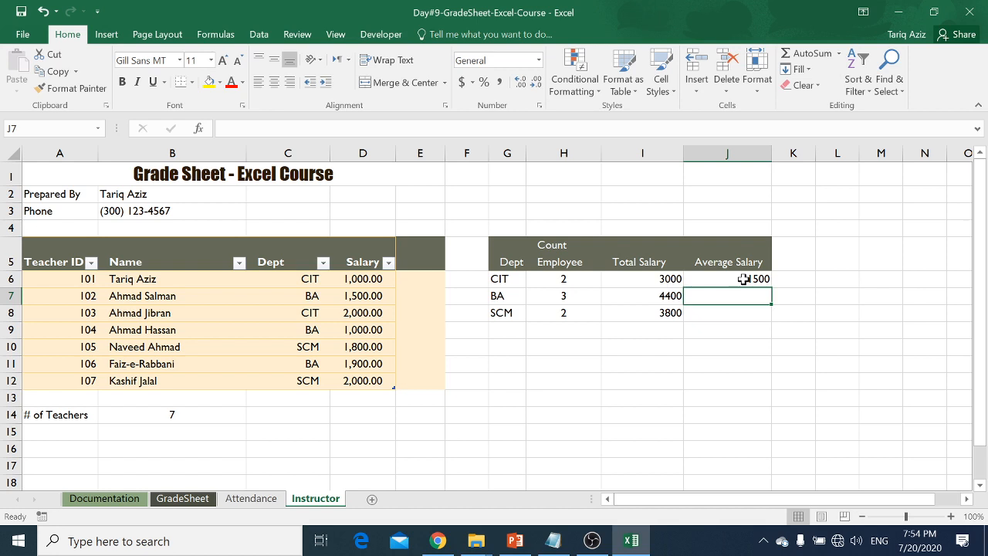
- Start an AVERAGEIF formula in J7, the BA average salary, with Table1[Dept] as its range
text(=AVERA)
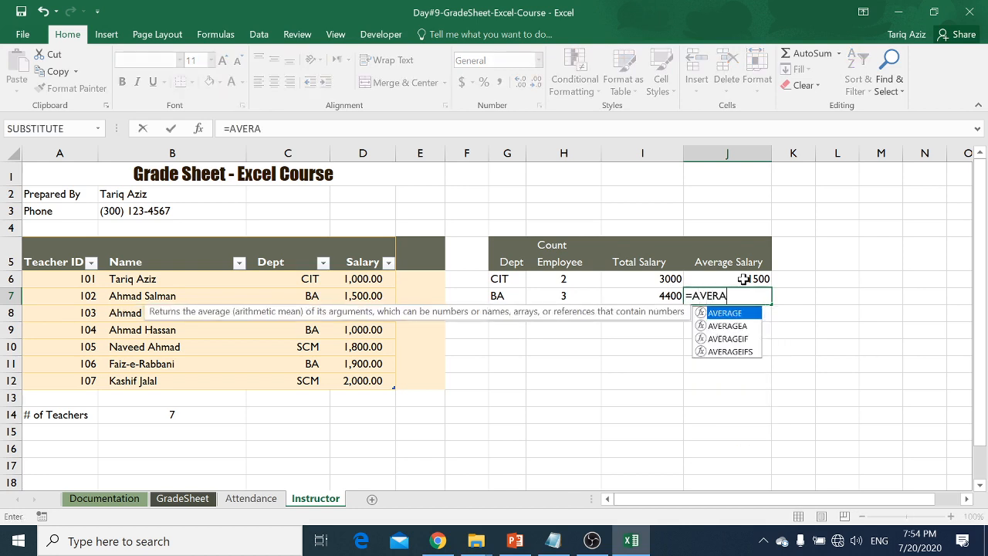
key(Tab)
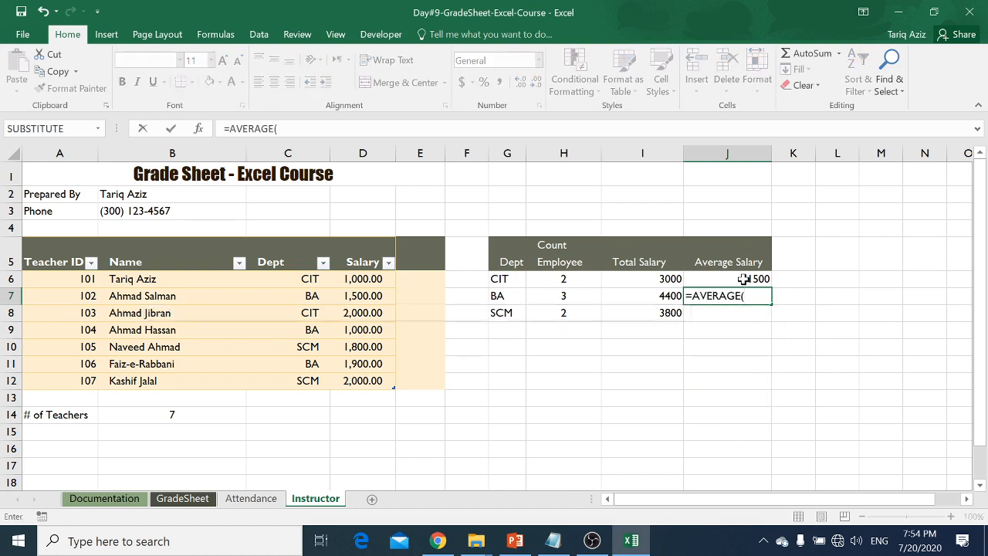
key(BackSpace)
key(Down)
key(Down)
key(Tab)
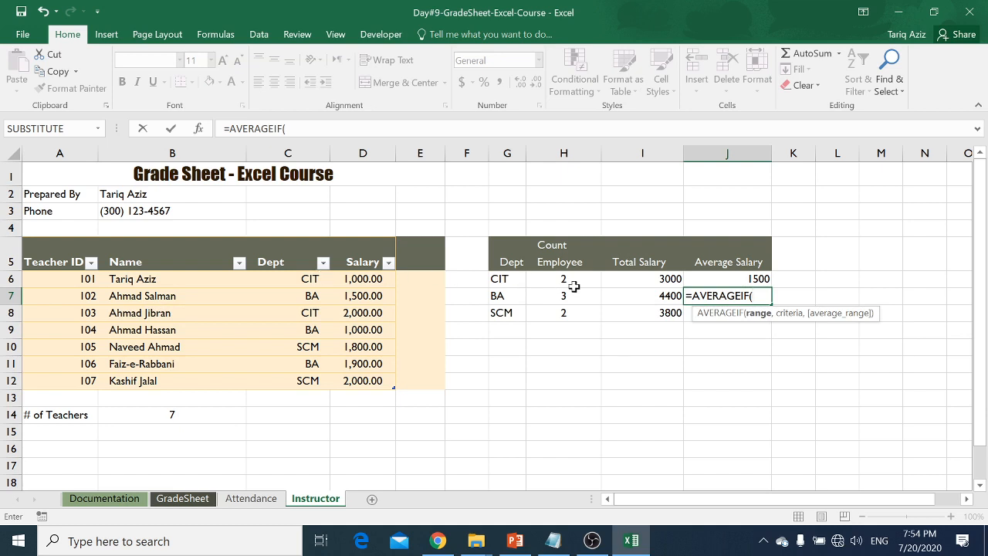
text(Tabl)
key(Tab)
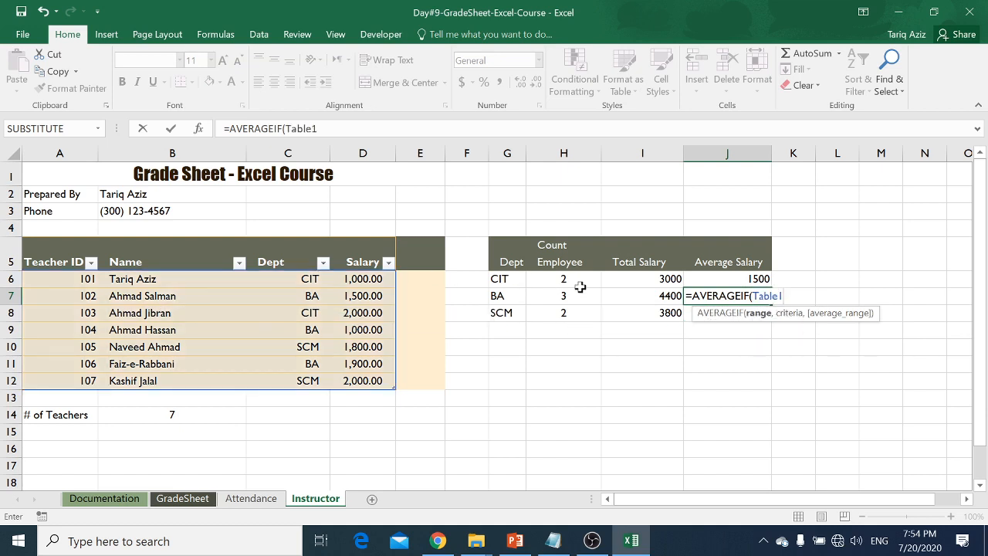
text([)
key(Down)
key(Down)
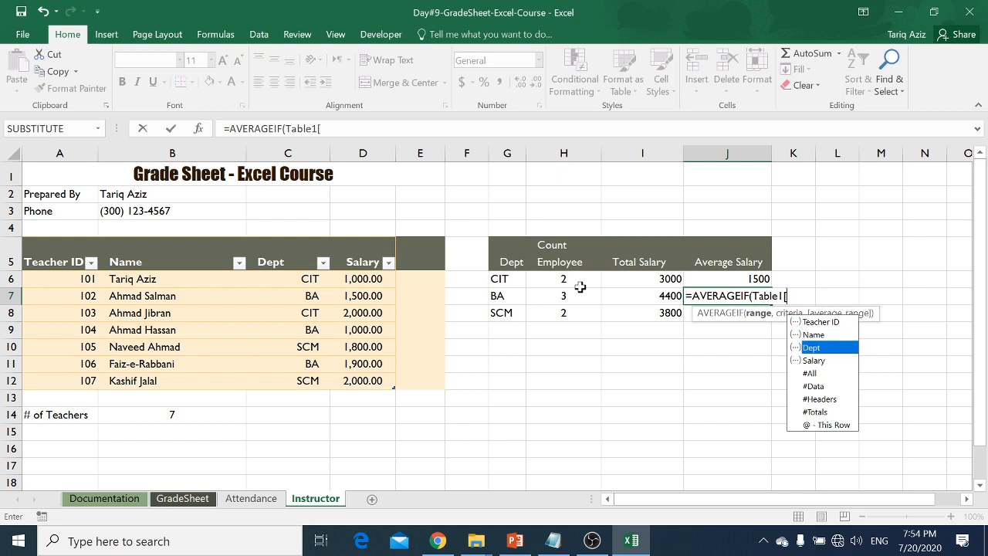
key(Tab)
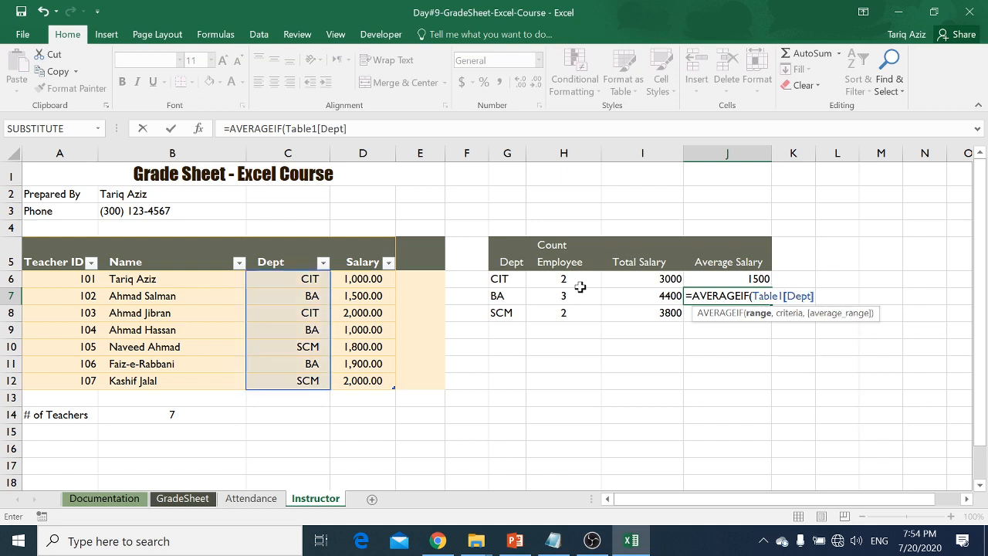
text(,)
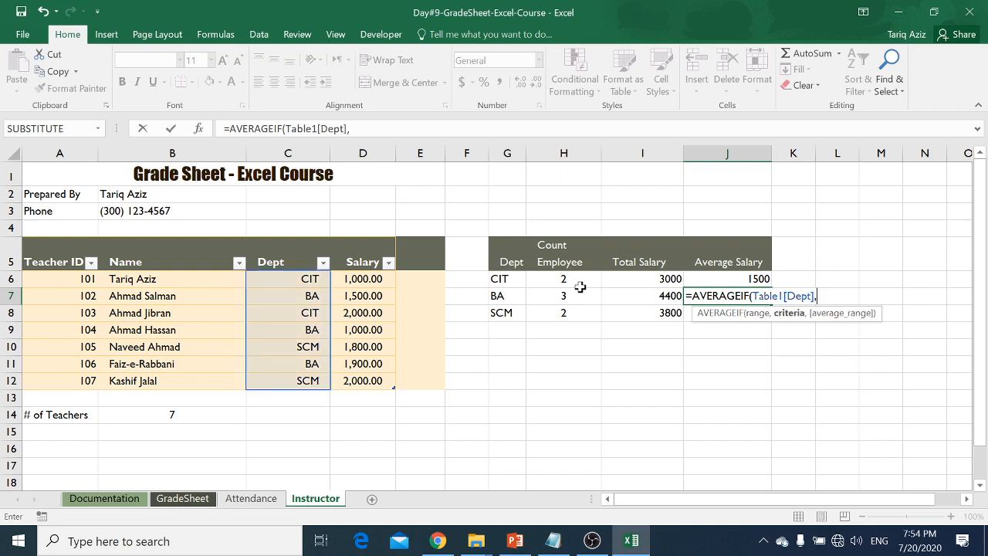
- Complete the J7 AVERAGEIF formula with criteria G7 and average range Table1[Salary]
click(522, 293)
text(,)
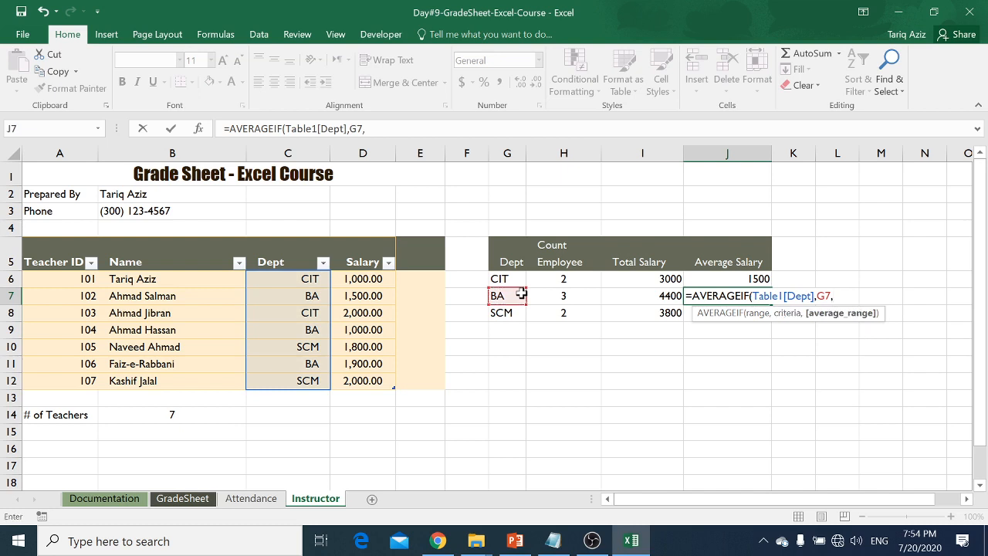
text(TABLE)
key(Tab)
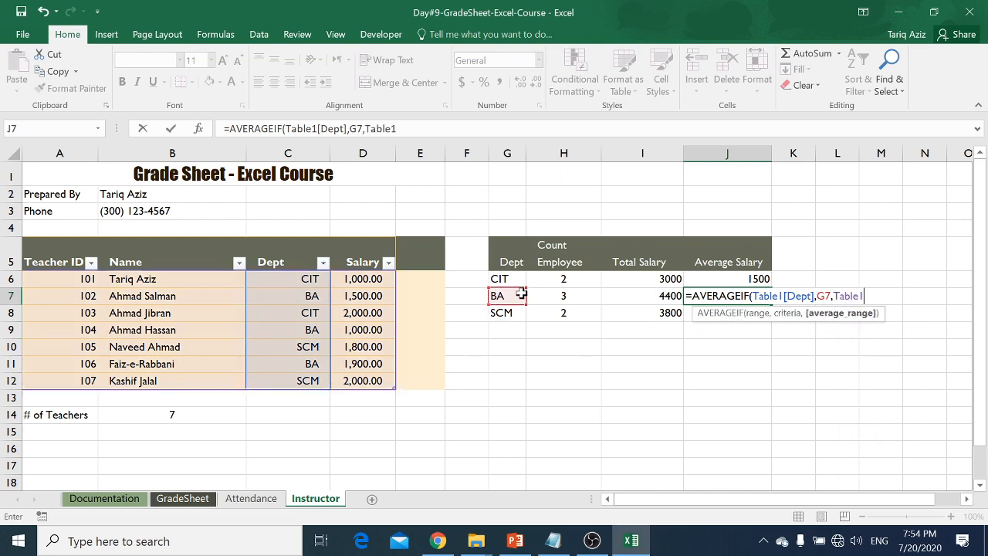
text([)
key(Down)
key(Down)
key(Down)
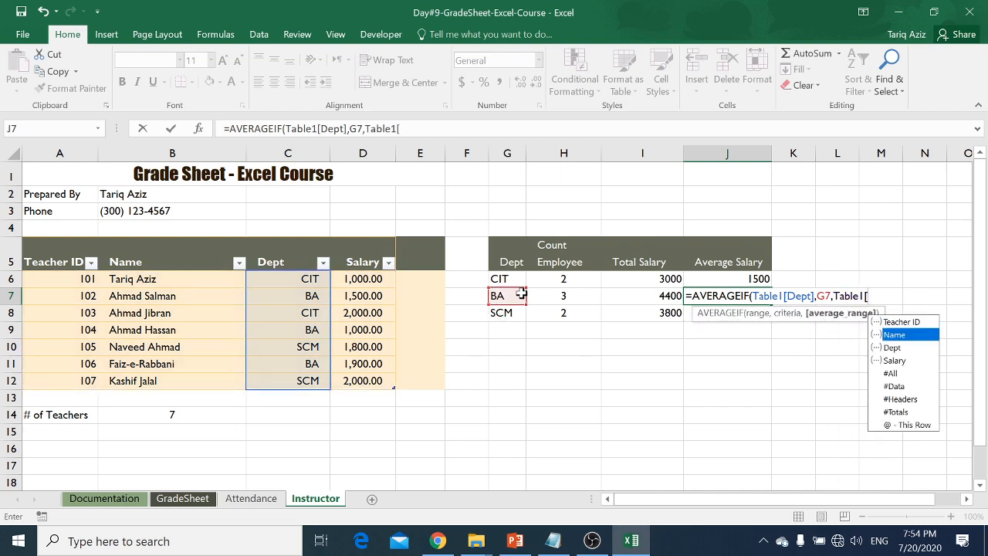
key(Tab)
text(]))
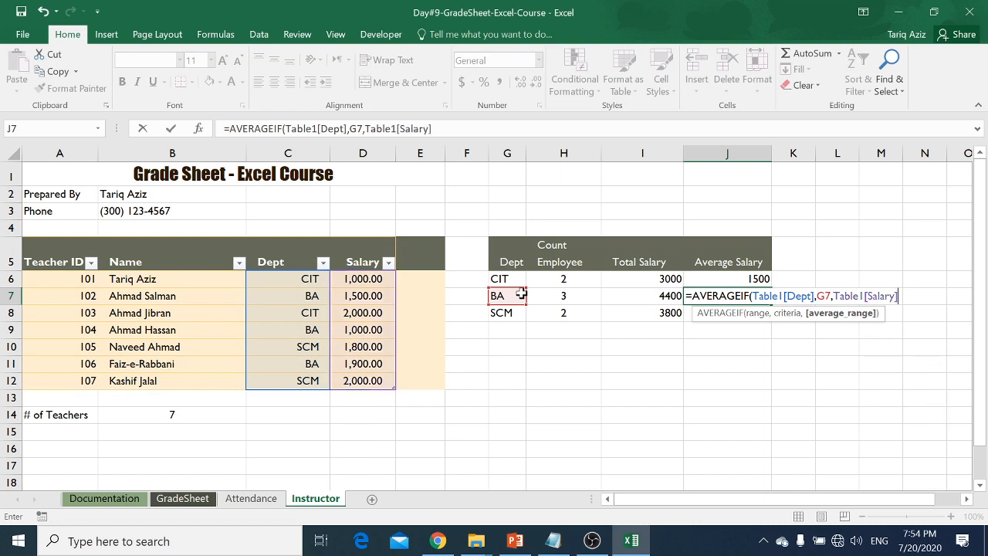
key(Return)
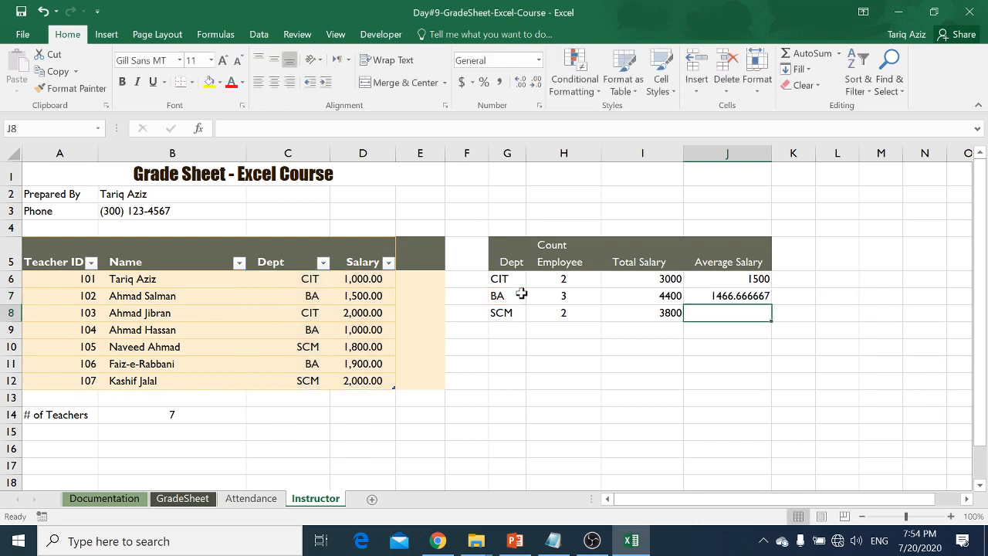
- Reduce the BA average salary in J7 to no decimal places
key(Up)
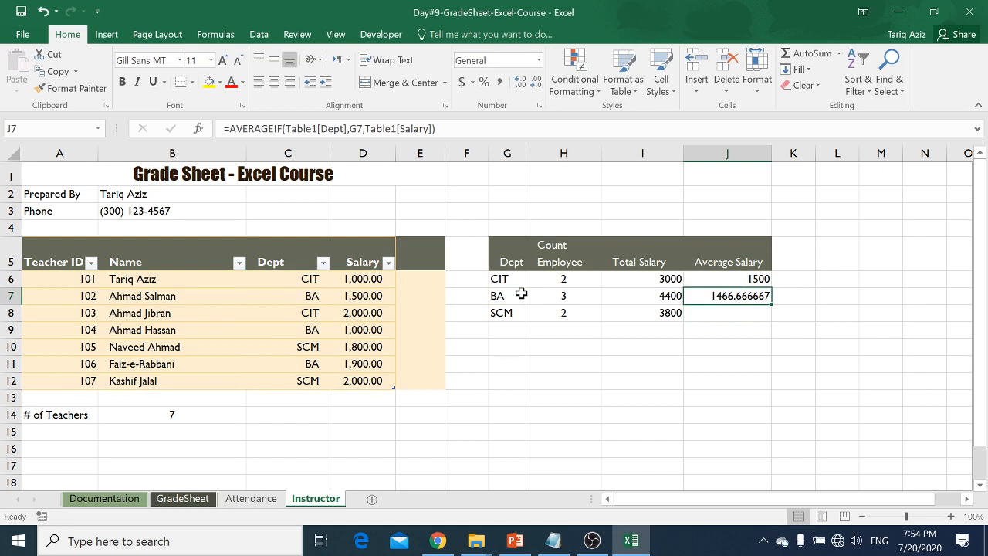
click(533, 83)
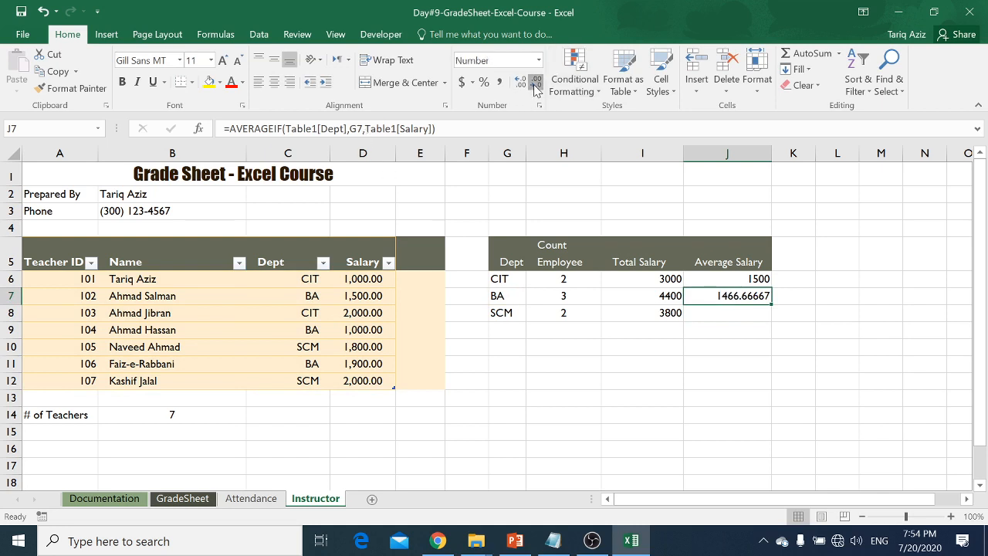
click(533, 84)
click(534, 83)
click(533, 84)
click(533, 83)
click(533, 83)
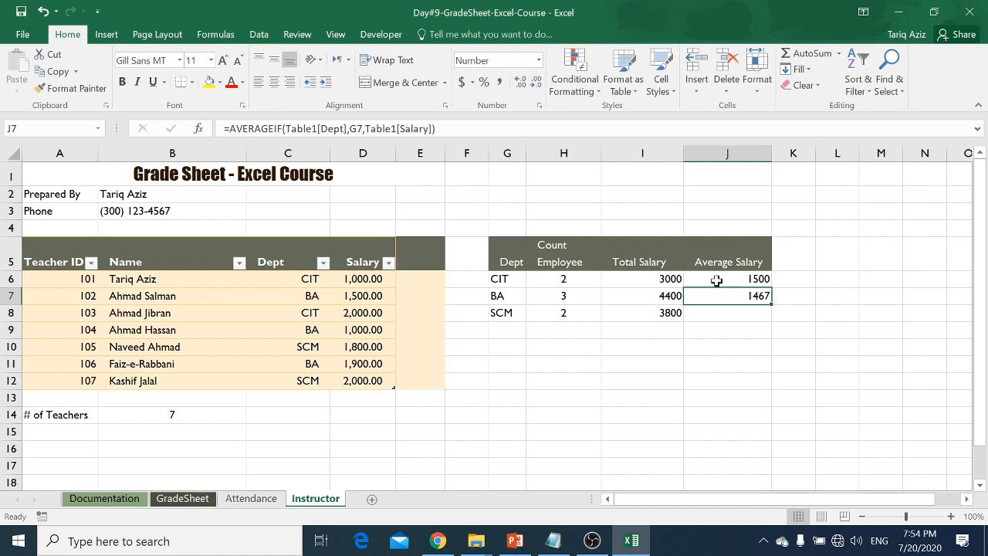
- Start an AVERAGEIF formula in J8, the SCM average salary, with Table1[Dept] as its range
click(754, 312)
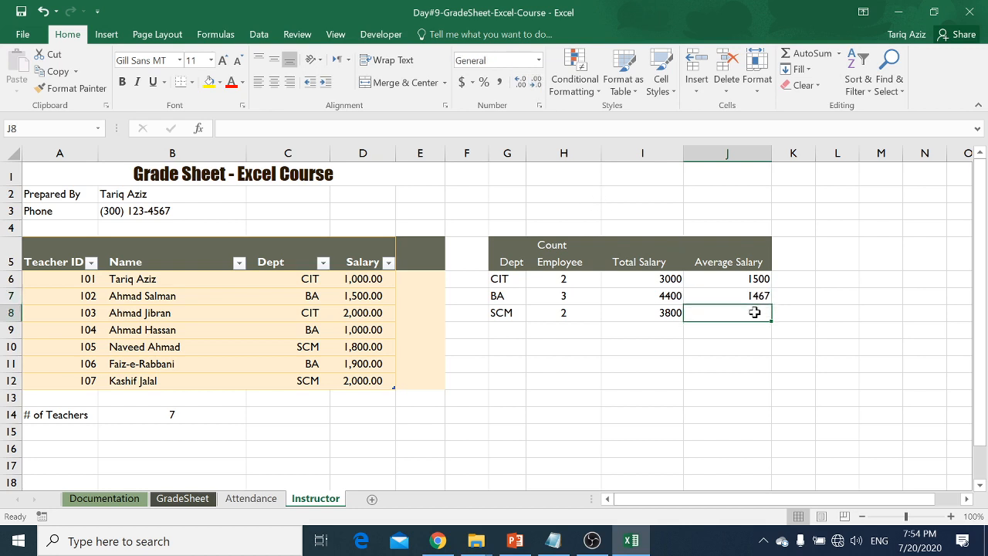
text(=AVER)
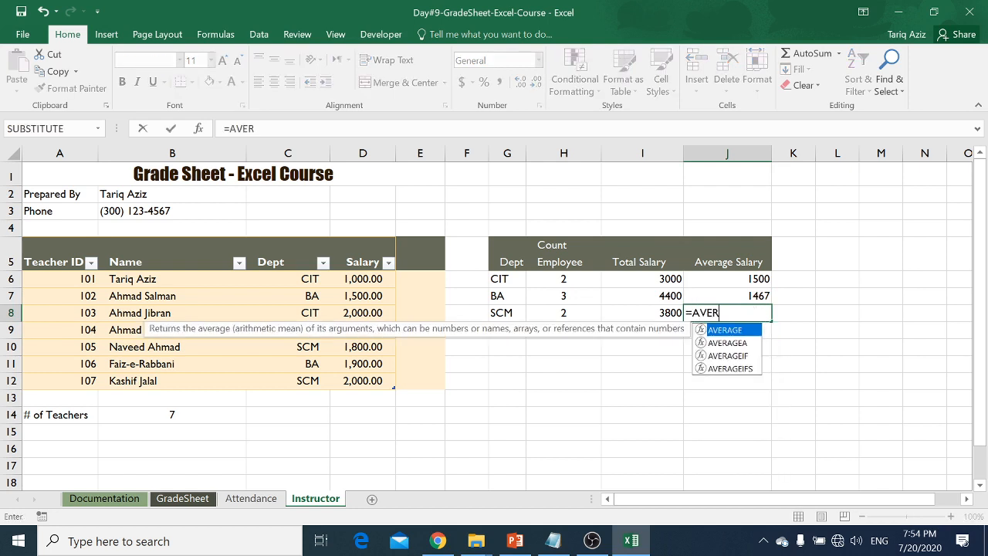
key(Down)
key(Down)
key(Tab)
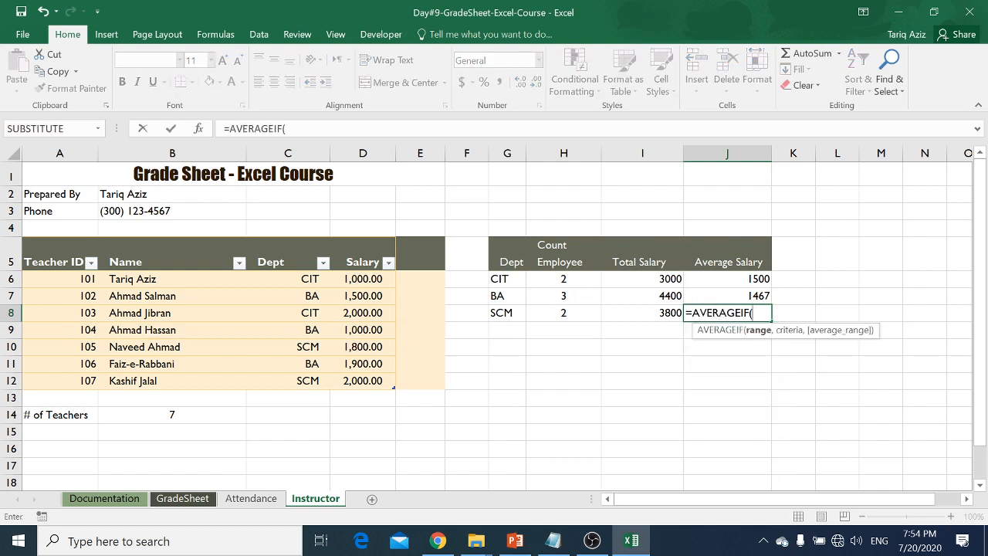
text(TAB)
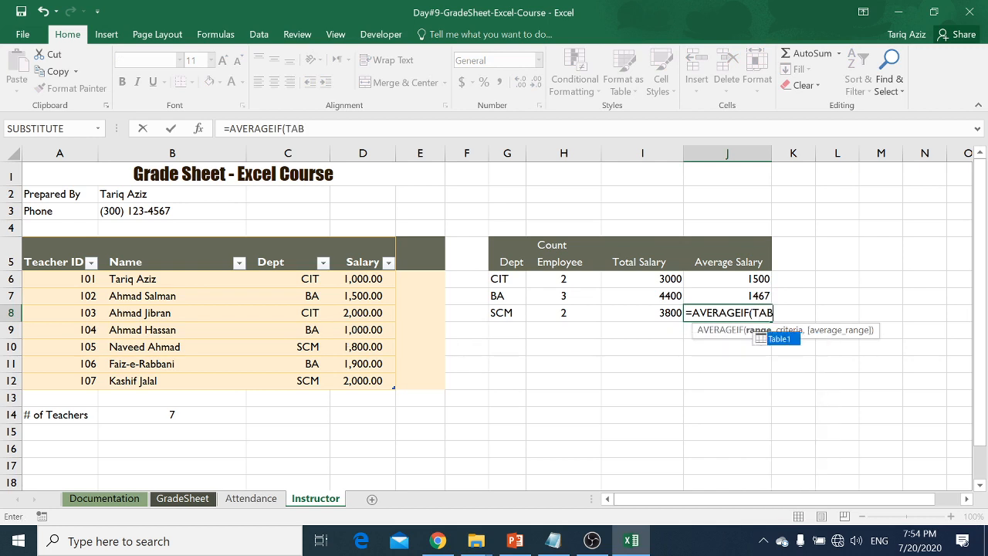
key(Tab)
text([)
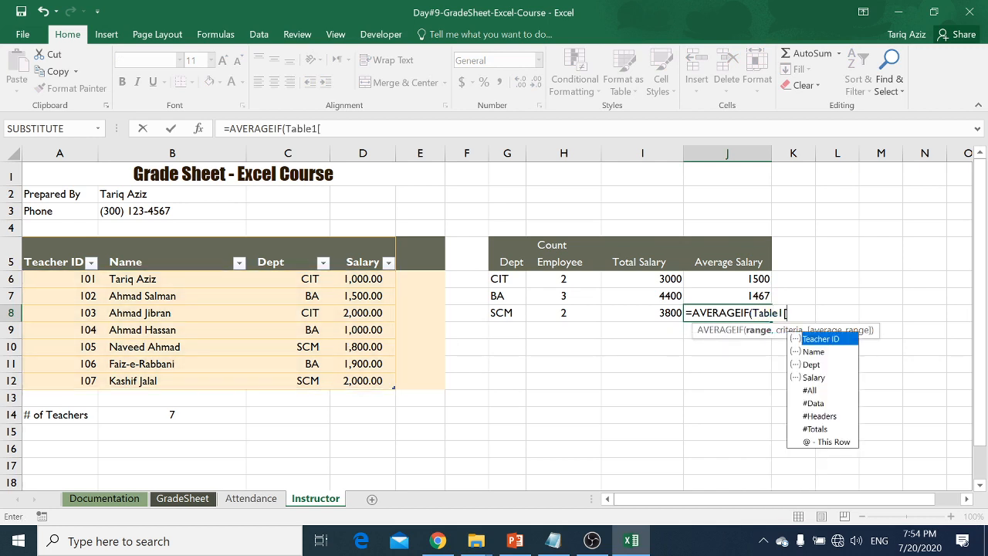
key(Down)
key(Down)
key(Tab)
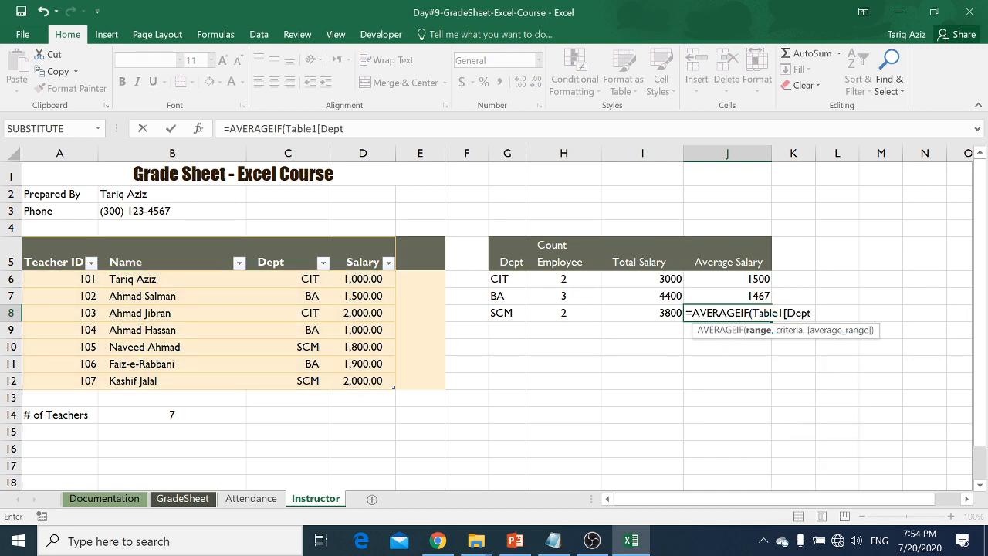
text(],)
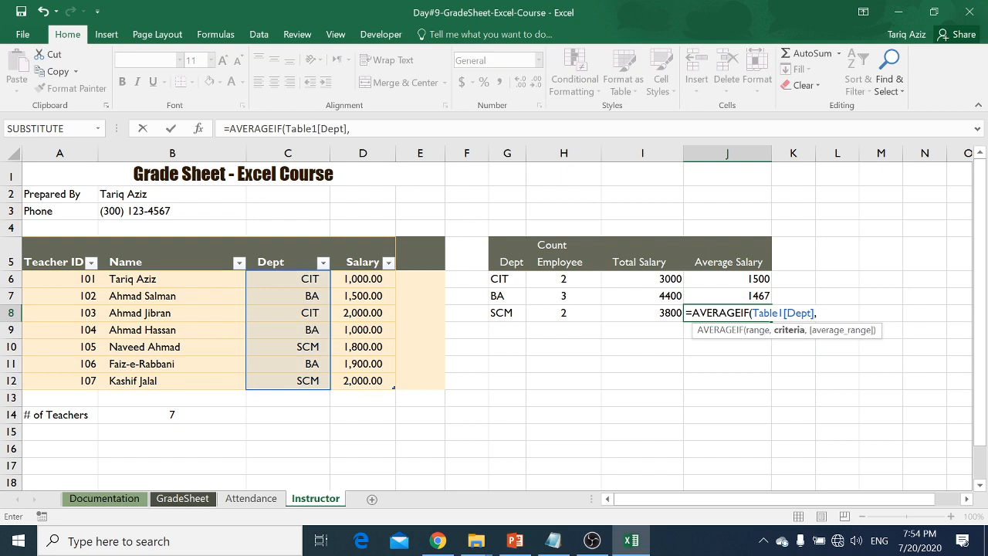
- Complete the J8 AVERAGEIF formula with criteria G8 and average range Table1[Salary]
click(506, 312)
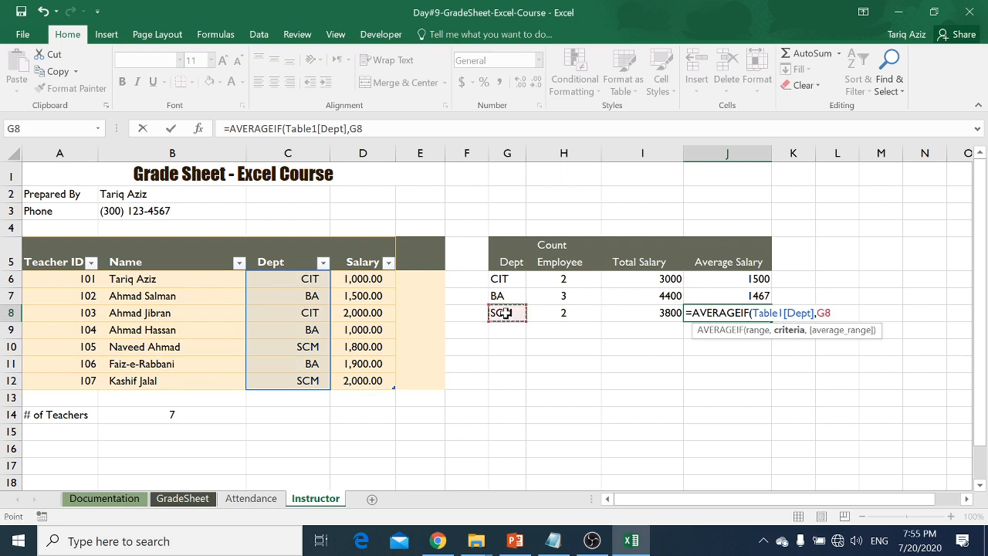
text(,)
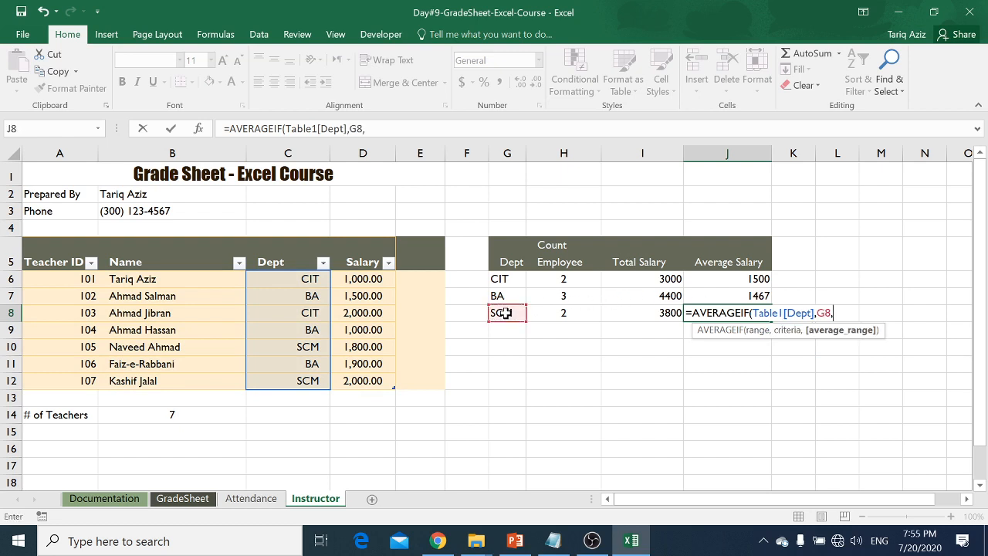
text(TABL)
key(Tab)
text([)
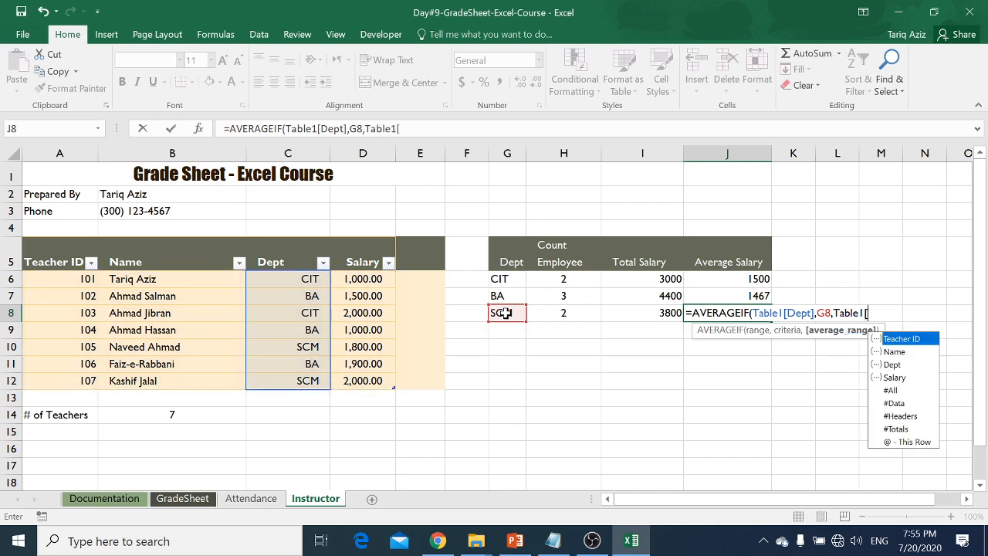
key(Down)
key(Down)
key(Down)
key(Tab)
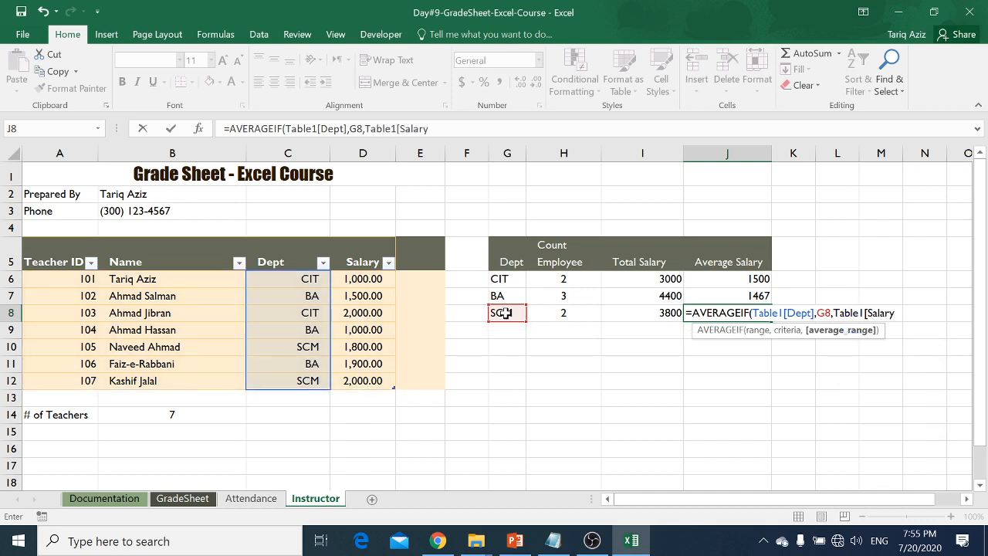
text([)
key(BackSpace)
text(]))
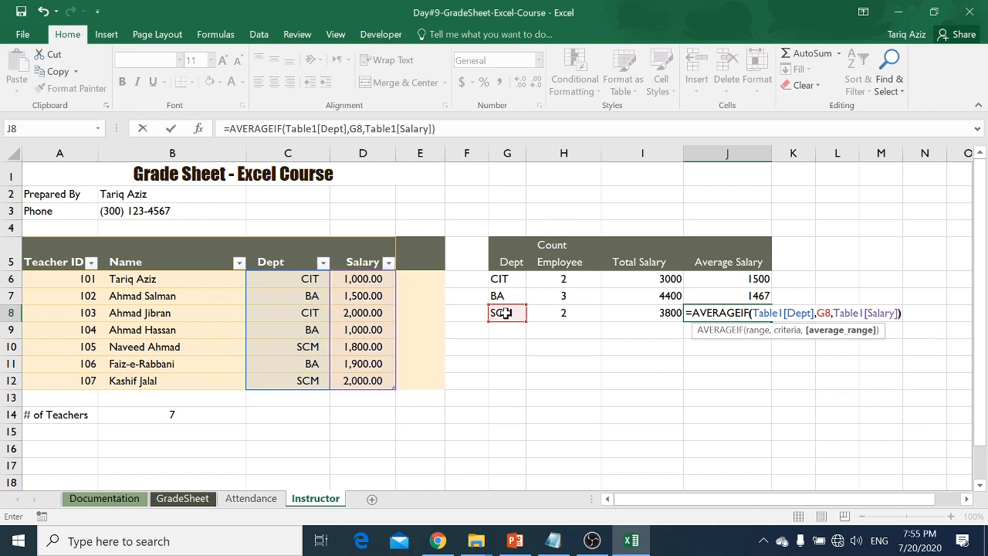
key(Return)
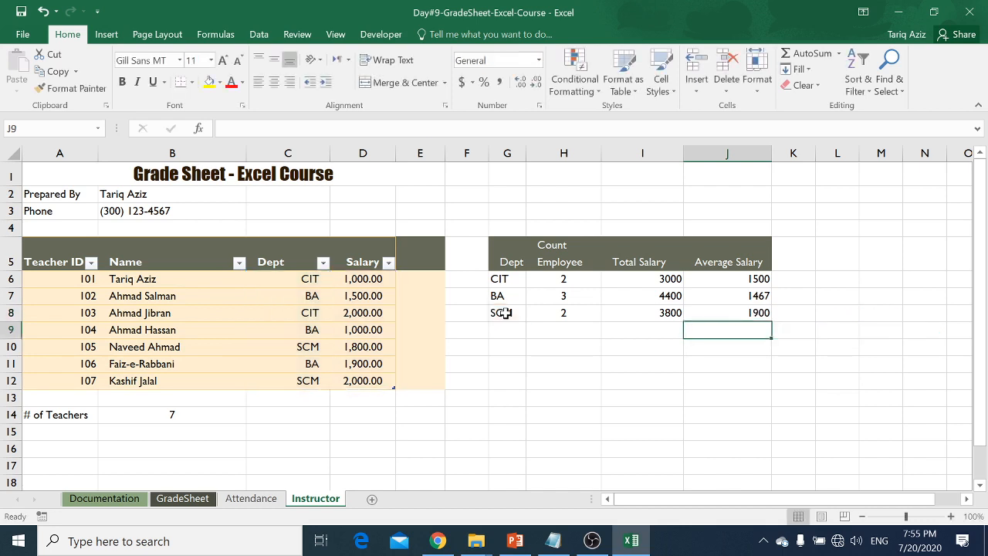
key(Up)
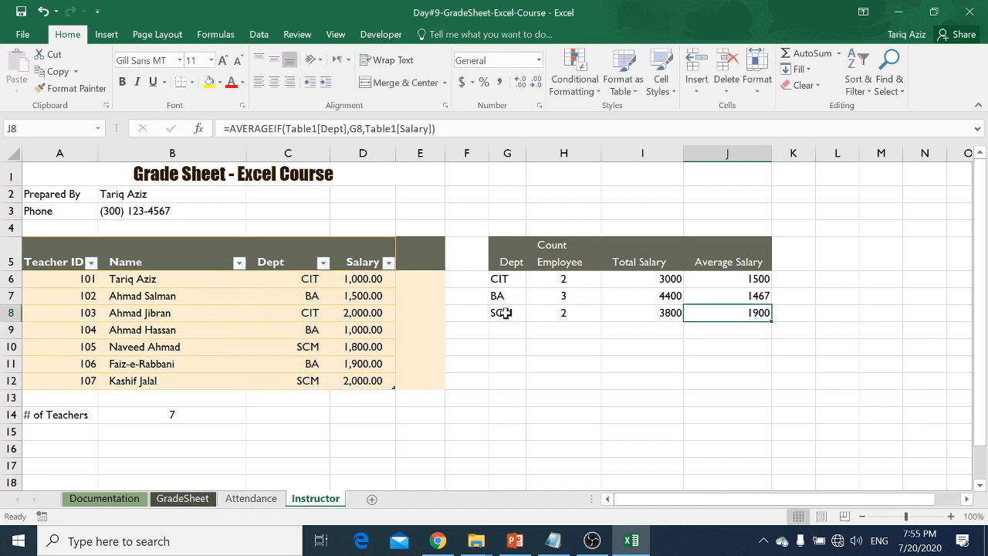
- Review the CIT row's SUMIF total salary formula in I6 and COUNTIF employee count formula in H6
key(Up)
key(Up)
key(Left)
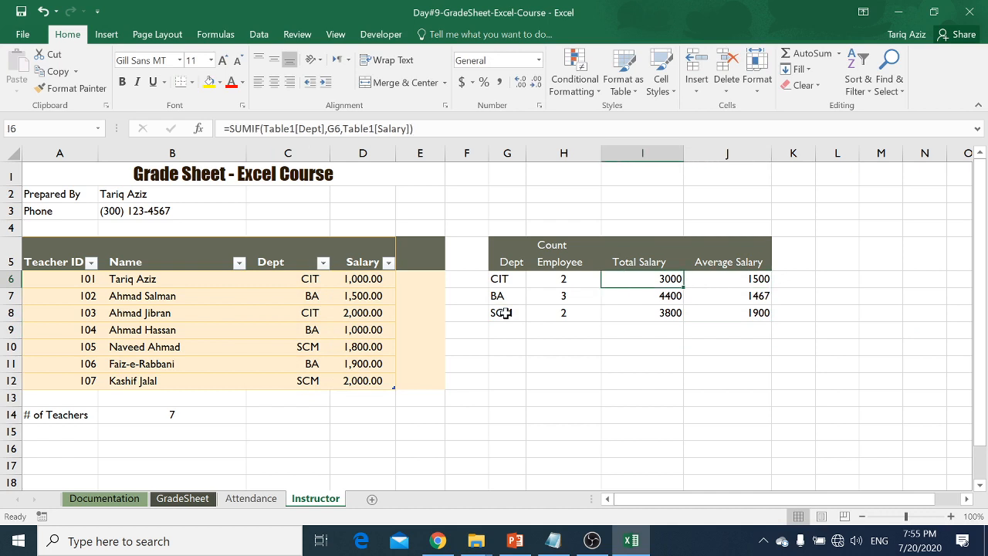
key(Left)
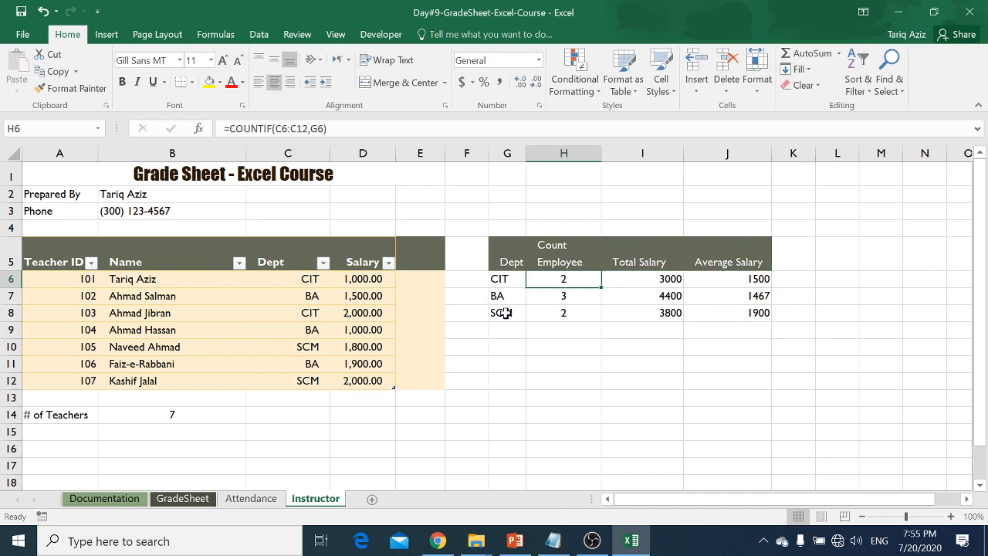
- Go to the GradeSheet sheet and review the IFERROR formula wrapping VLOOKUP in the DOB column, starting at C8
key(ctrl+Page_Up)
key(ctrl+Page_Up)
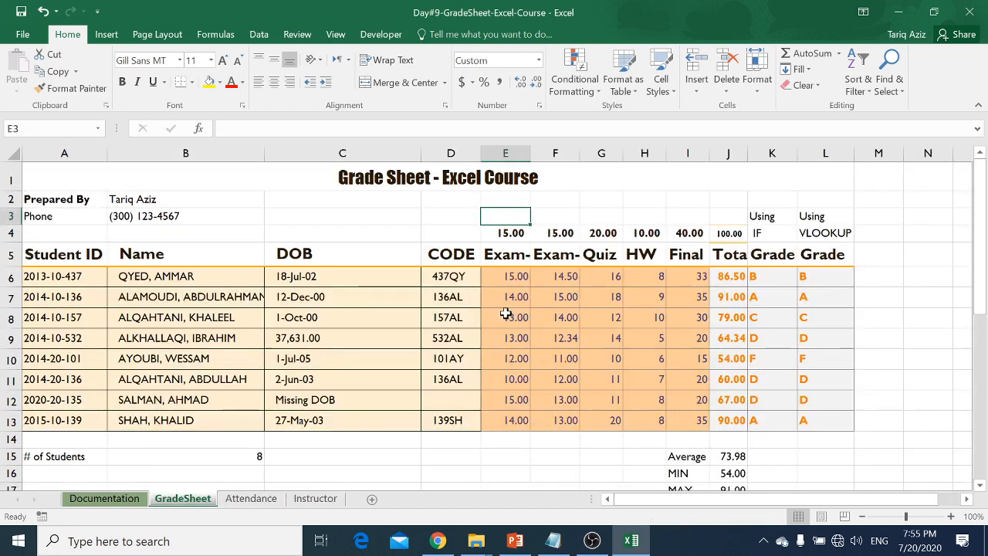
click(332, 328)
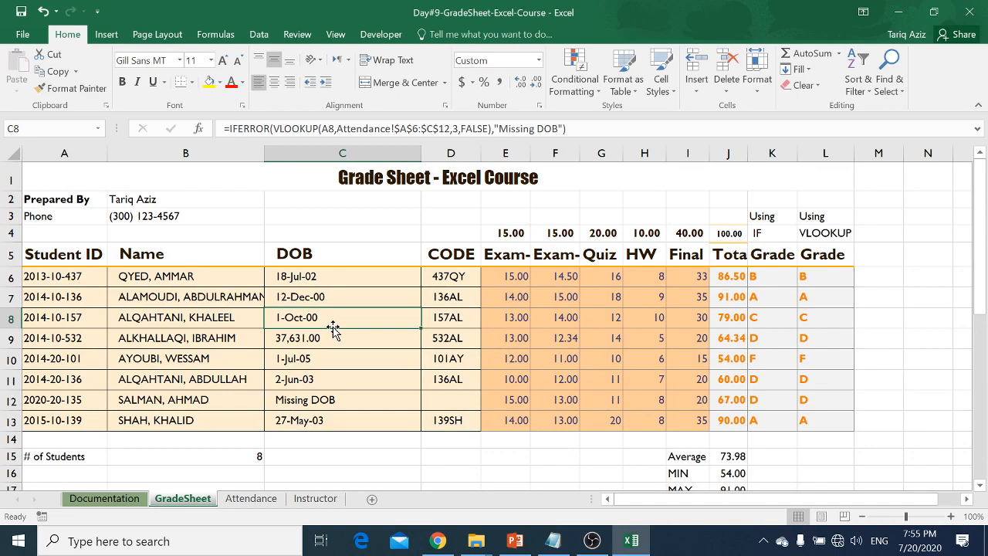
key(Up)
key(Up)
key(Up)
key(Up)
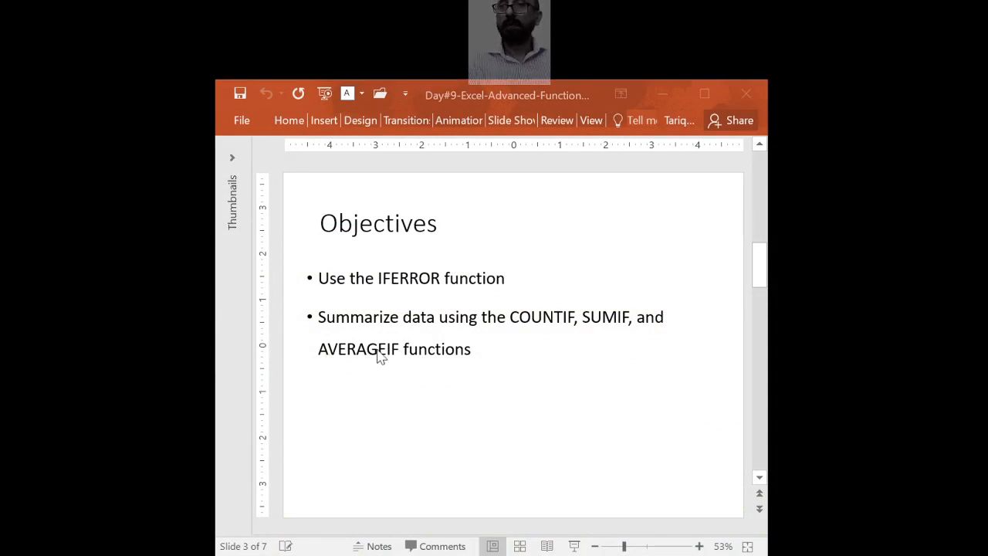
- Switch to the PowerPoint presentation and advance from the Objectives slide to the slide on summarizing data conditionally
scroll(428, 360, down, 1)
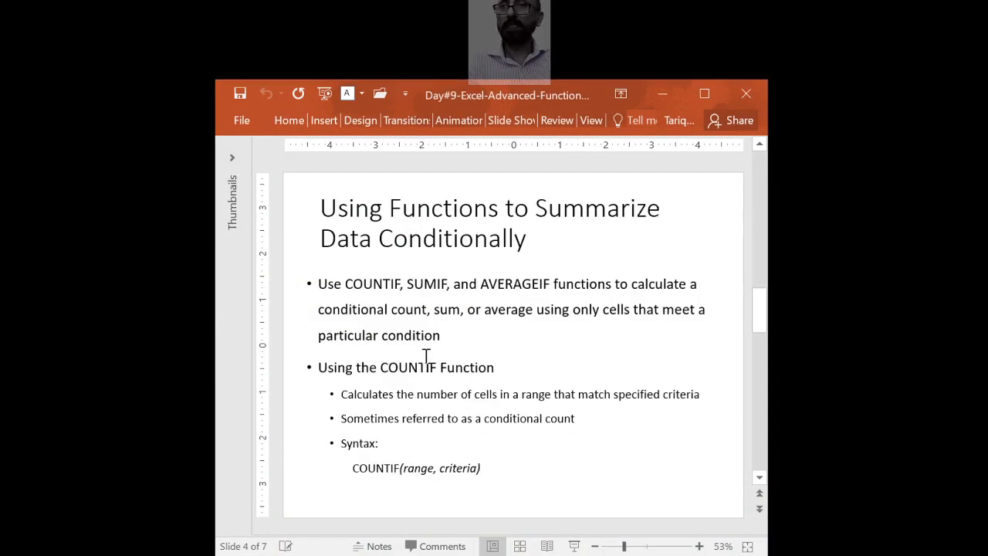